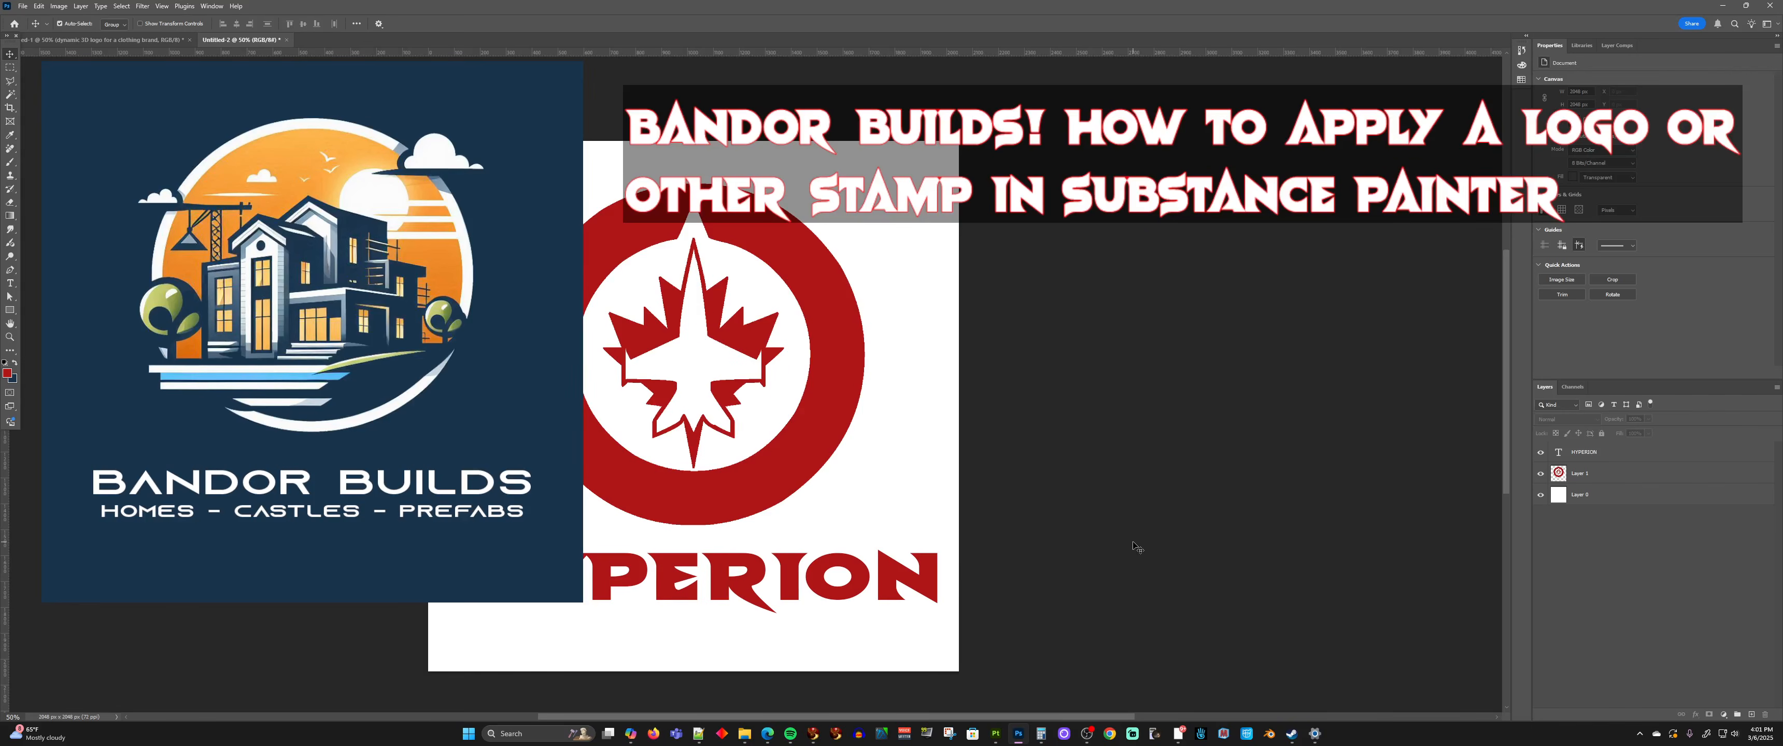
scroll(1044, 441, "down", 7, "ctrl")
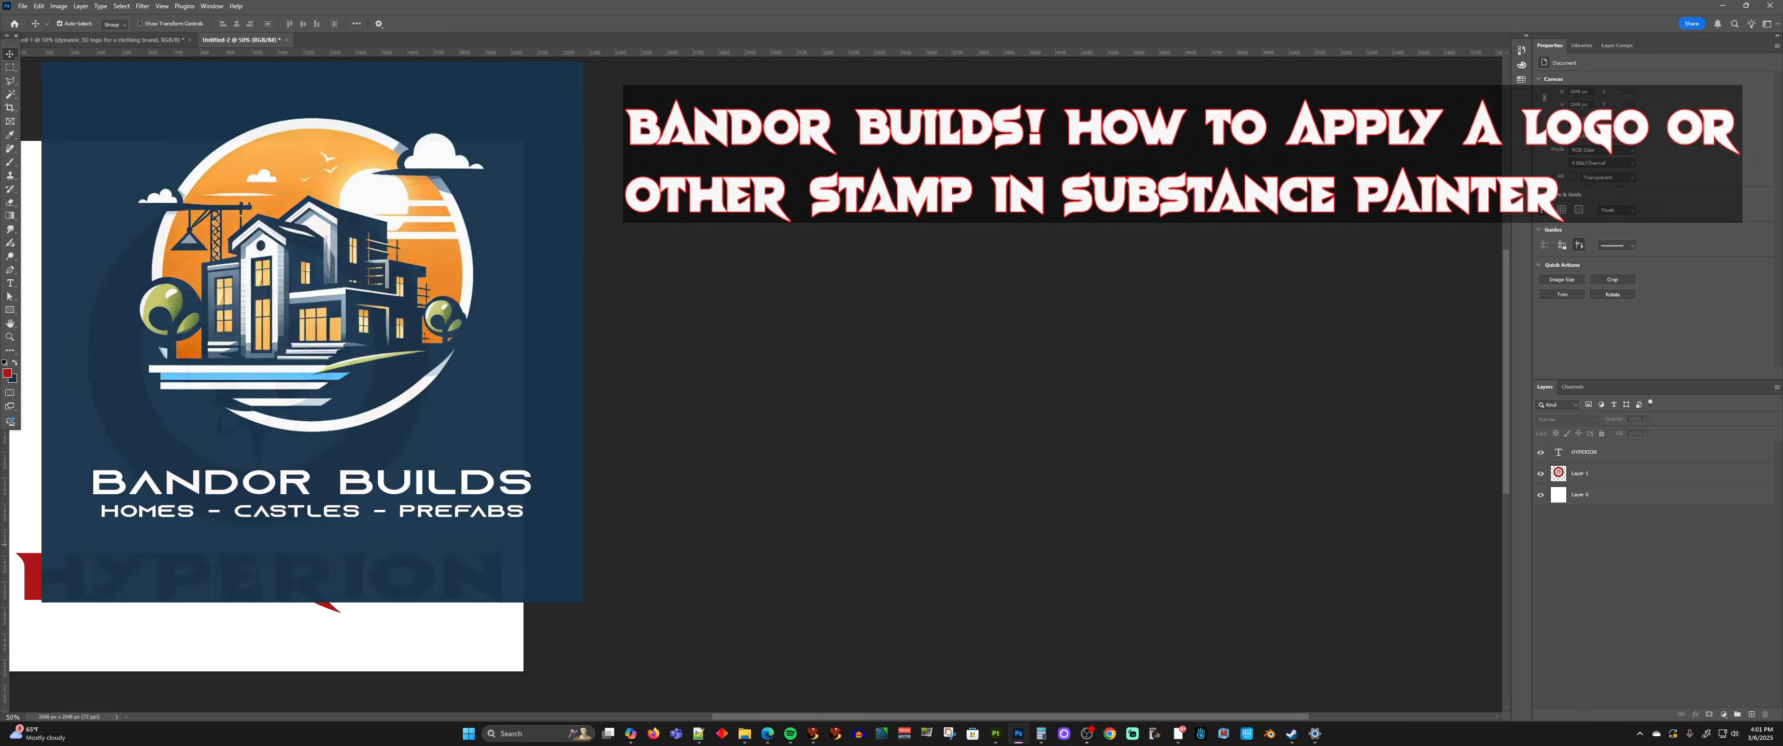
scroll(905, 263, "down", 1, "ctrl")
scroll(904, 263, "up", 2, "ctrl")
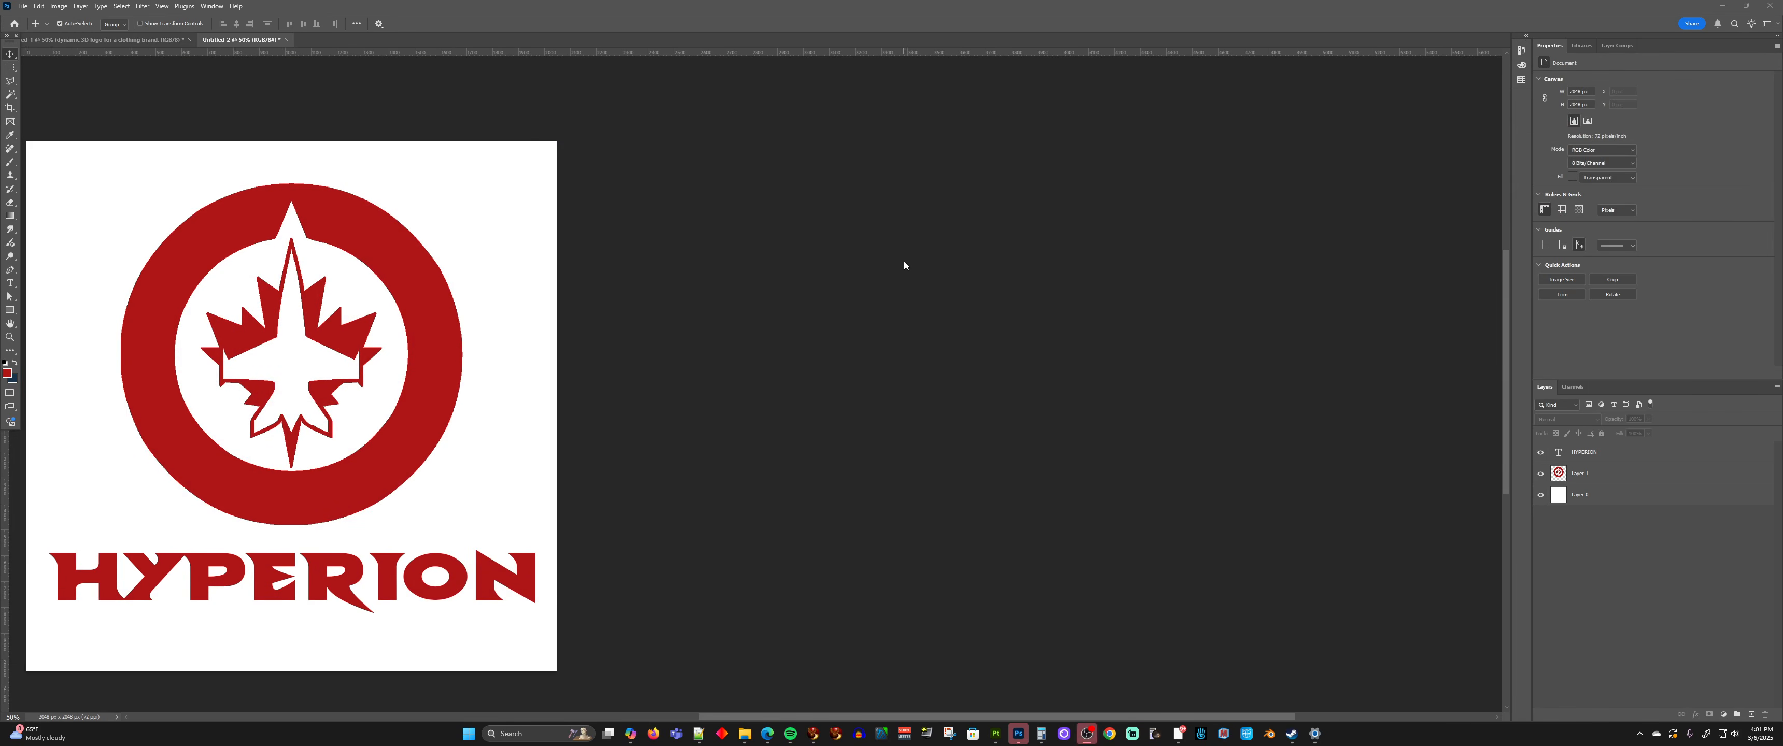
scroll(904, 265, "up", 5, "ctrl")
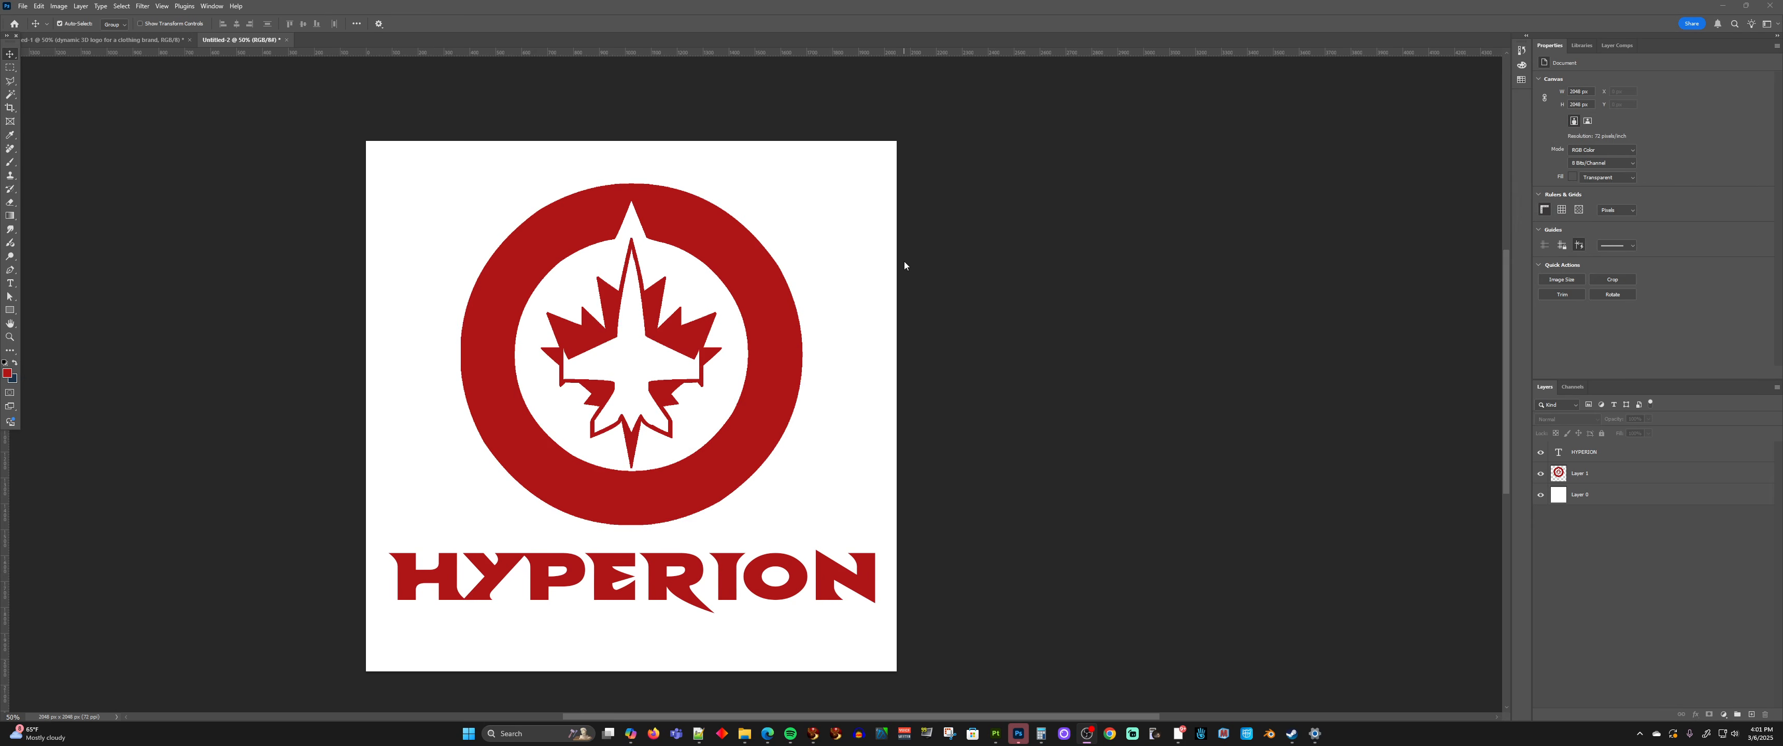
scroll(904, 266, "up", 1, "ctrl")
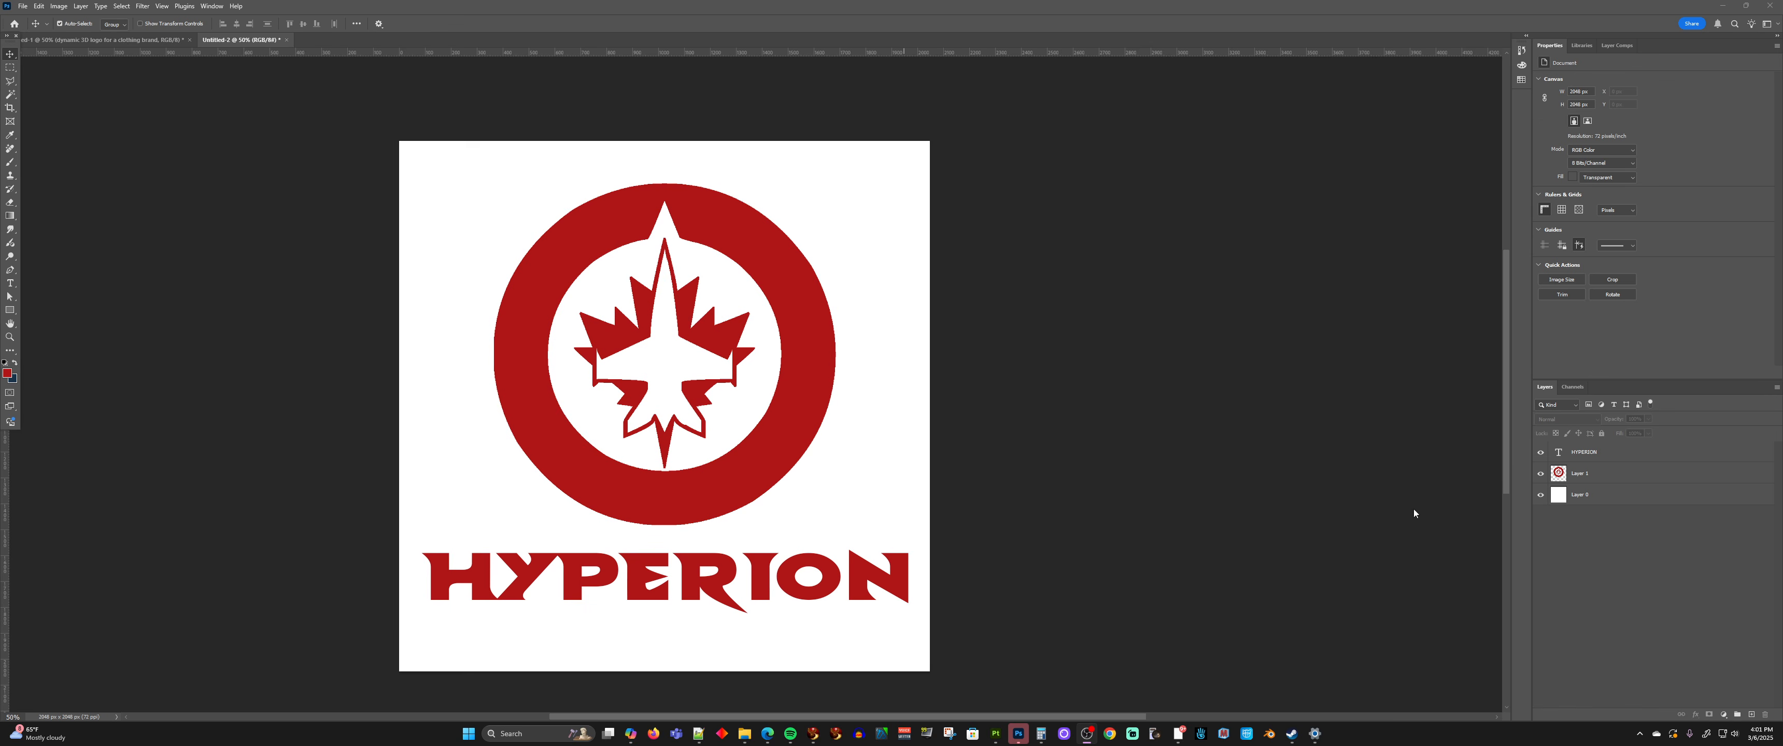
Hide the white background layer and merge the HYPERION text layer with the logo layer
left_click(1540, 495)
left_click(795, 282)
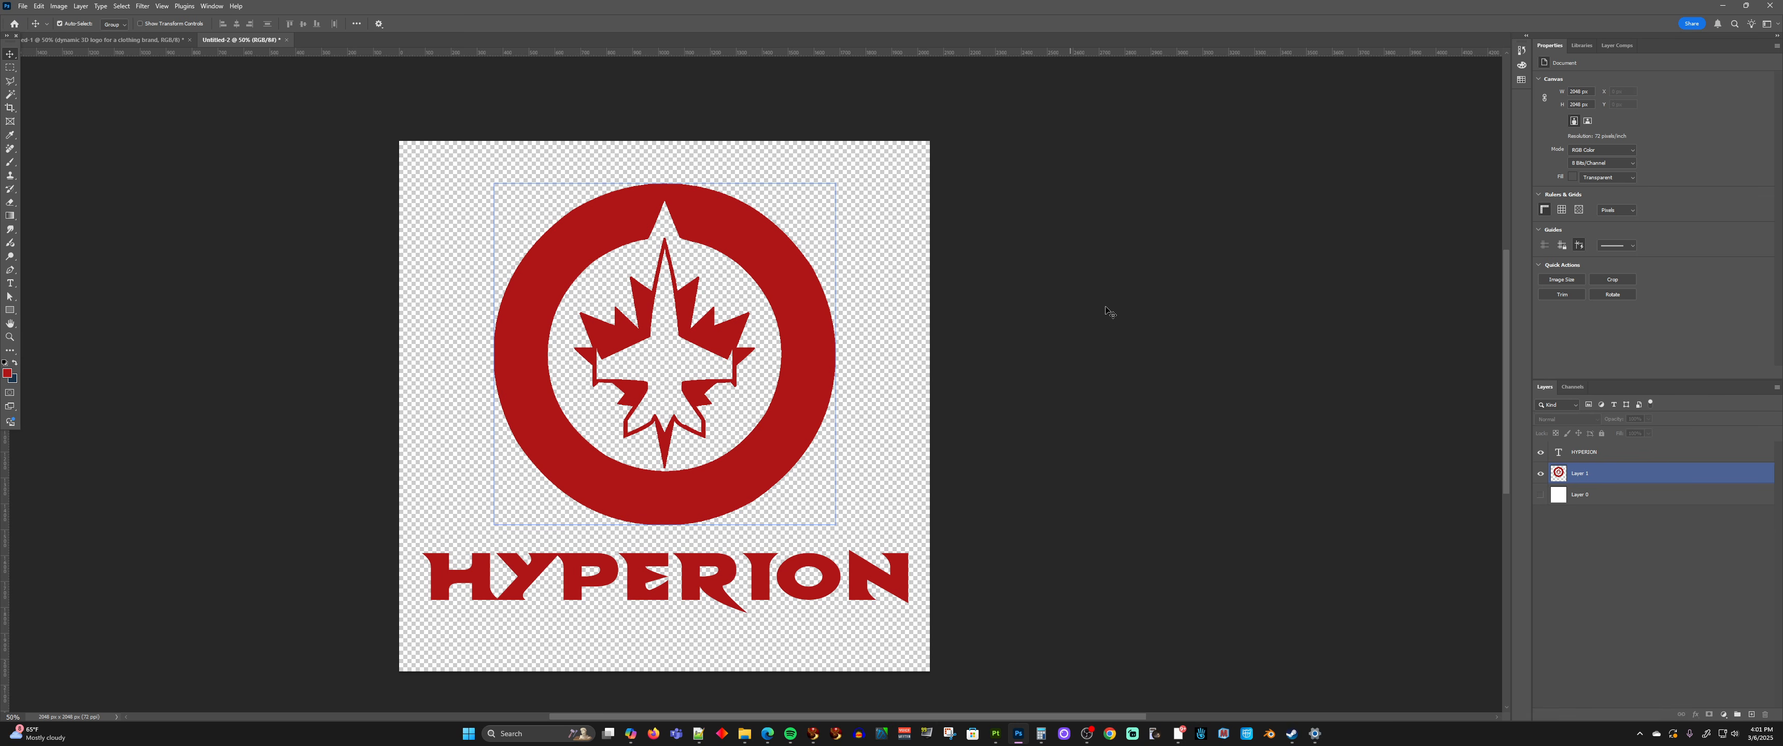
left_click(1125, 307)
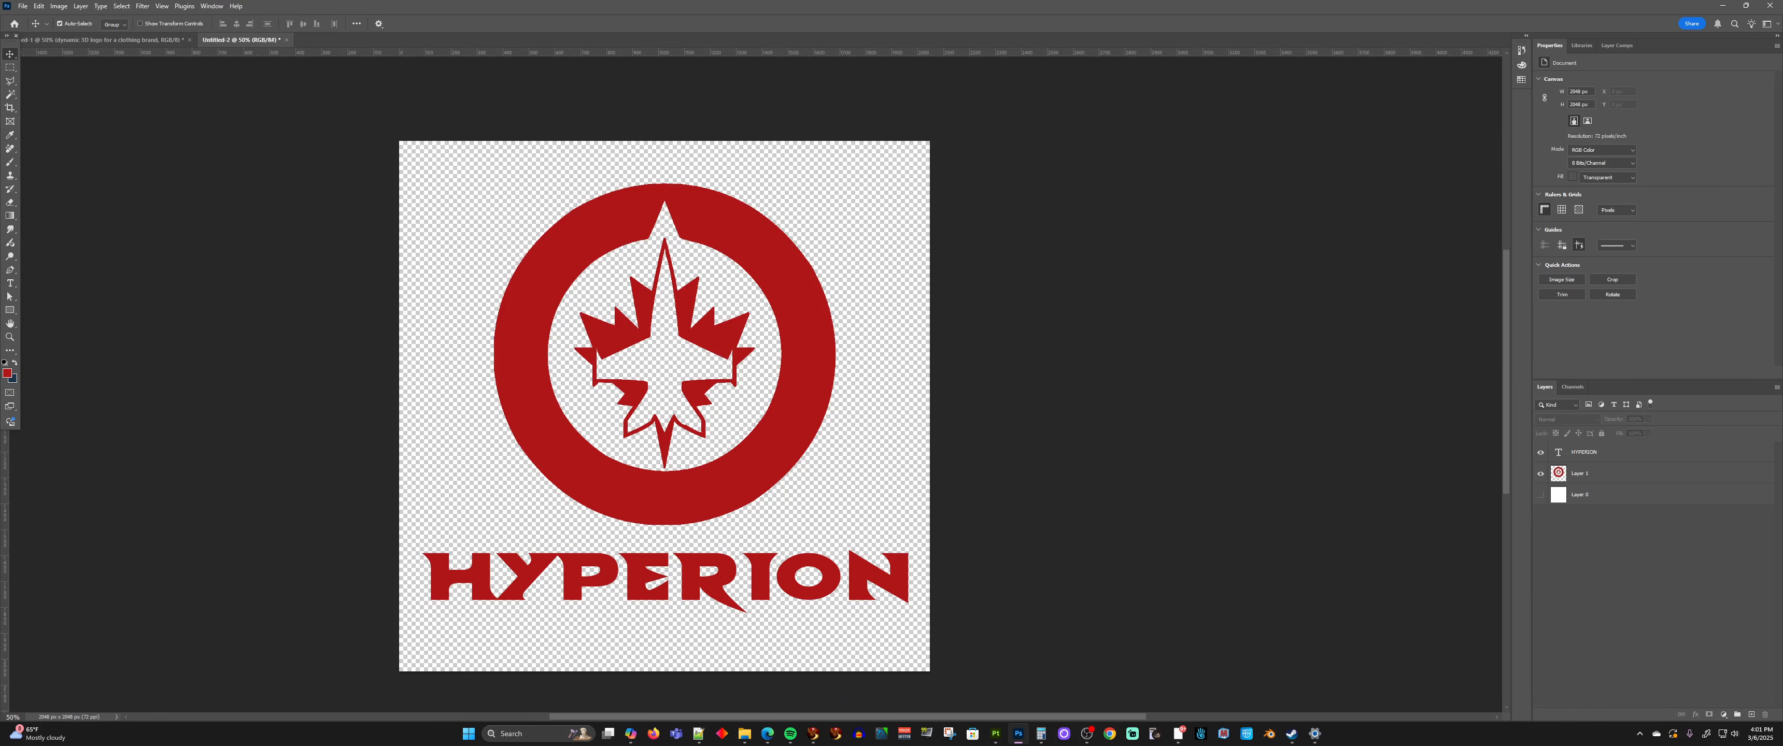
key("ctrl+e")
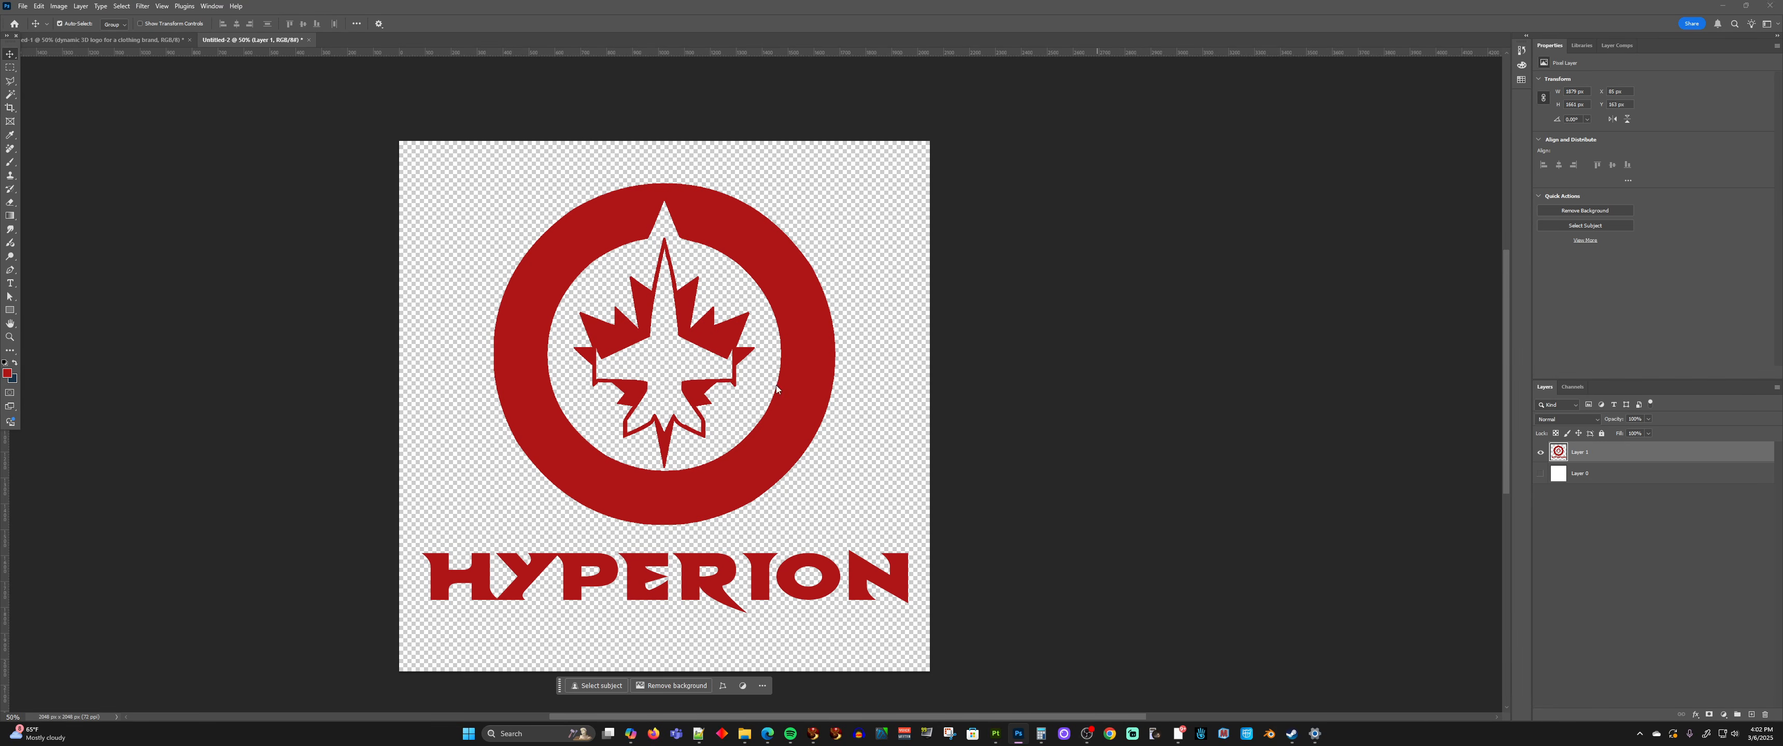
Save the transparent logo as a PNG in Pictures, replacing the existing hyperion-Logo file
key("ctrl+shift+s")
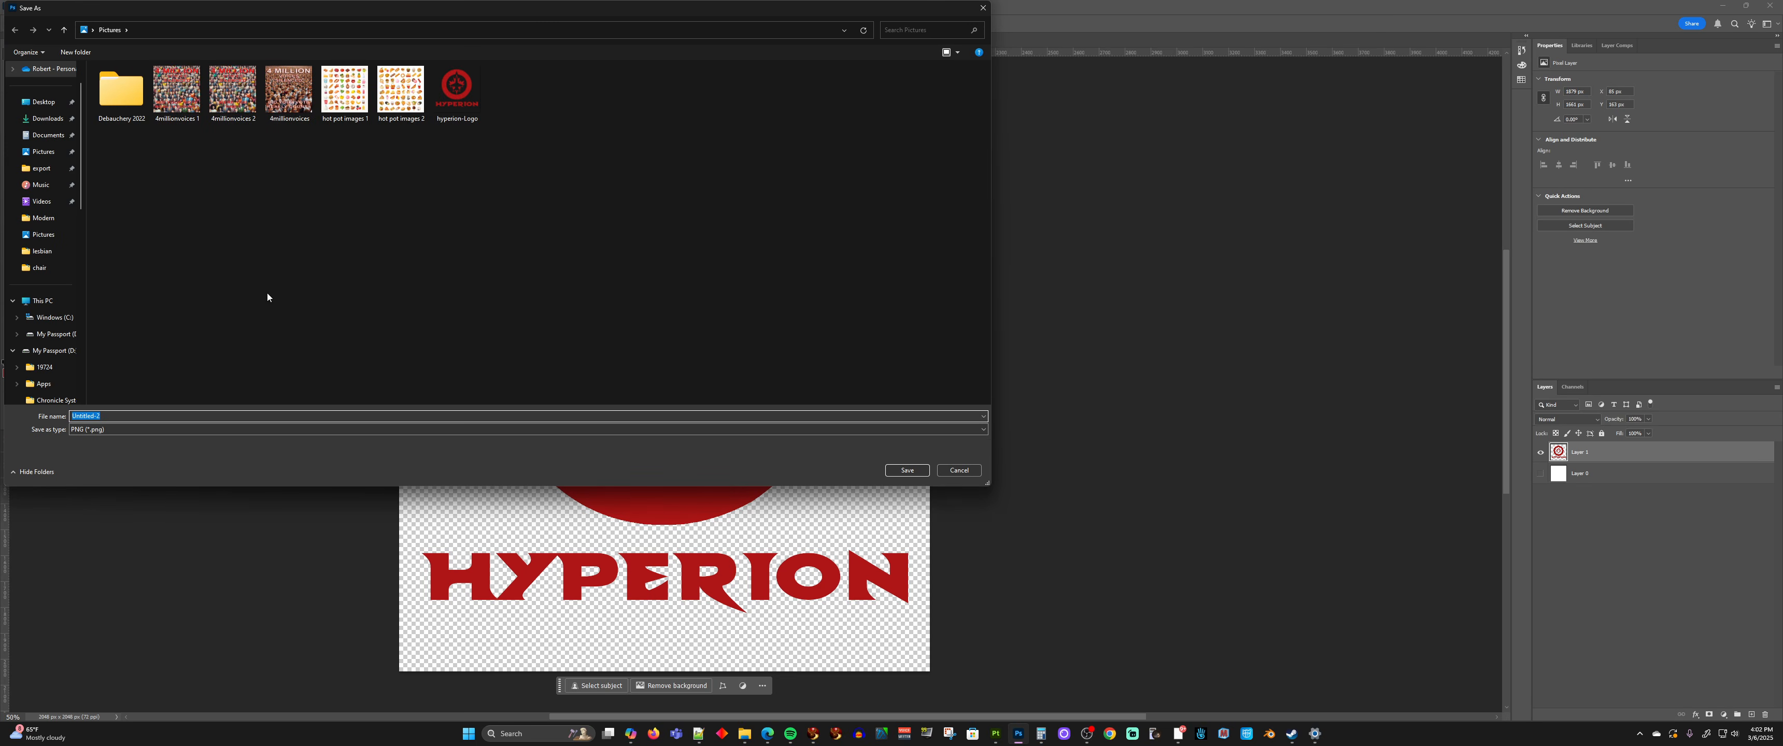
left_click(477, 89)
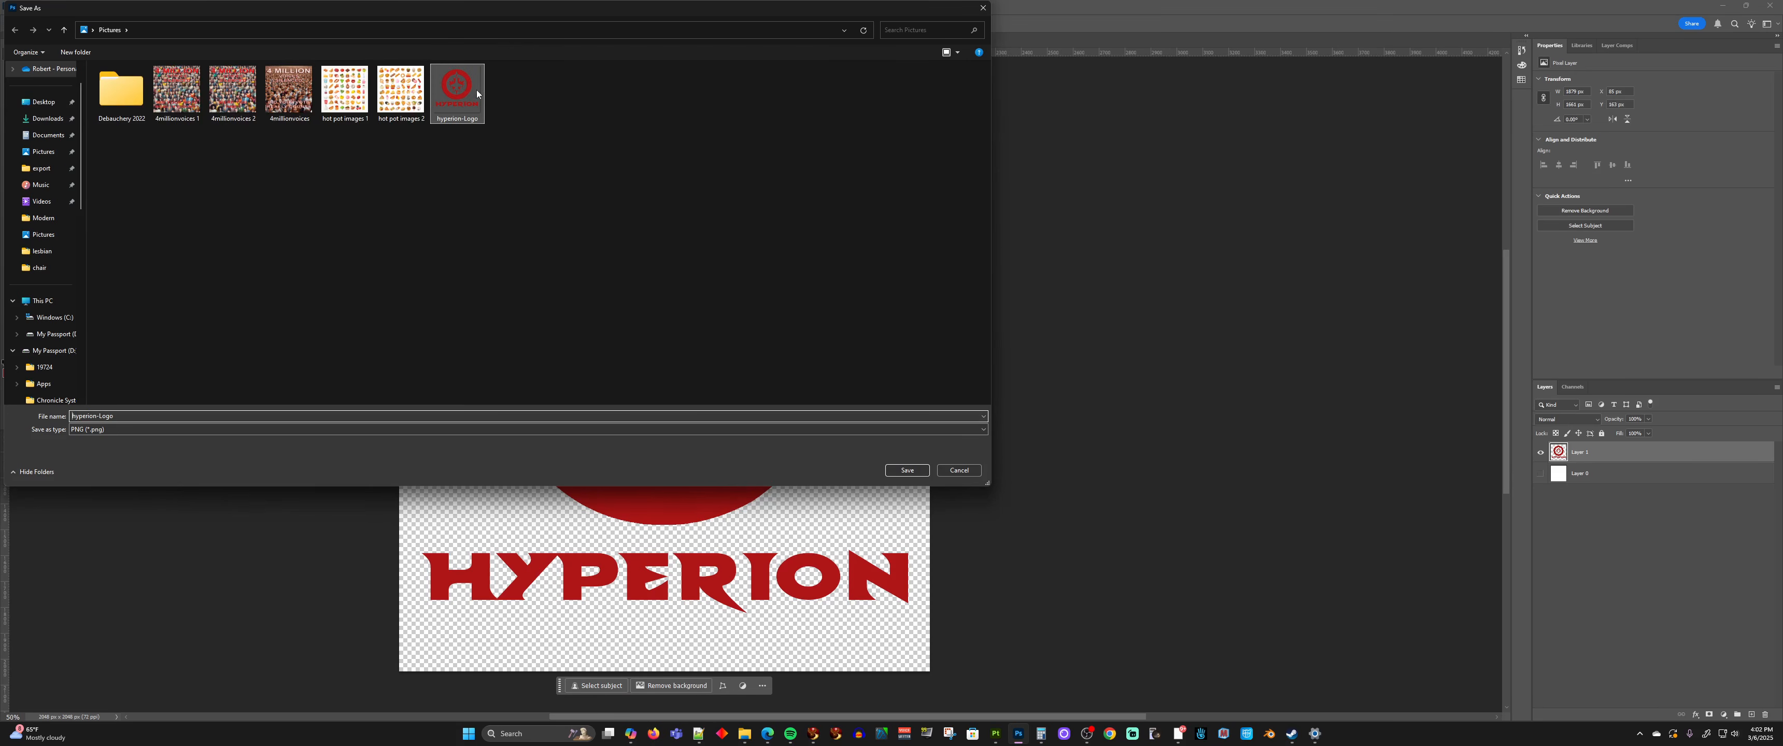
left_click(914, 471)
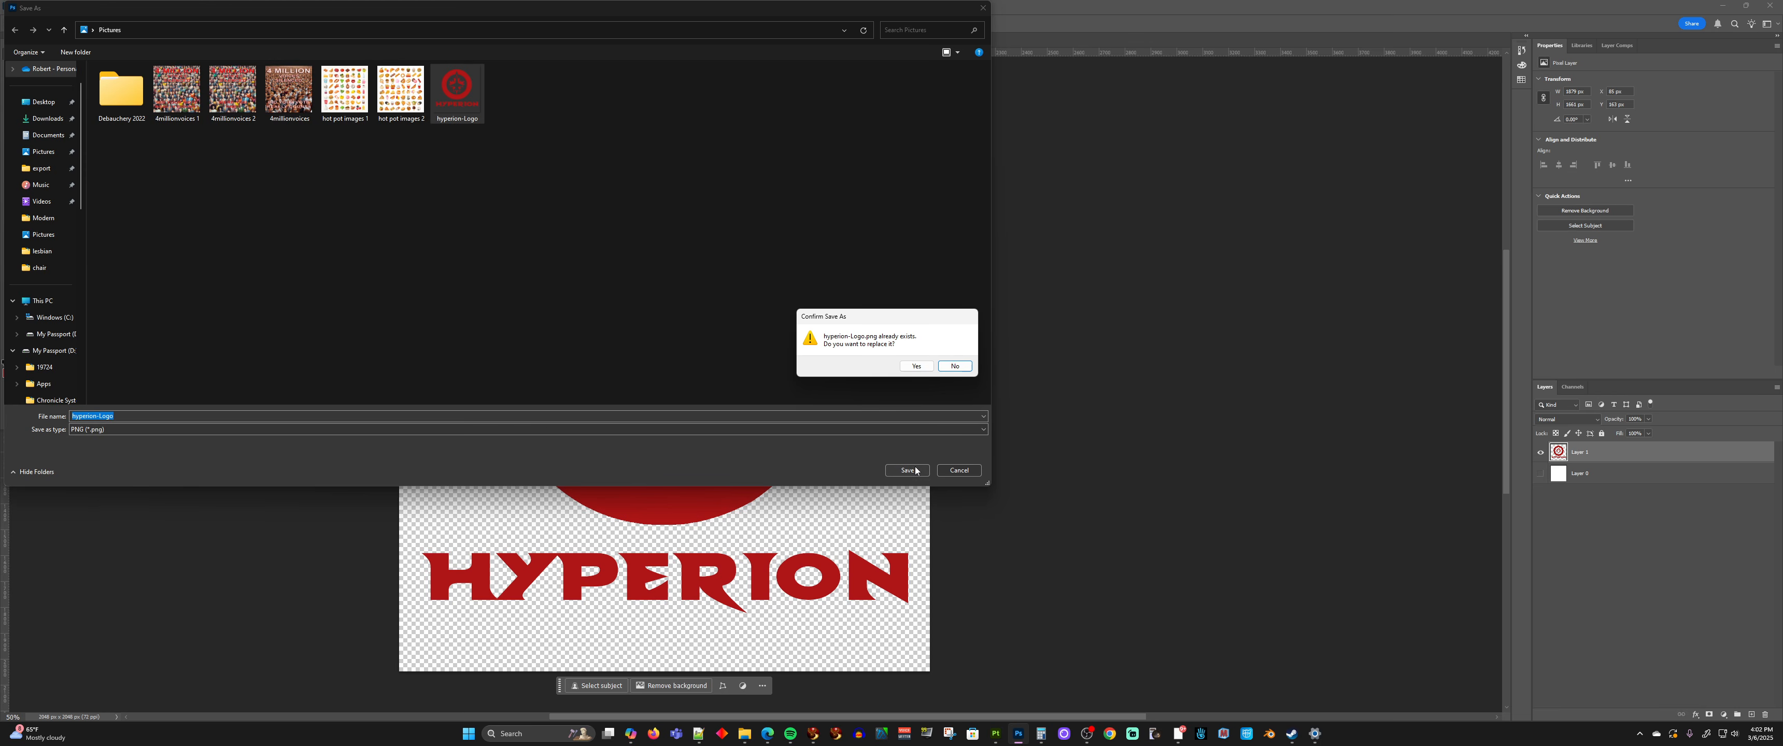
left_click(916, 367)
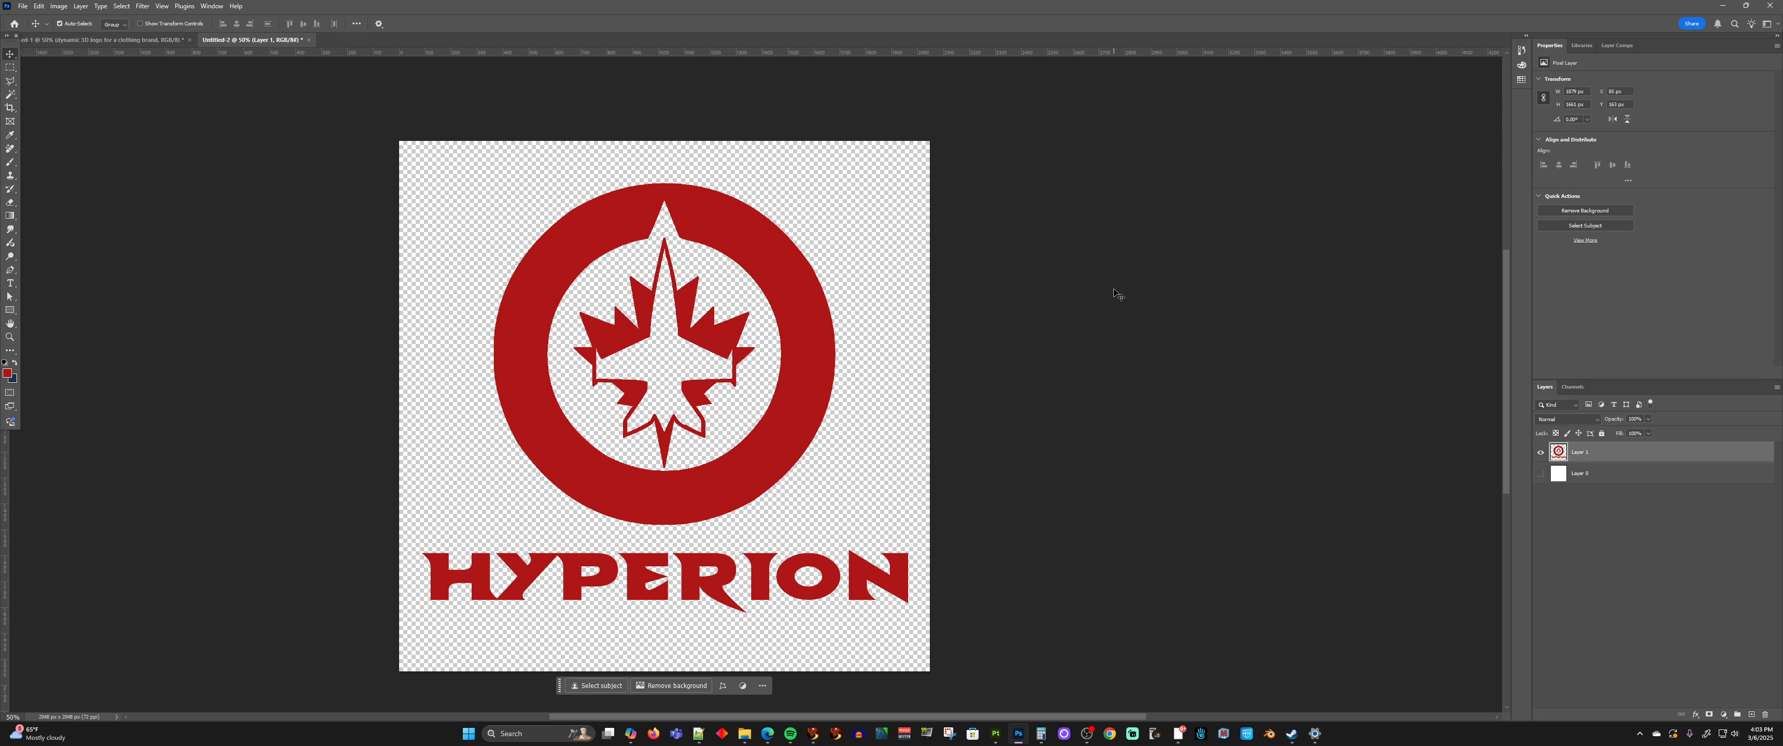
Show the hidden background layer again and fill it with black, finishing with the logo layer active
scroll(1114, 294, "left", 1)
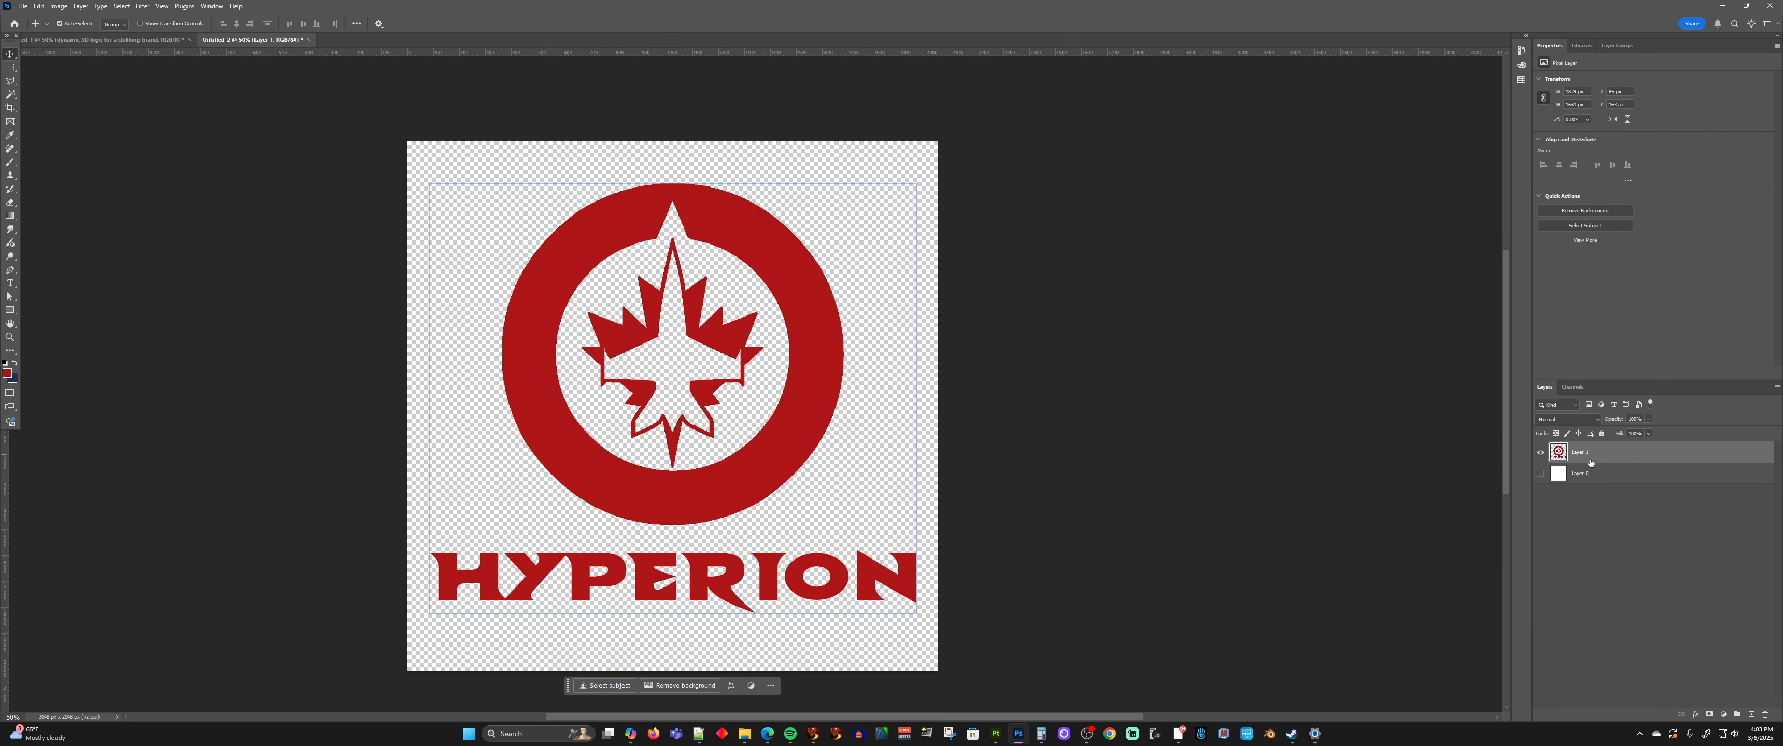
left_click(1578, 475)
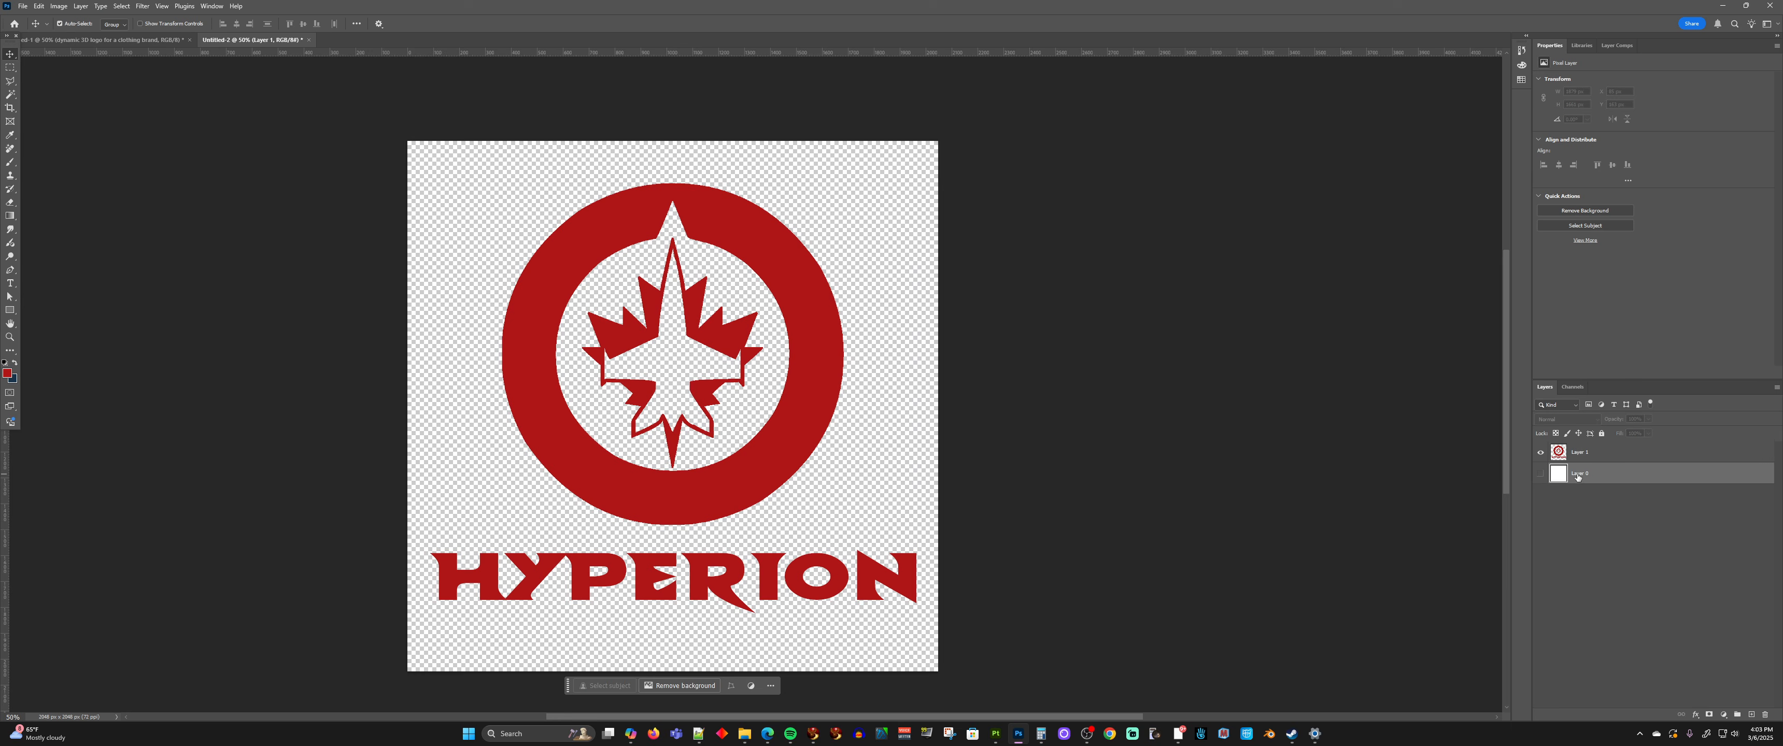
left_click(1541, 475)
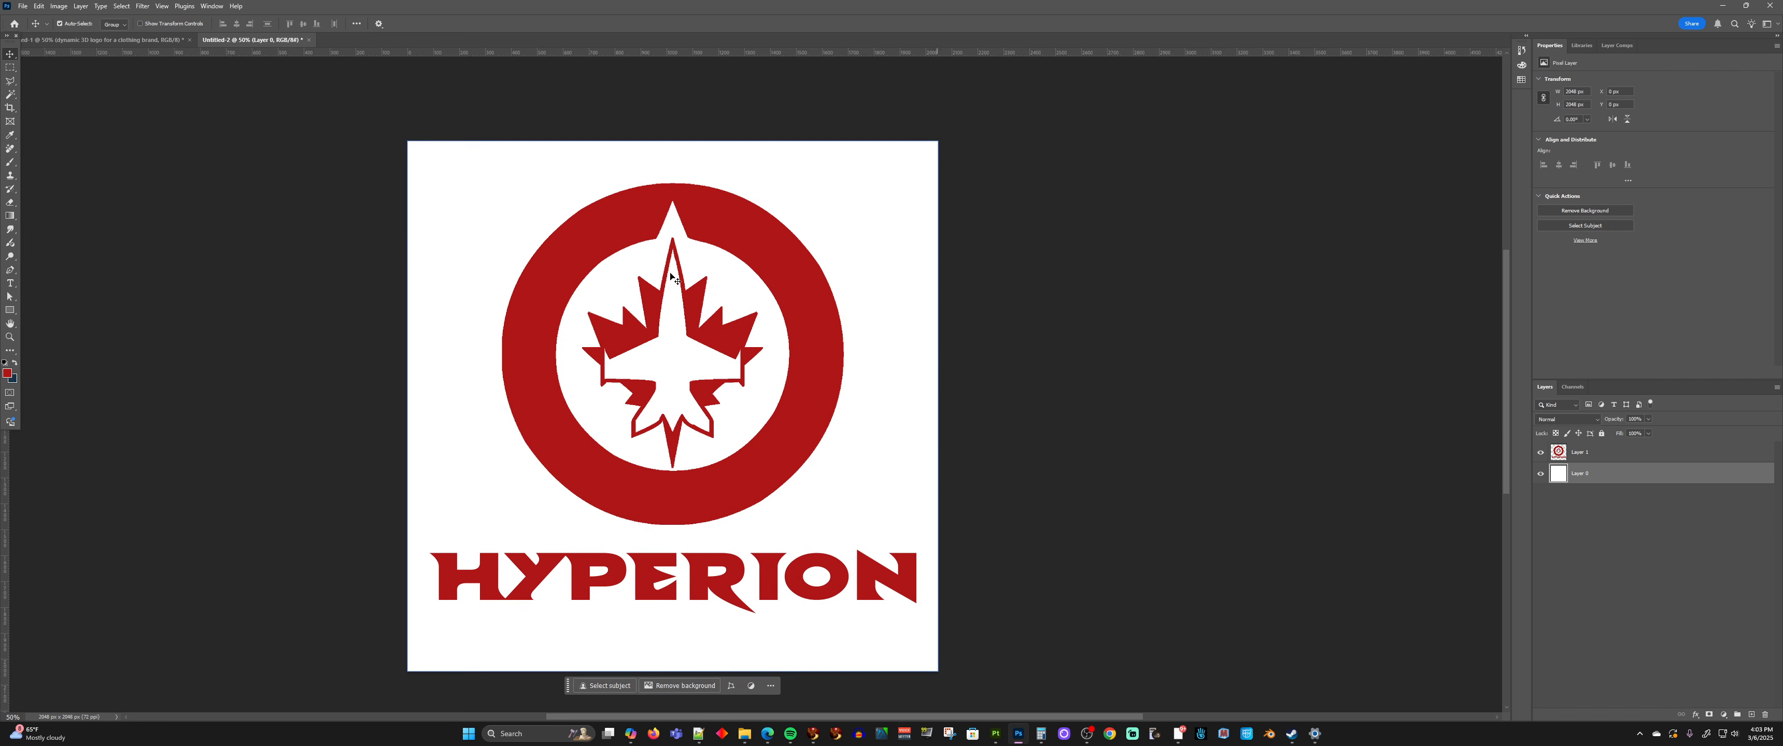
left_click(39, 7)
left_click(62, 169)
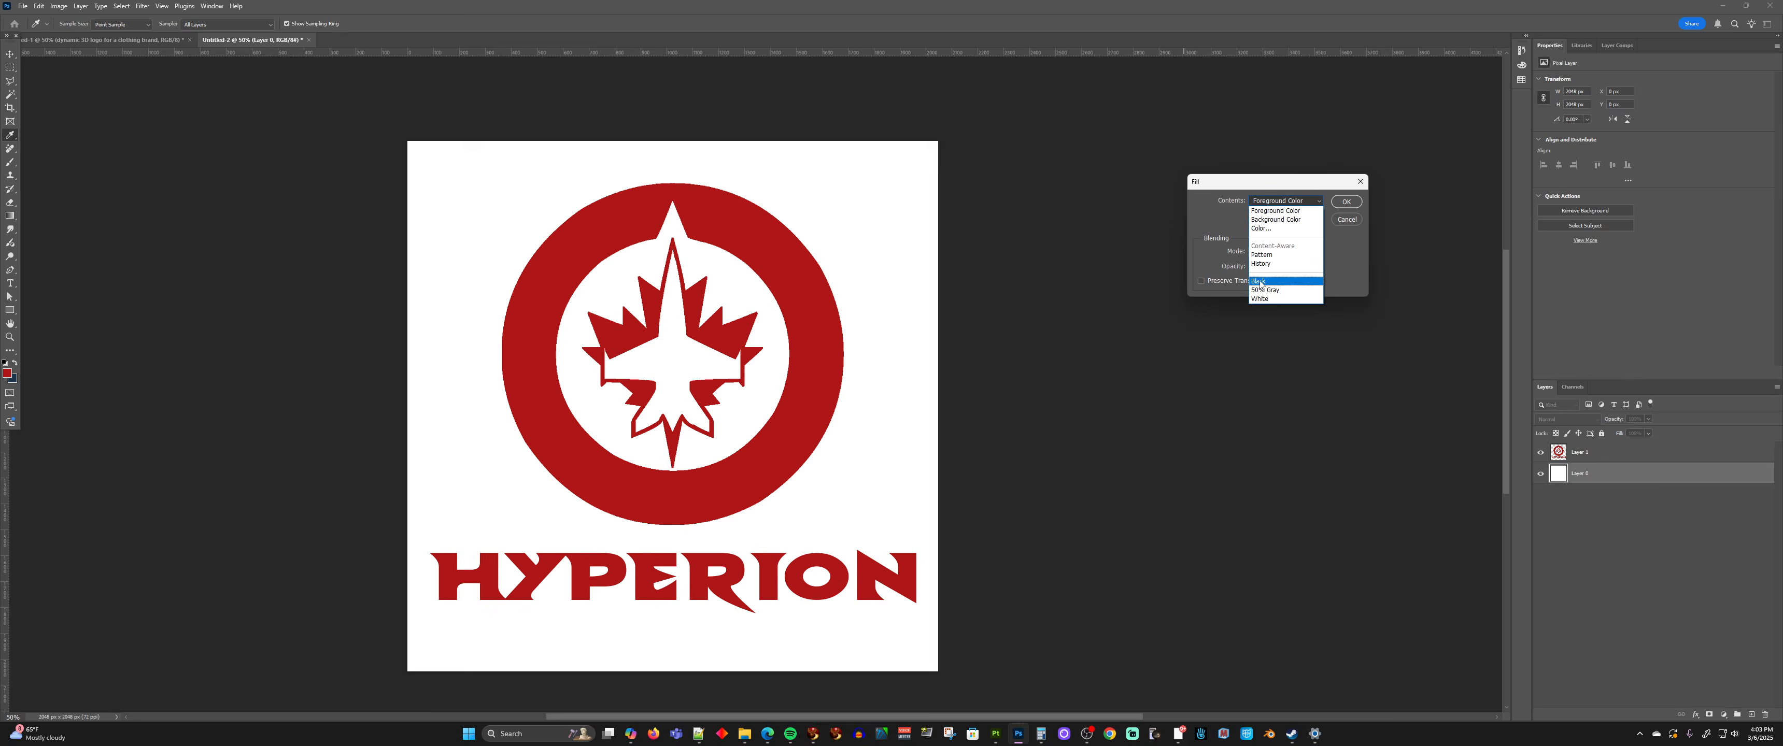
left_click(1267, 272)
left_click(1347, 202)
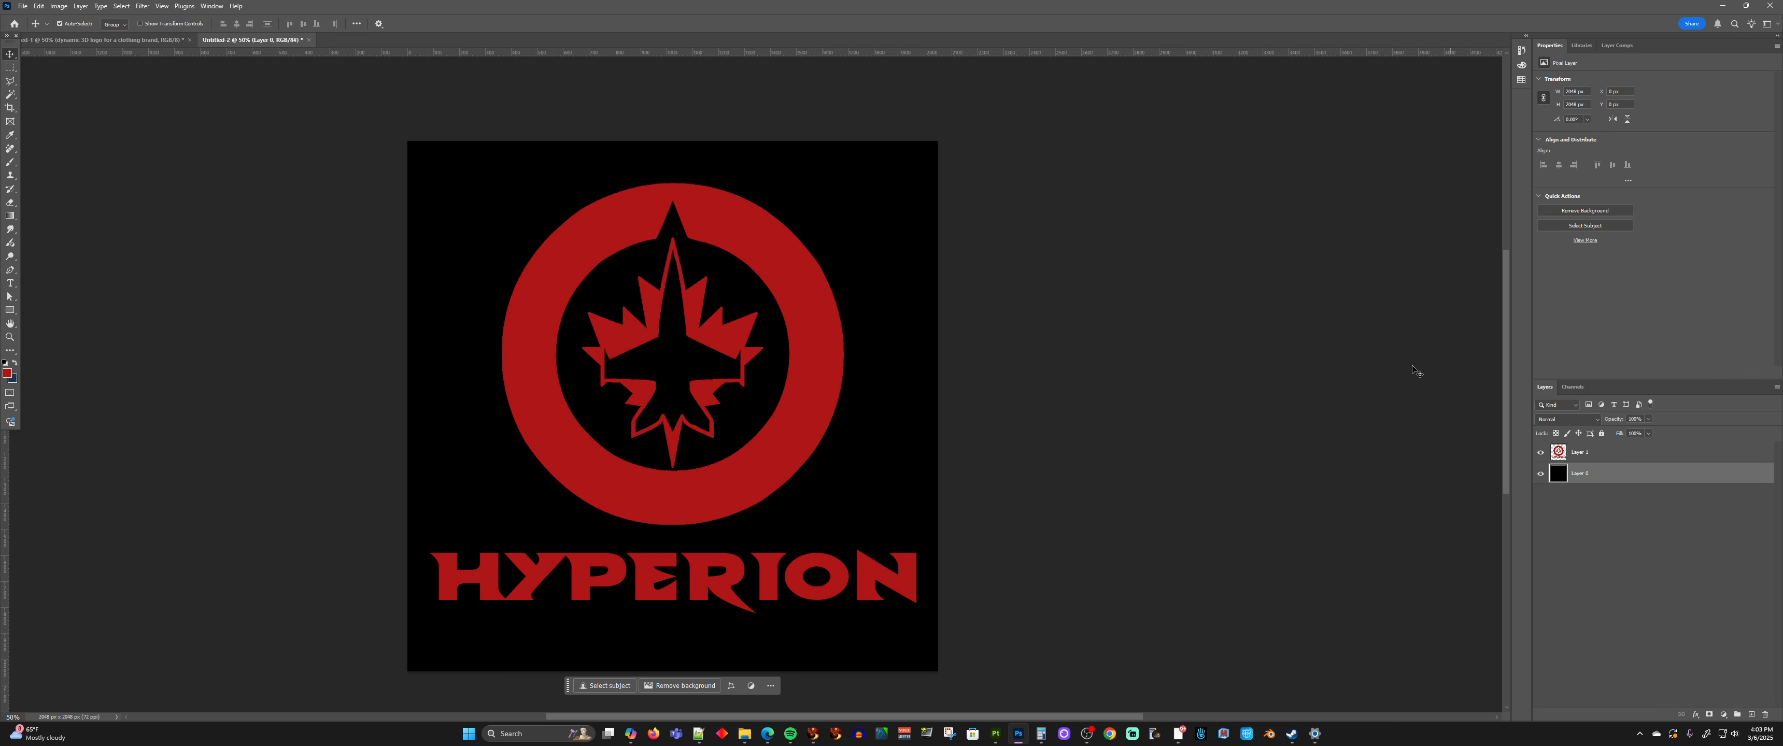
key("v")
left_click(1569, 454)
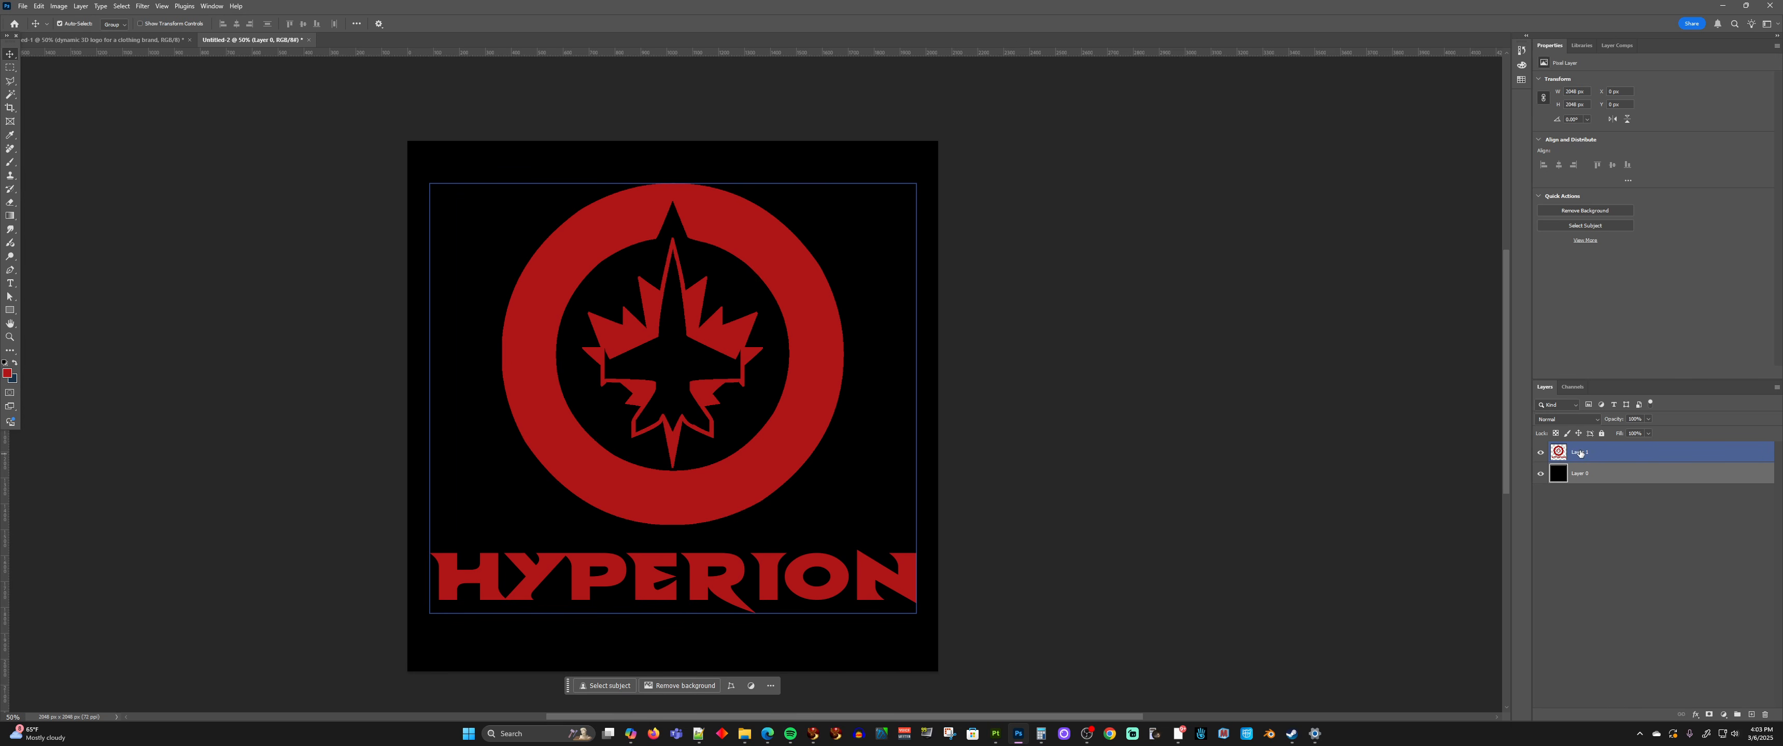
left_click(1581, 454)
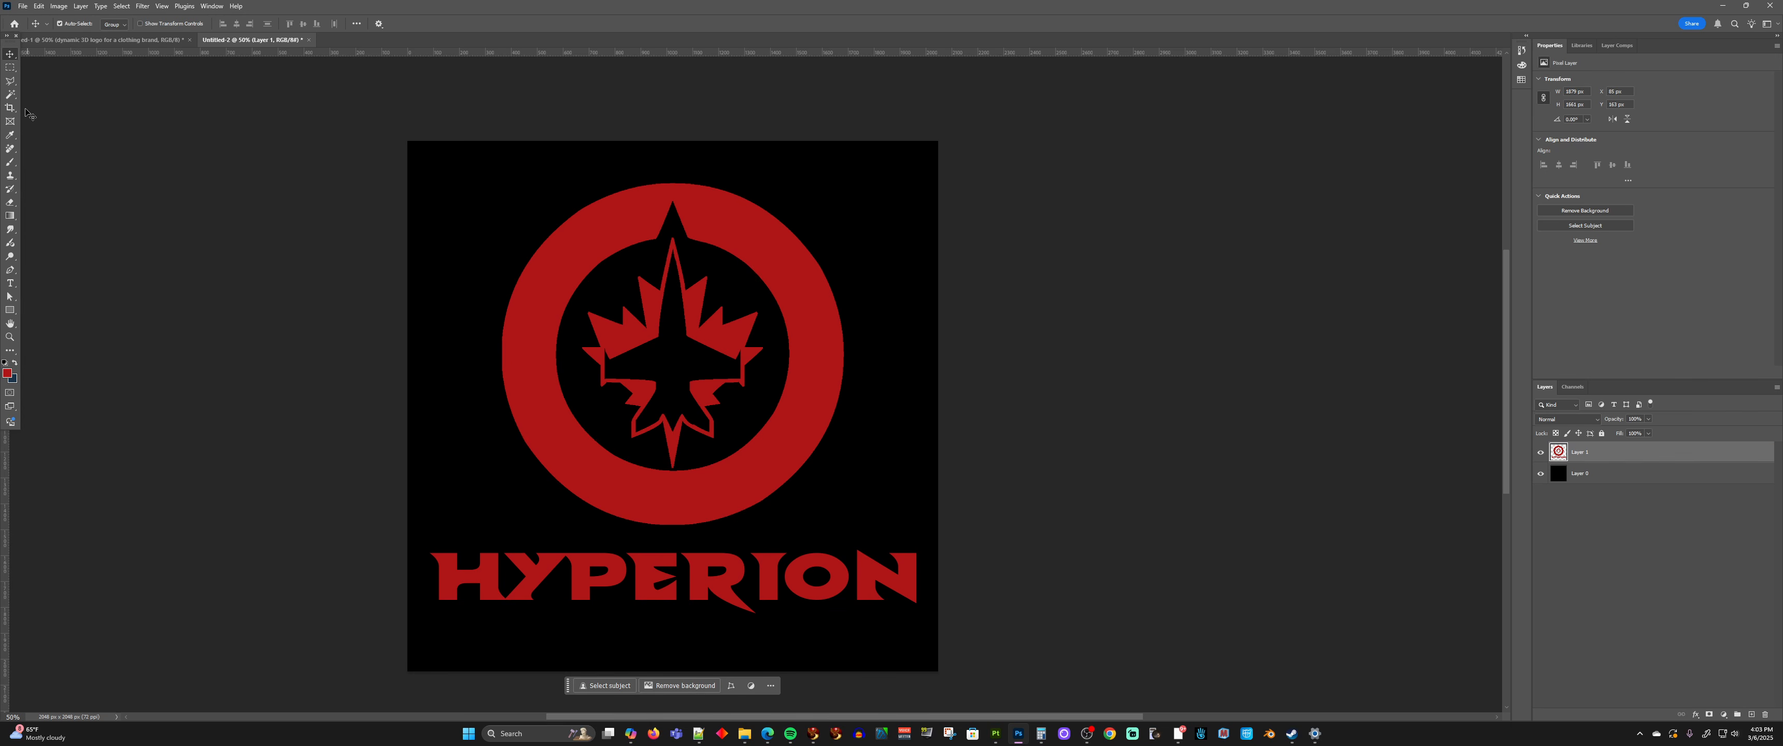
Select the transparent areas around and inside the emblem with the Magic Wand, and invert the selection to the red artwork
key("w")
left_click(580, 260)
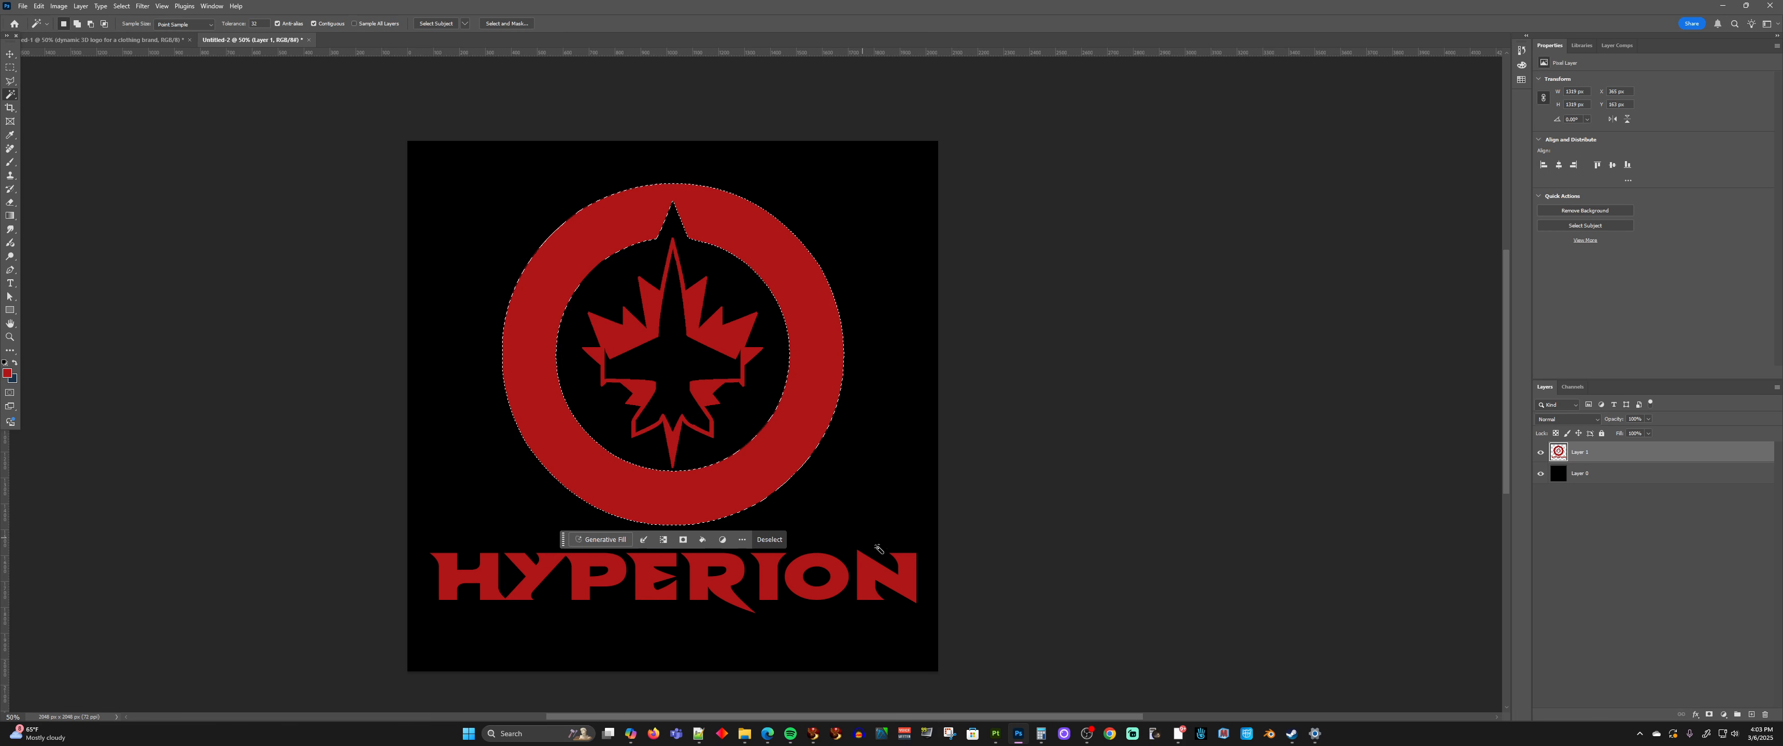
left_click(888, 557, "shift")
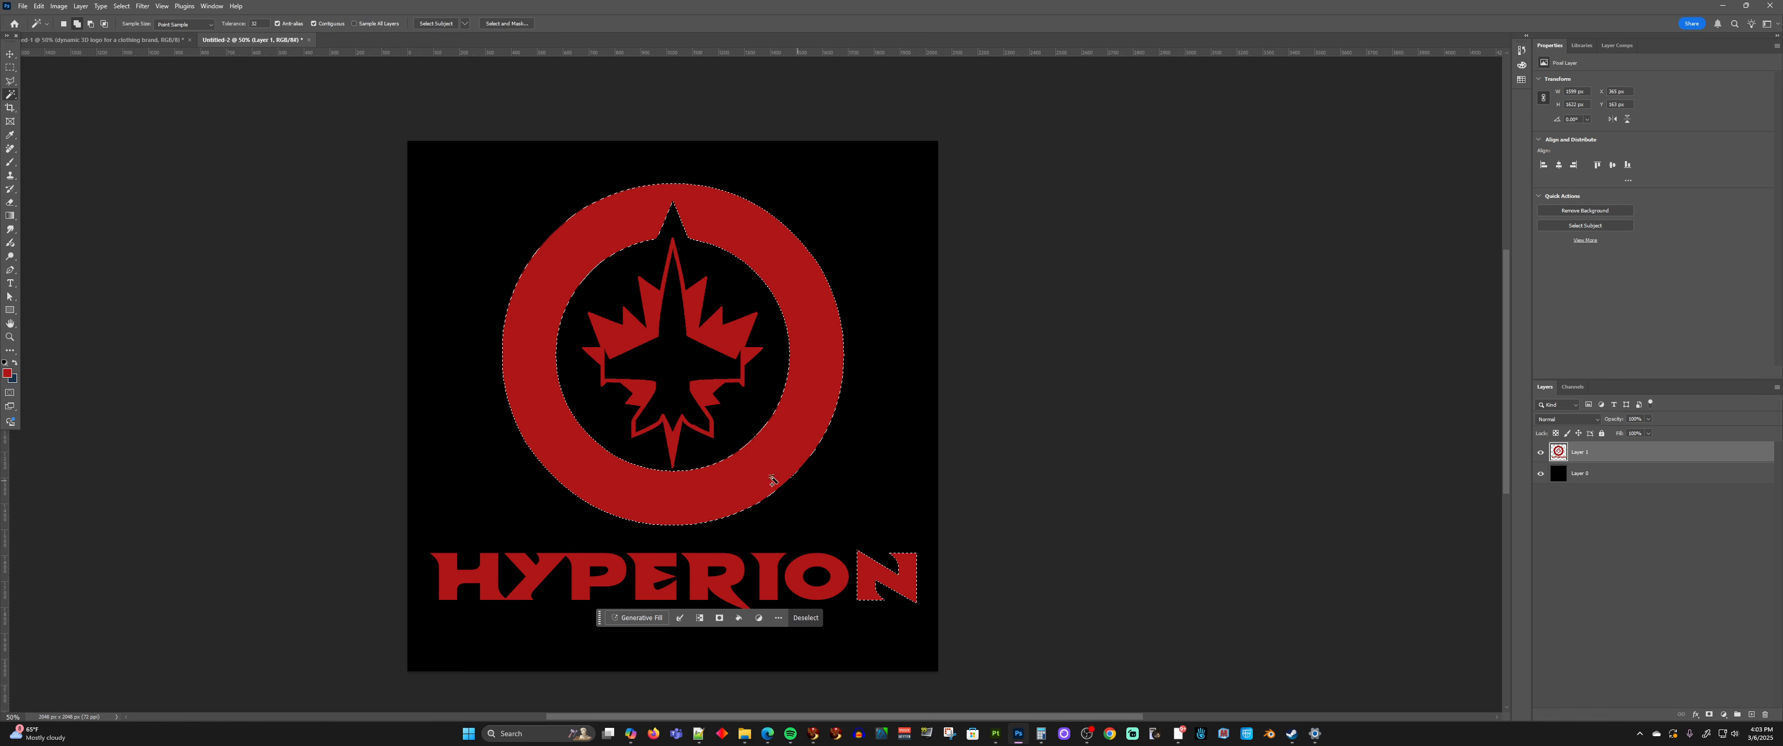
left_click(822, 571, "shift")
left_click(698, 566, "shift")
left_click(856, 464, "shift")
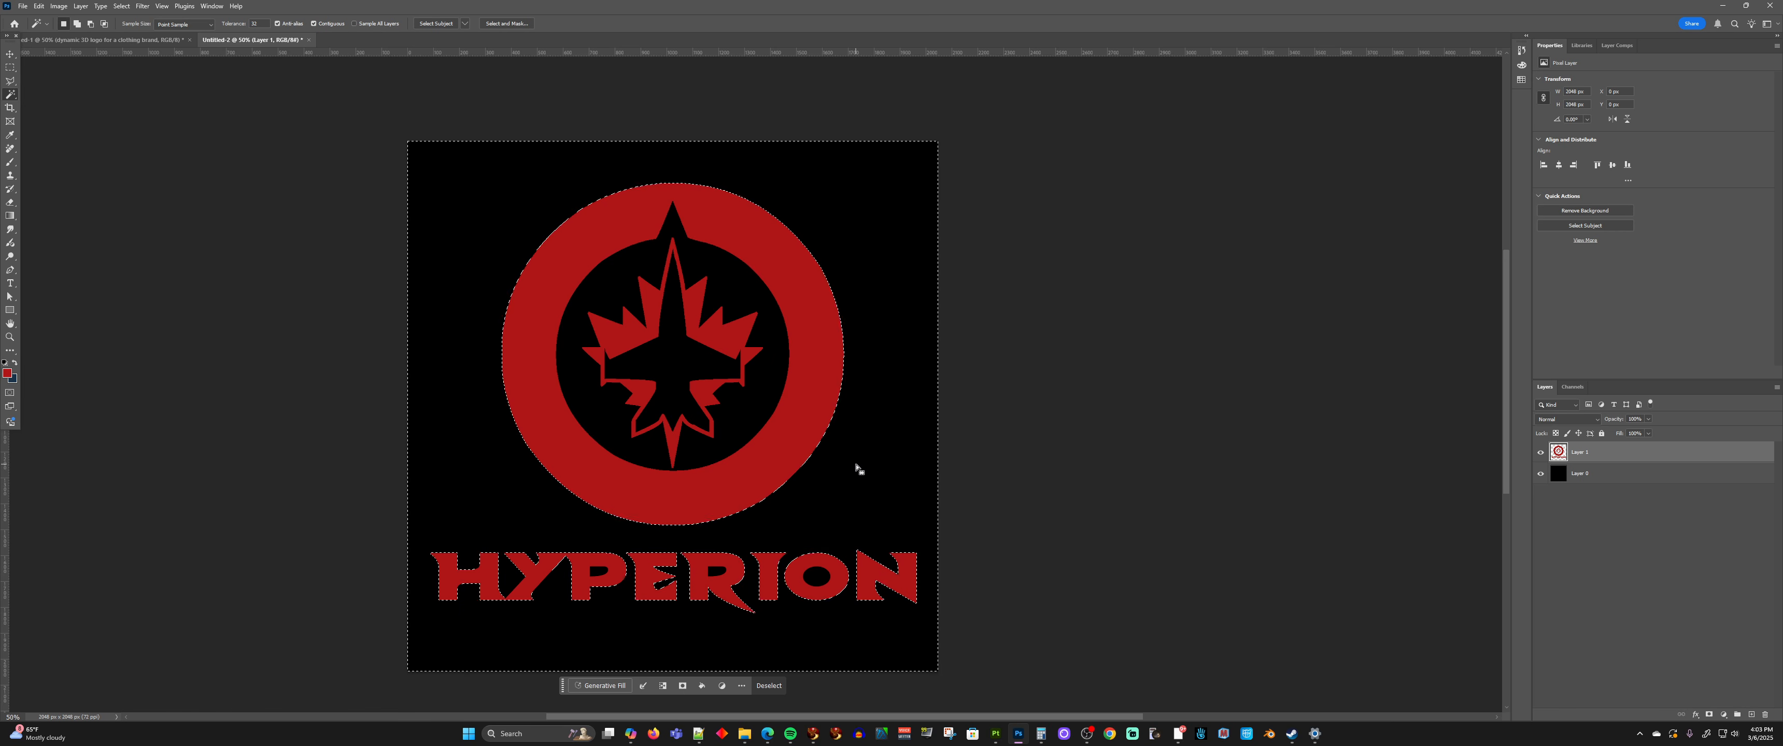
left_click(742, 410, "shift")
left_click(681, 357, "shift")
left_click(121, 5)
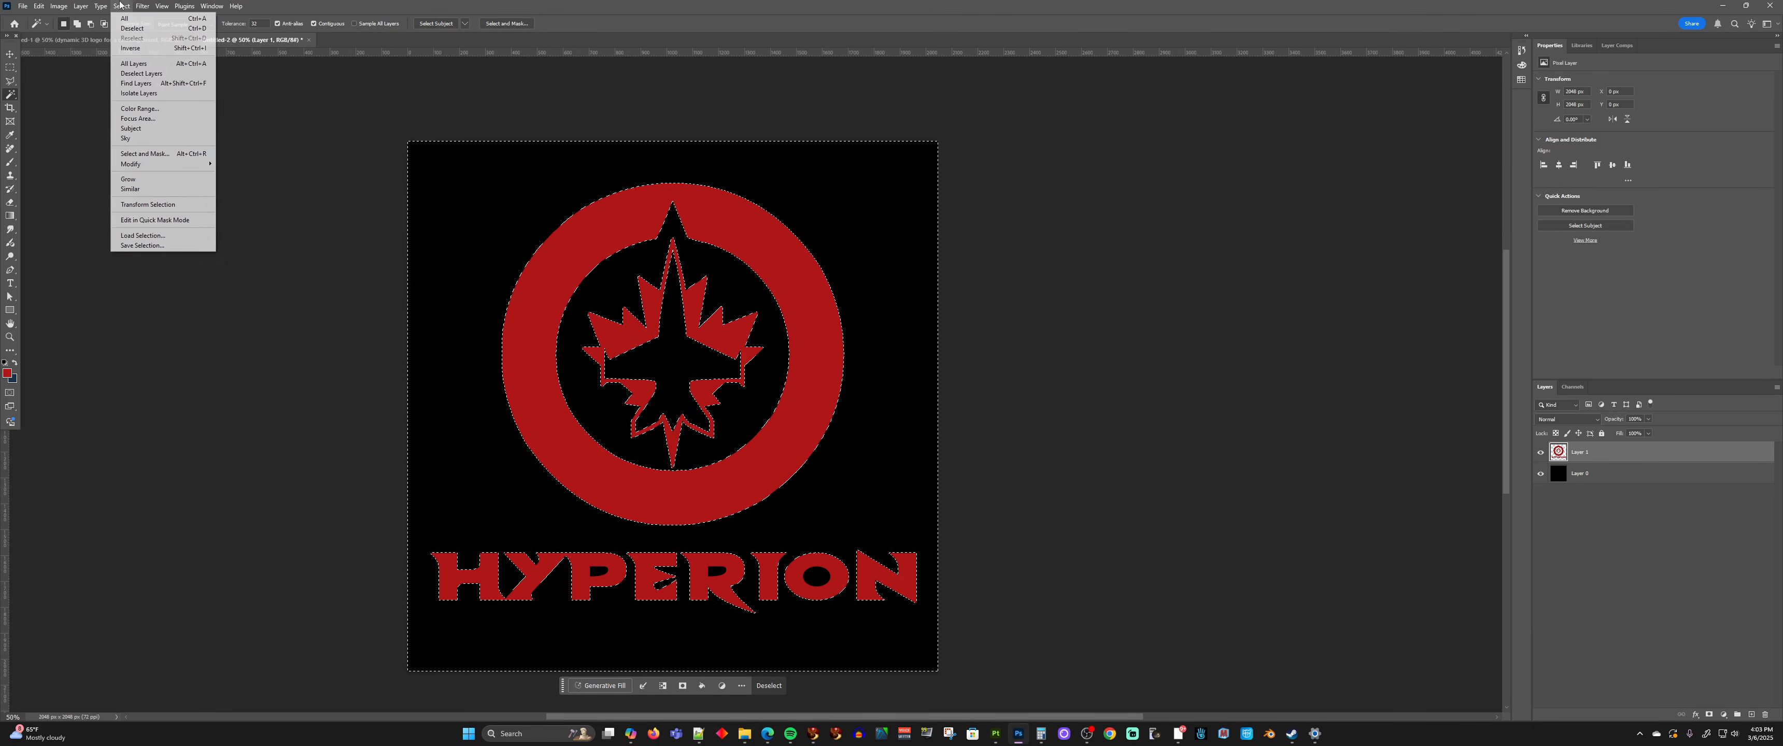
left_click(131, 48)
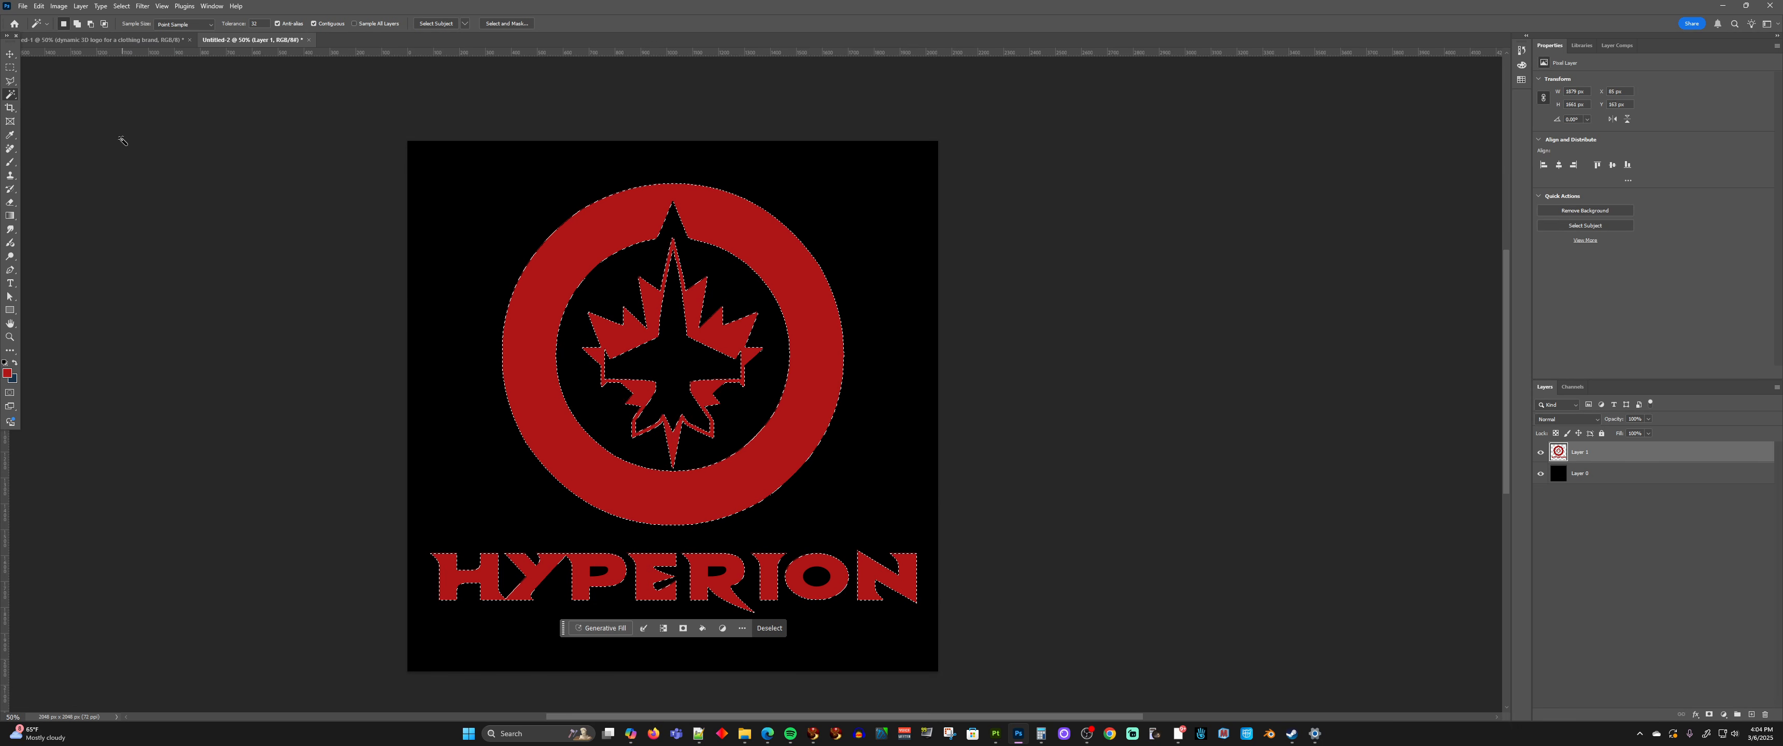
Fill the selected logo artwork with white, deselect it, and switch to the Move tool
left_click(39, 5)
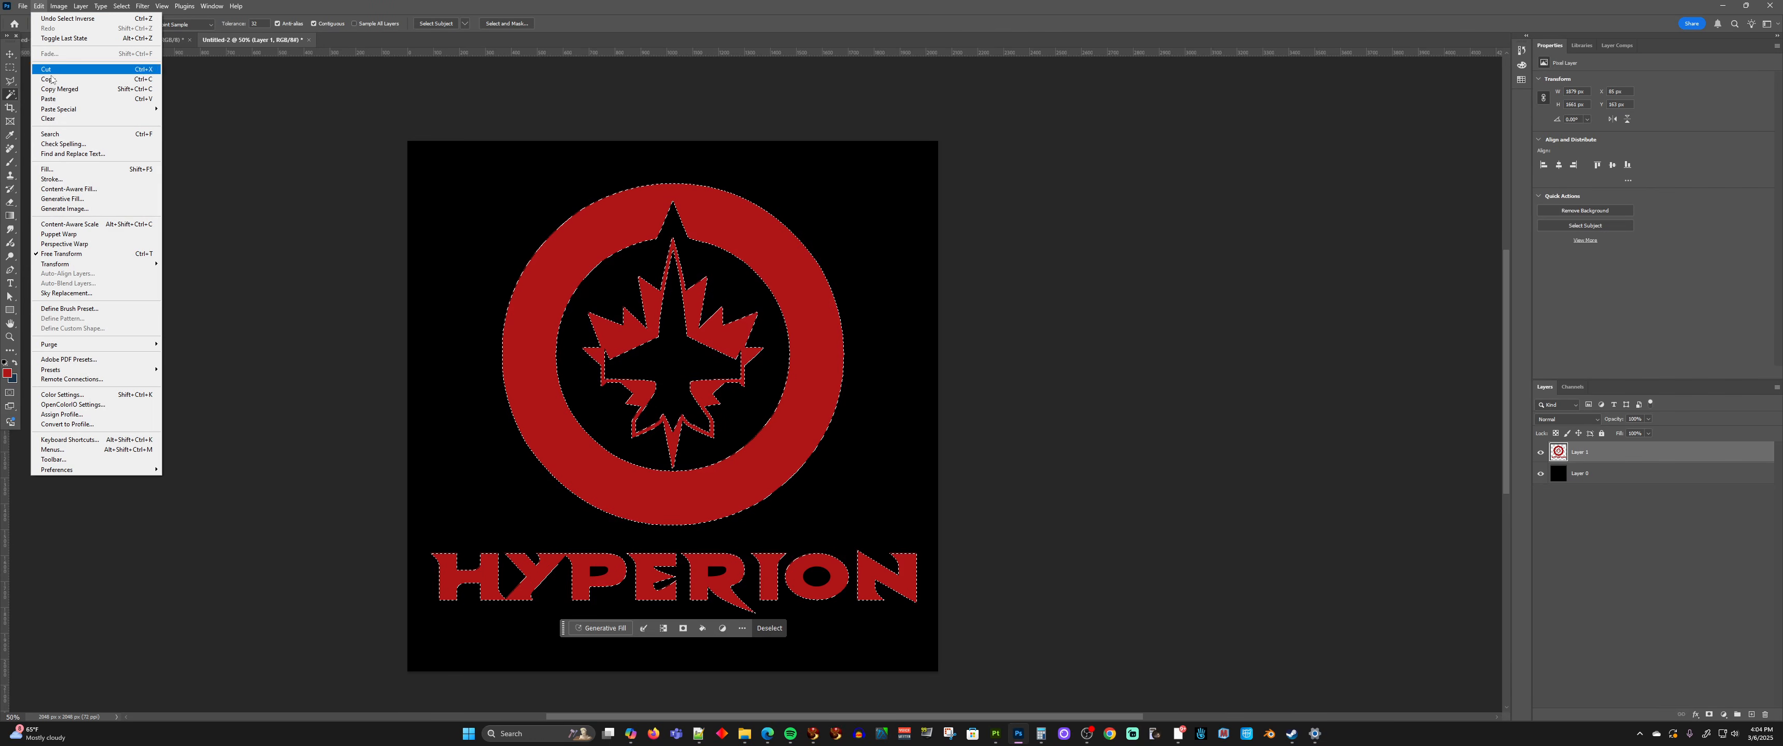
left_click(65, 168)
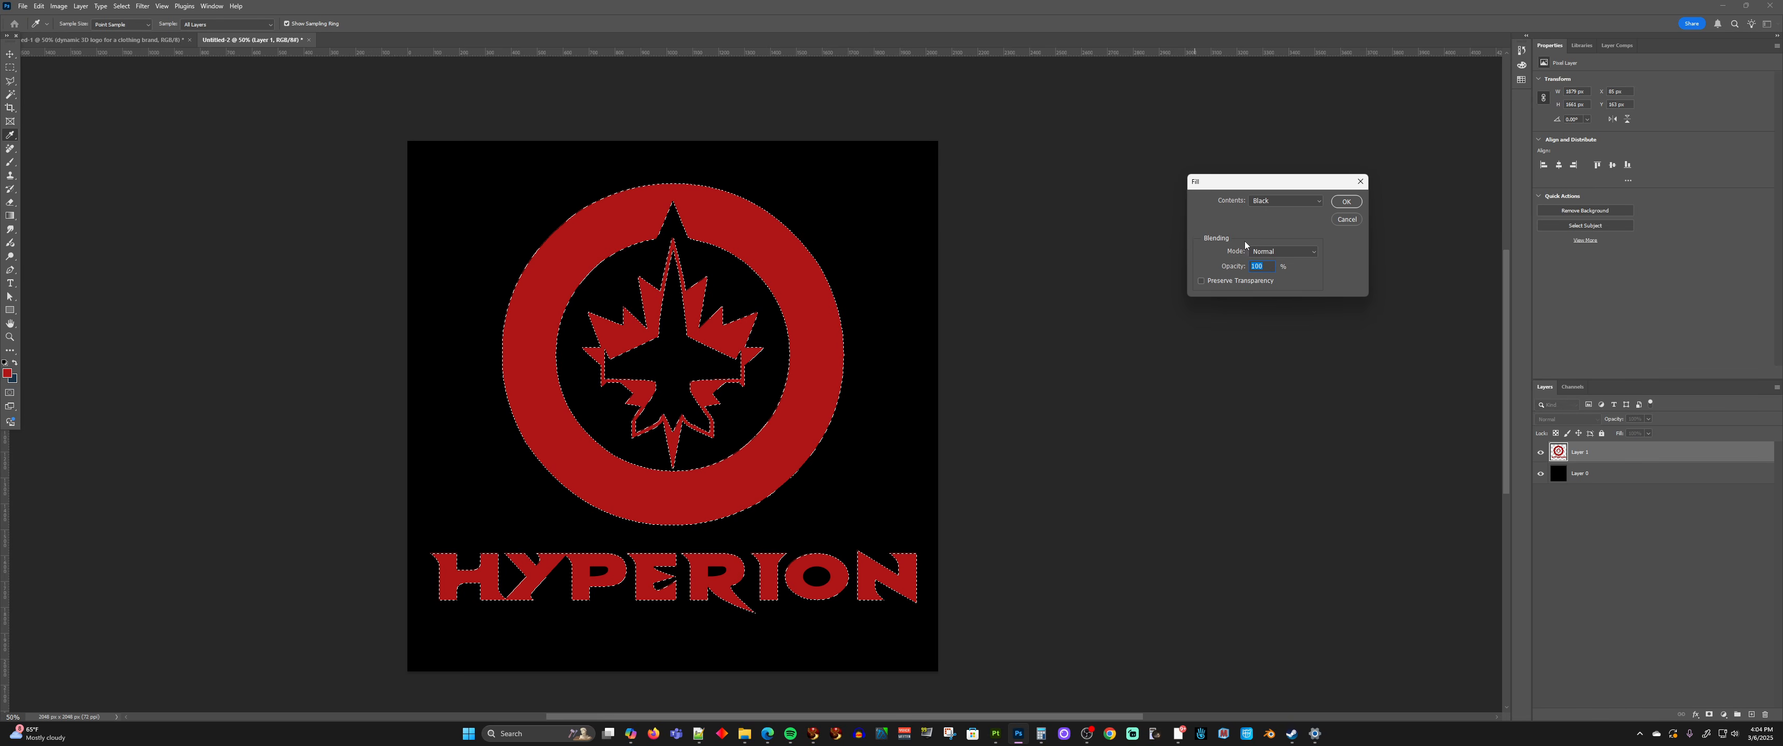
left_click(1284, 200)
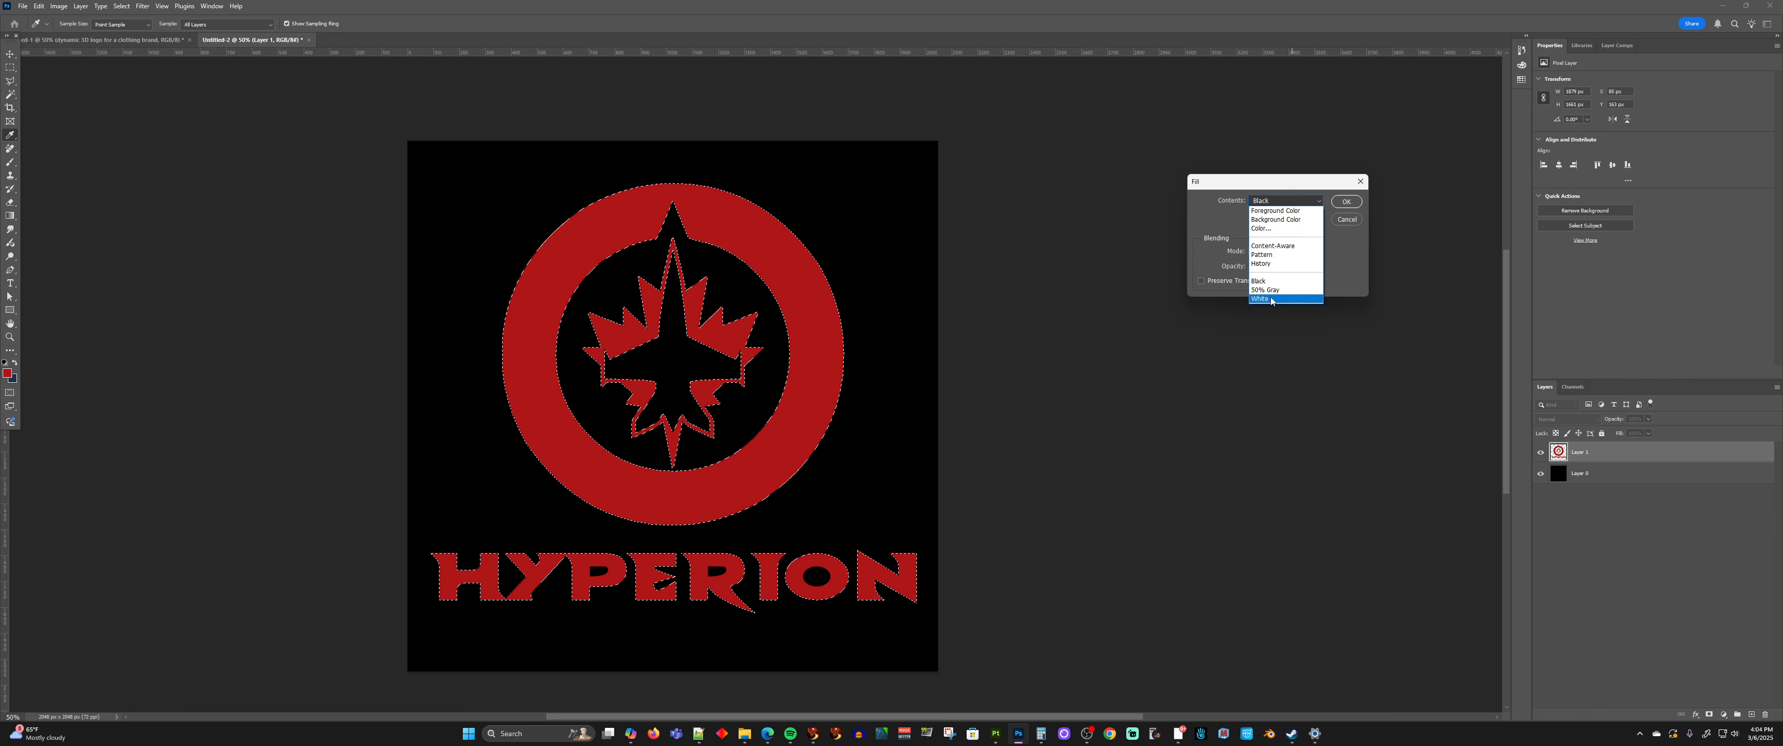
left_click(1272, 299)
left_click(1347, 202)
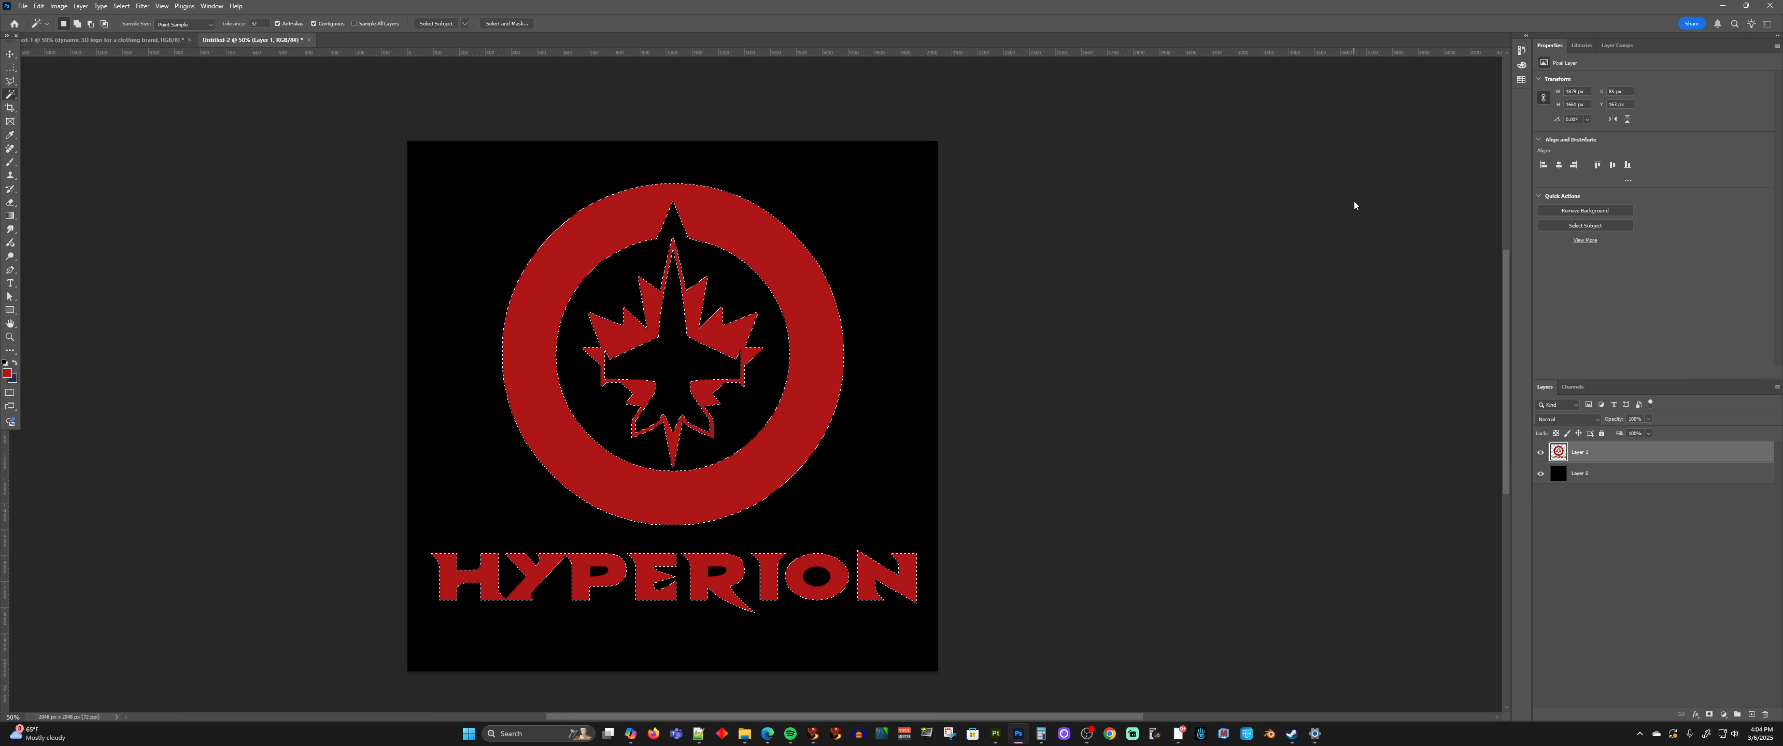
key("ctrl+d")
left_click(10, 54)
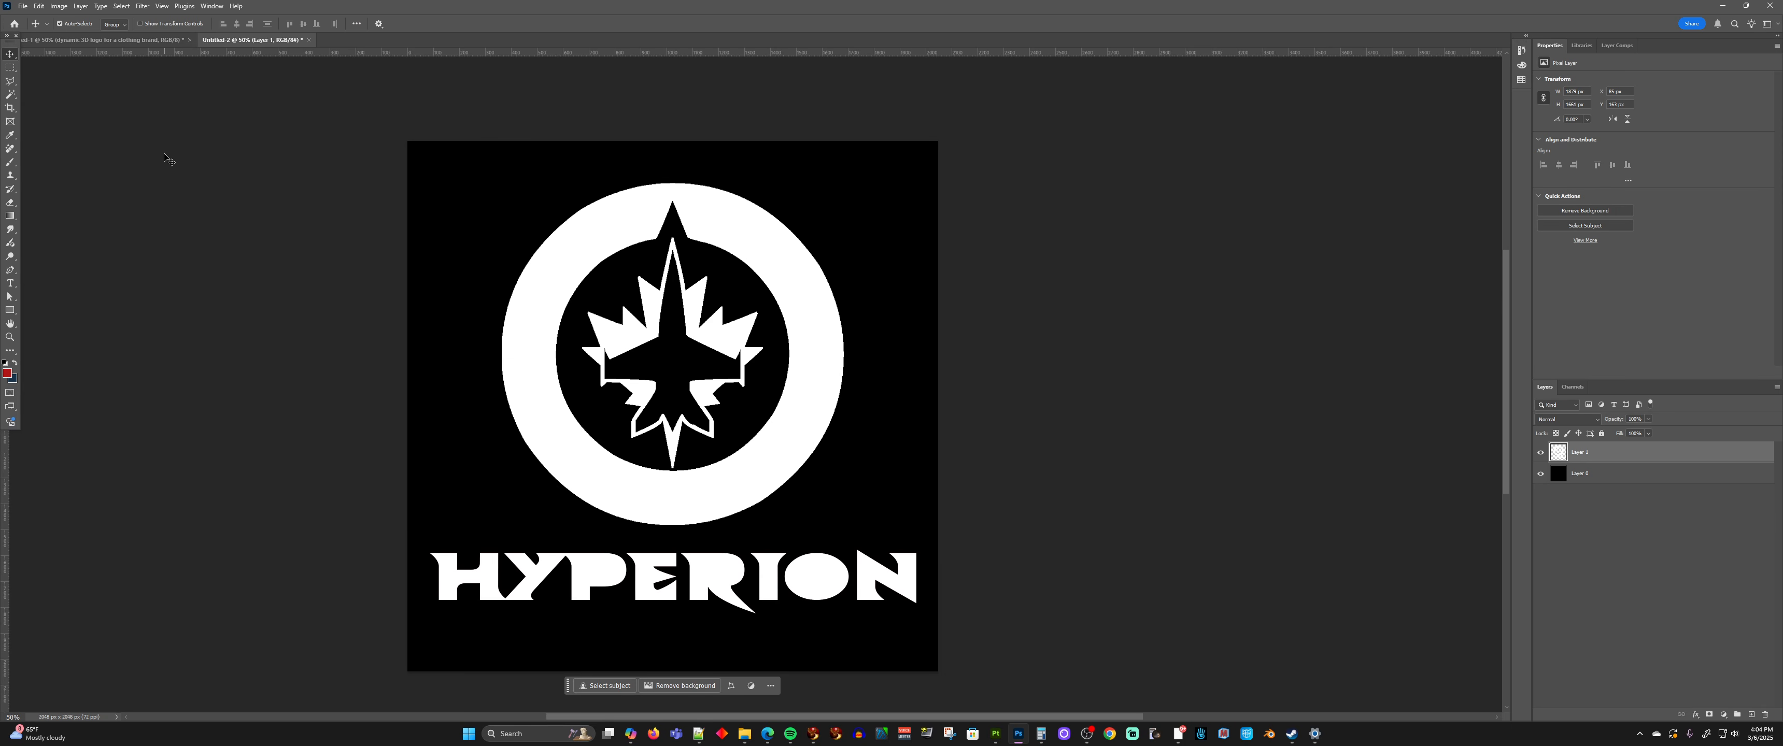
Undo the deselection and the white fill of the logo
key("ctrl+z")
key("ctrl+z")
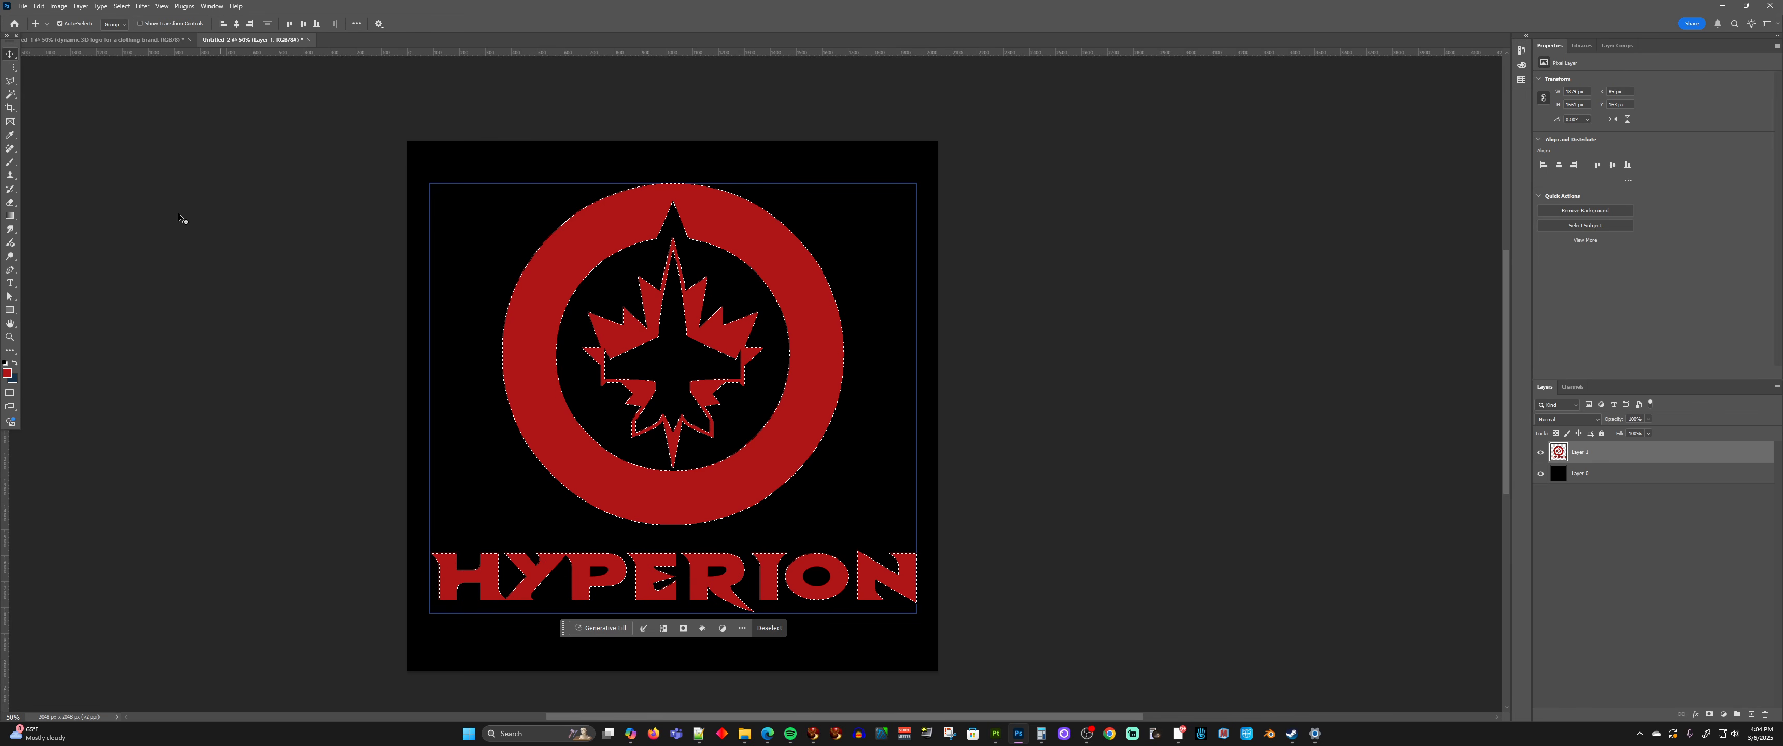
Reselect the logo layer's transparent areas with the Magic Wand, including the letter openings, and invert the selection to the red artwork
left_click(11, 96)
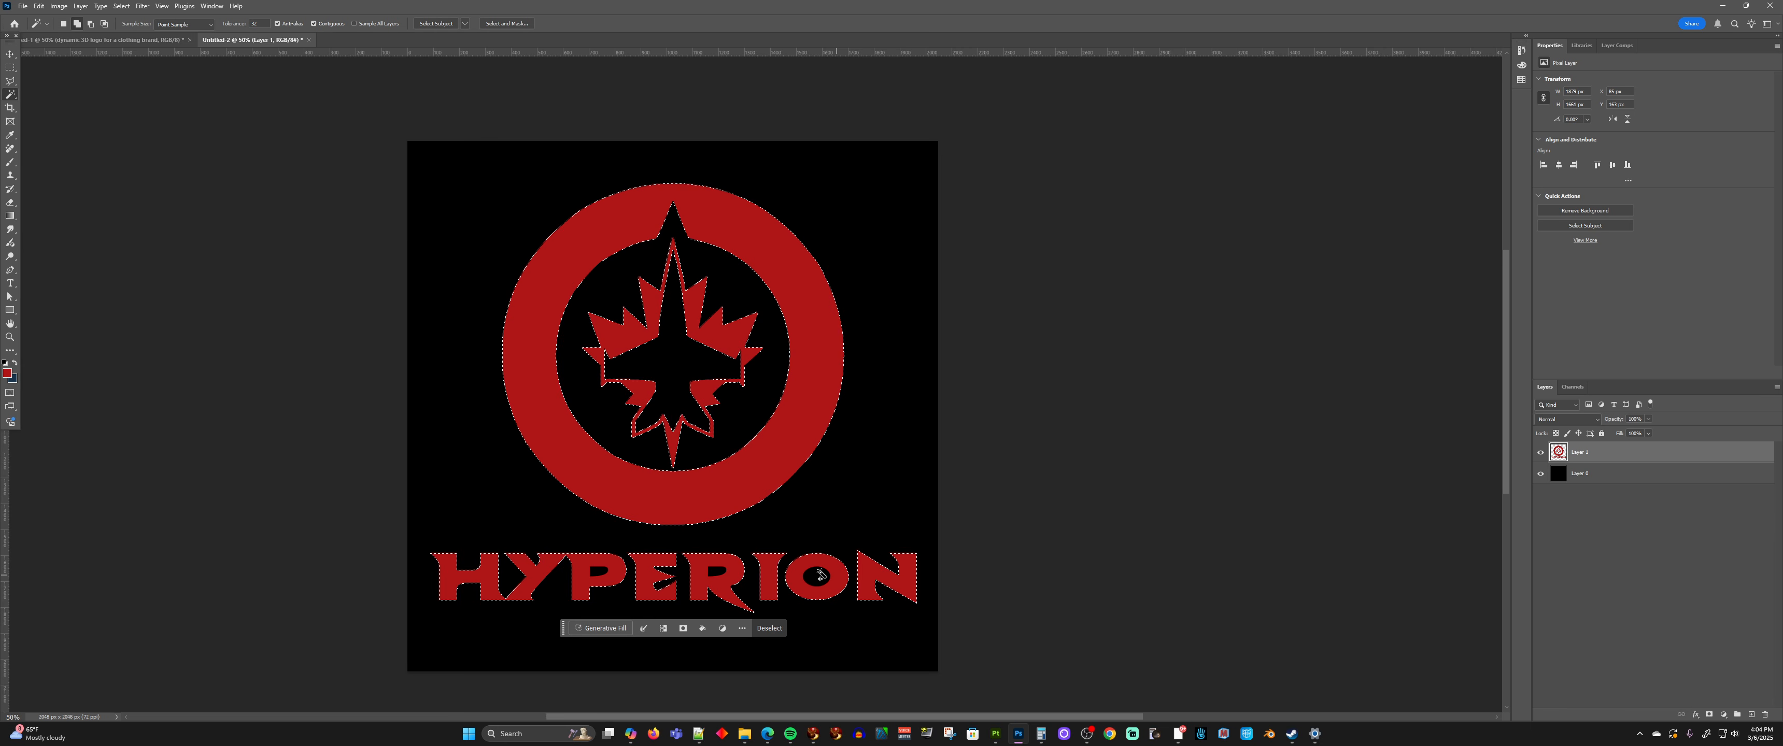
left_click(907, 507)
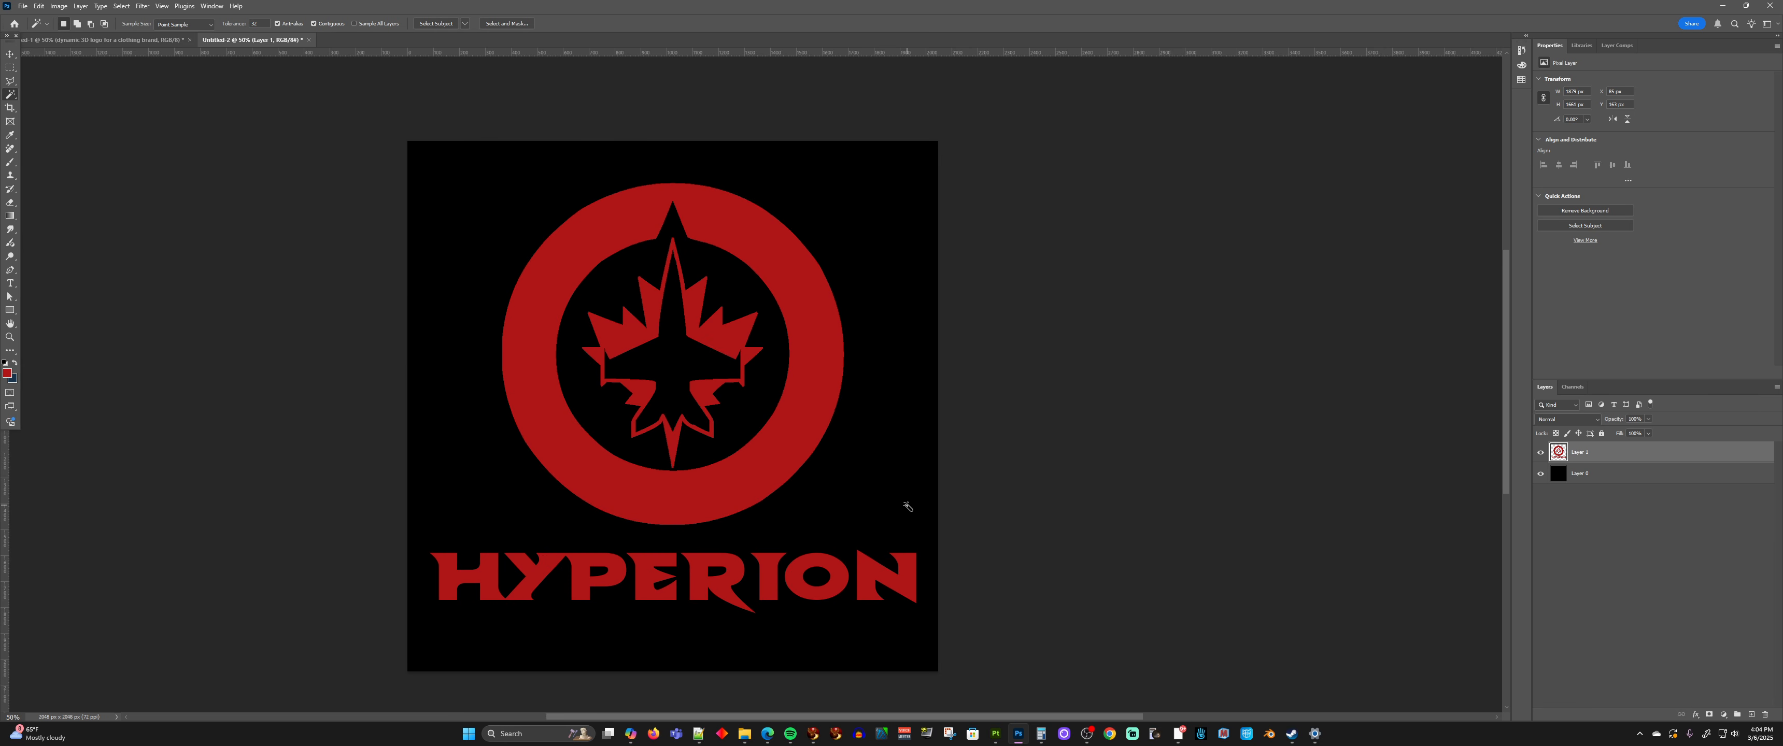
key("shift")
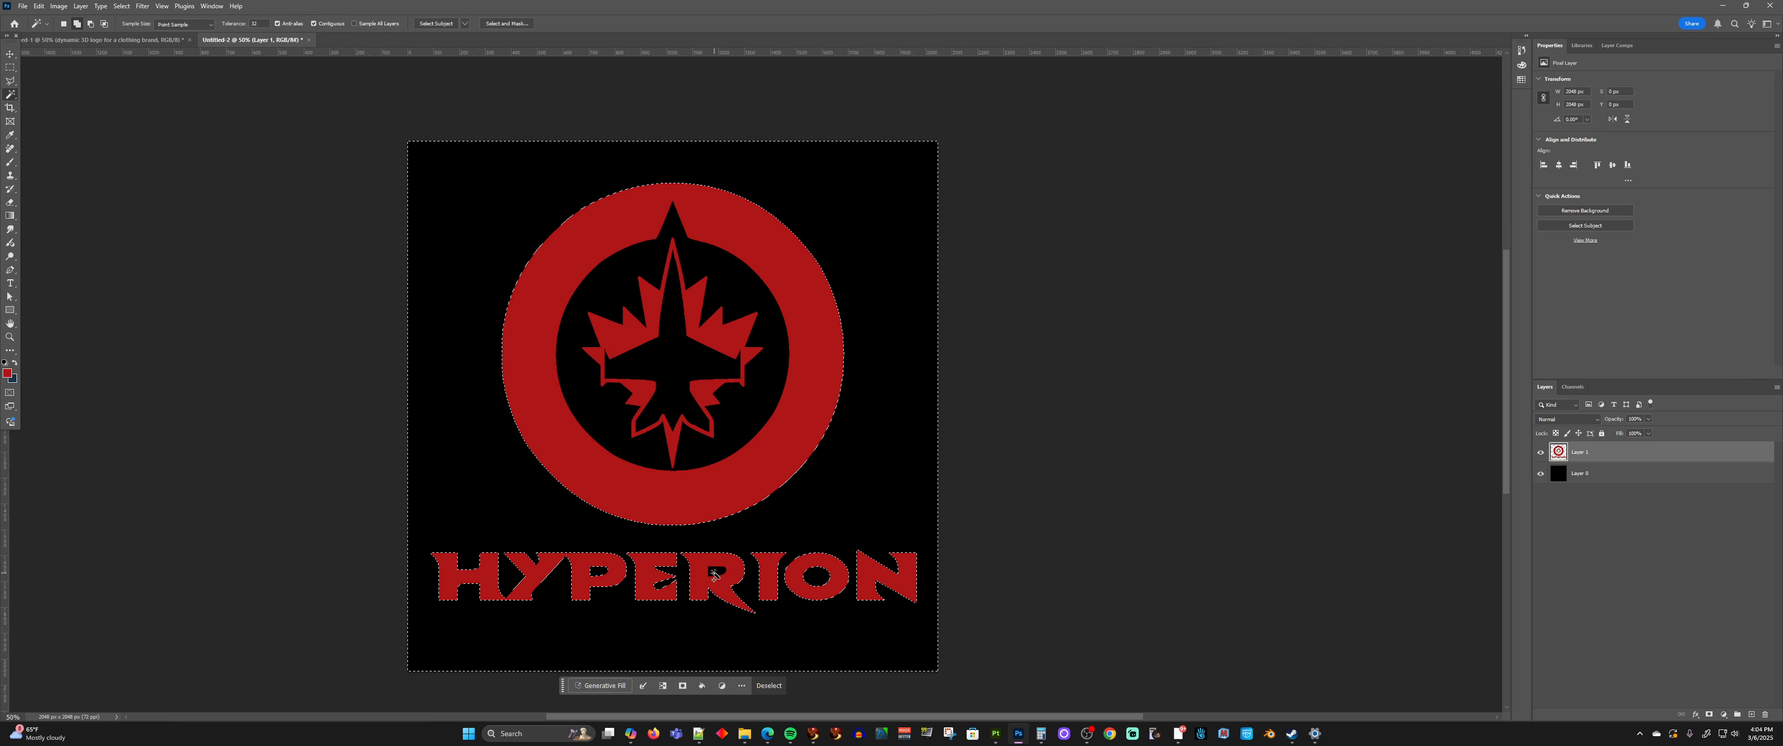
left_click(736, 422, "shift")
left_click(682, 356, "shift")
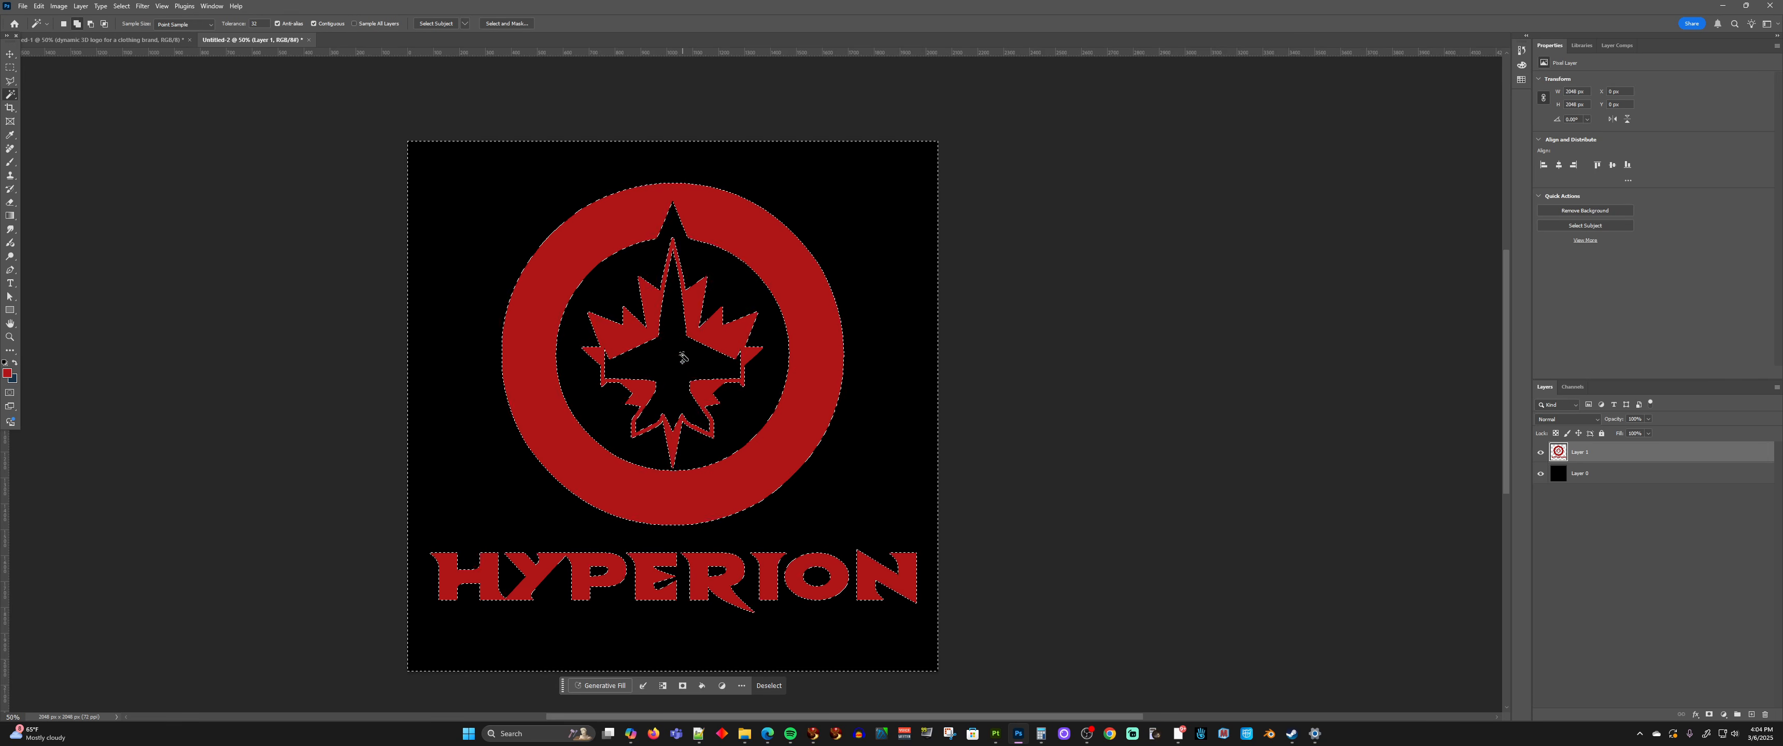
left_click(121, 6)
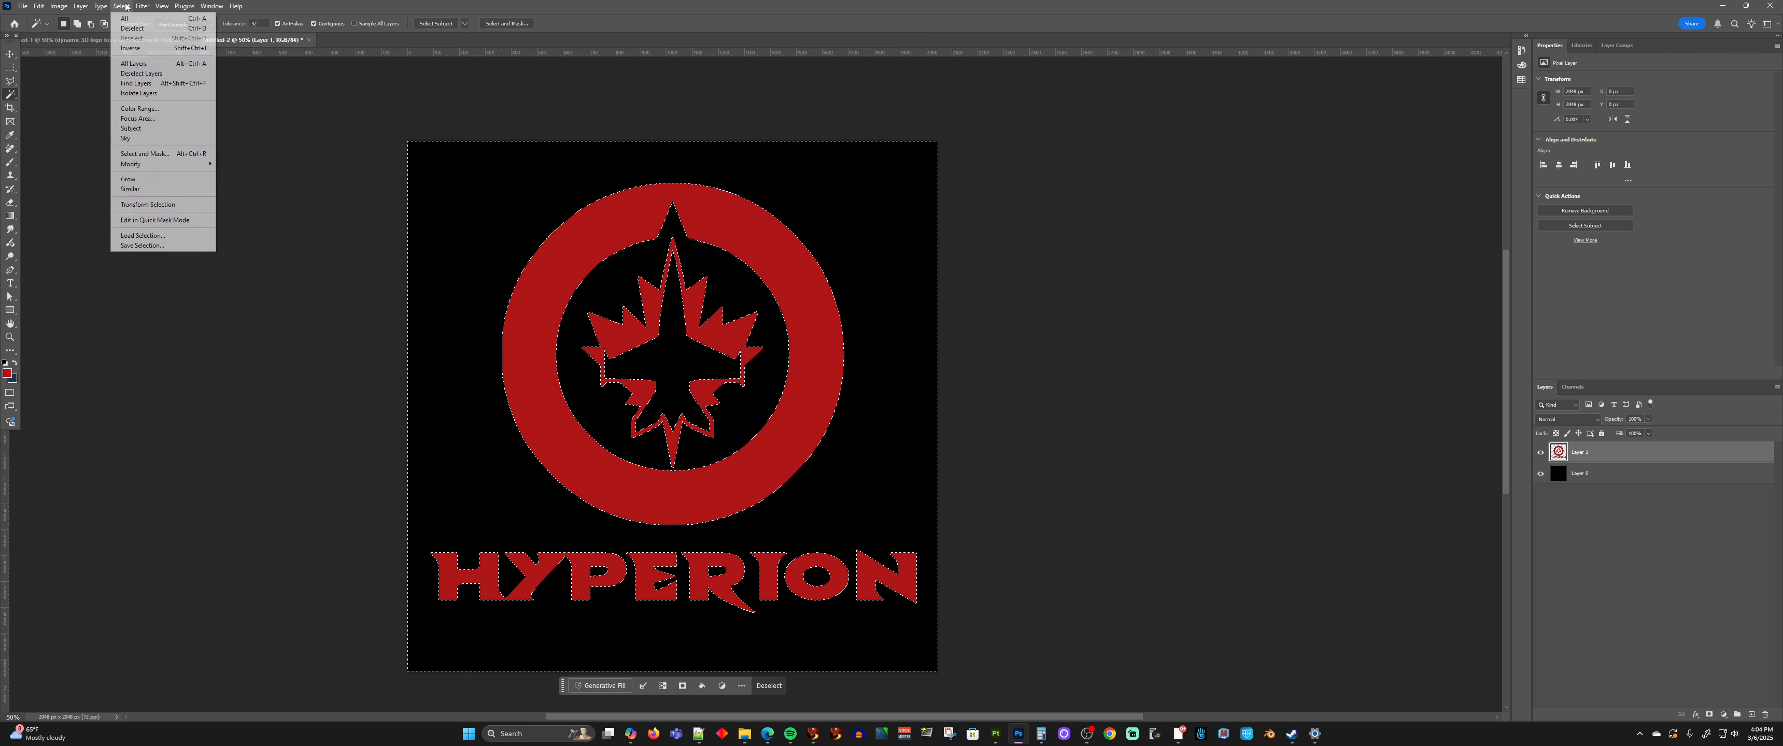
left_click(133, 50)
Fill the selected Hyperion artwork with white at Normal blending, clear the selection, and switch to the Move tool
left_click(39, 6)
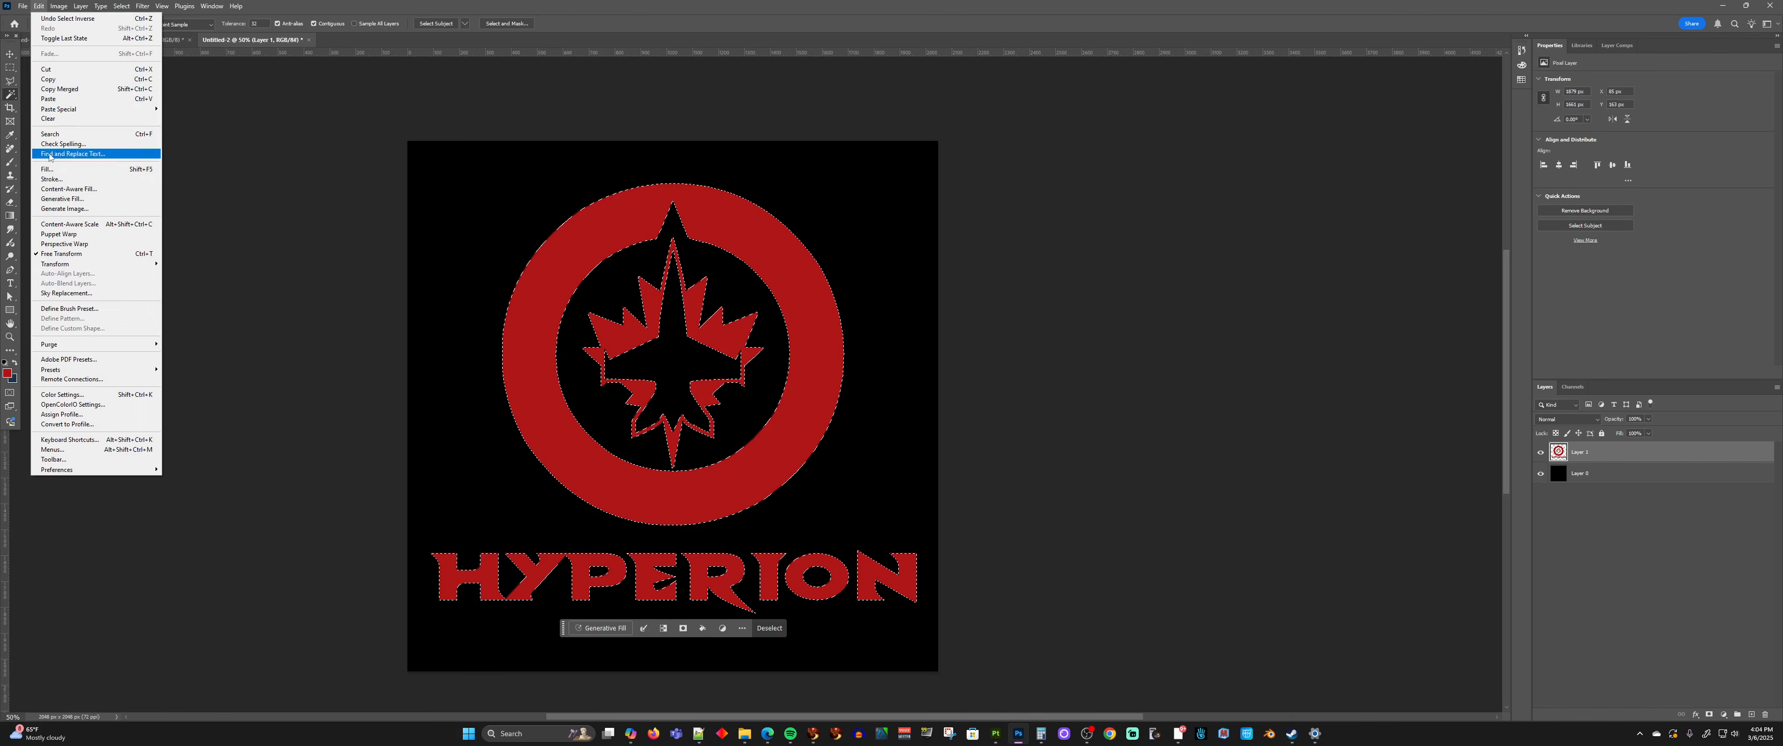
left_click(51, 169)
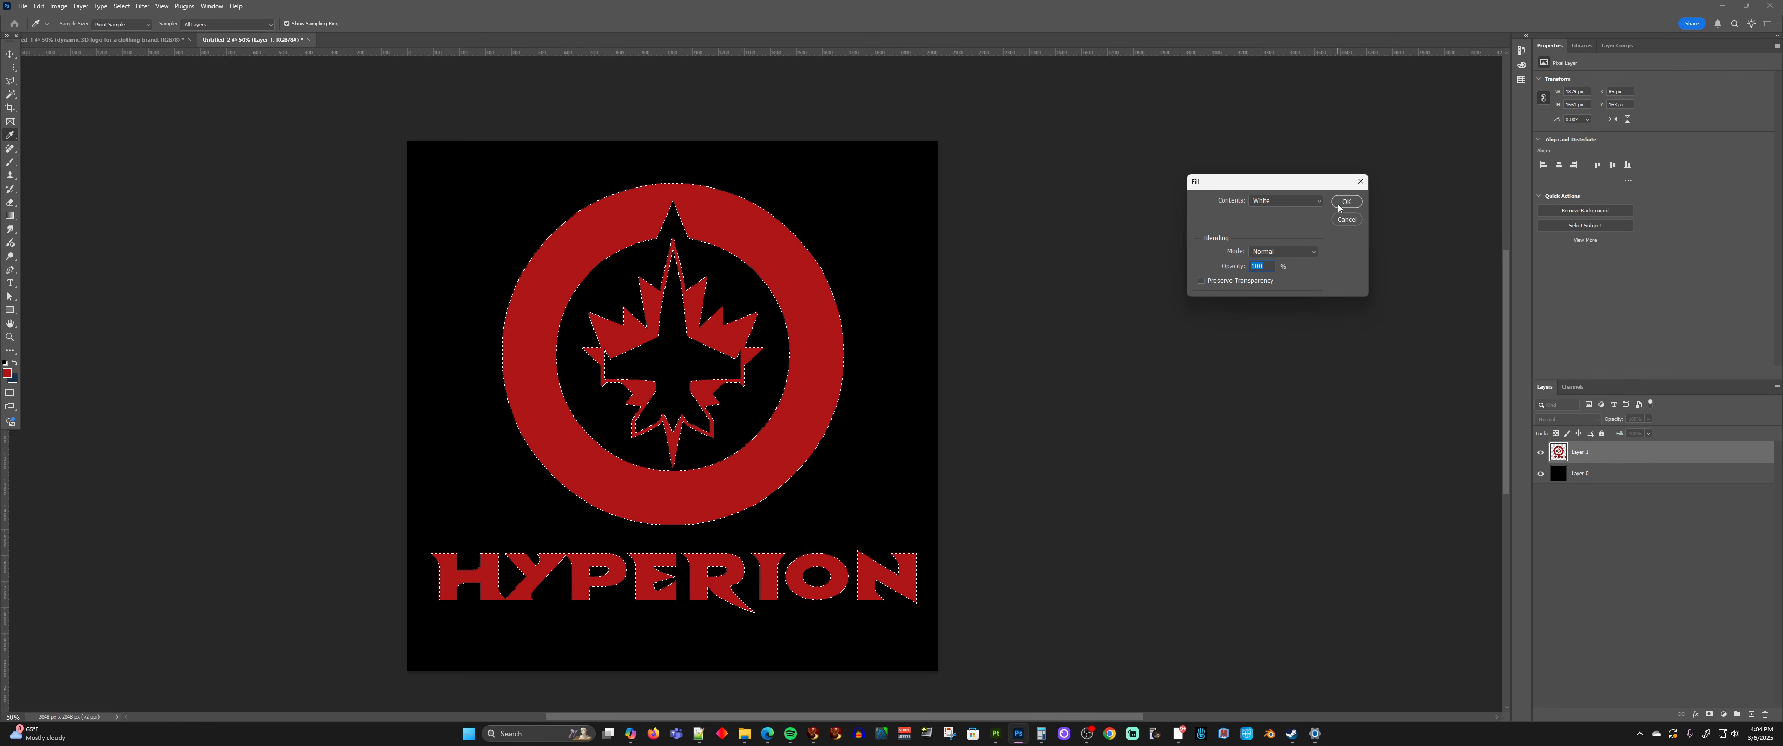
key("Return")
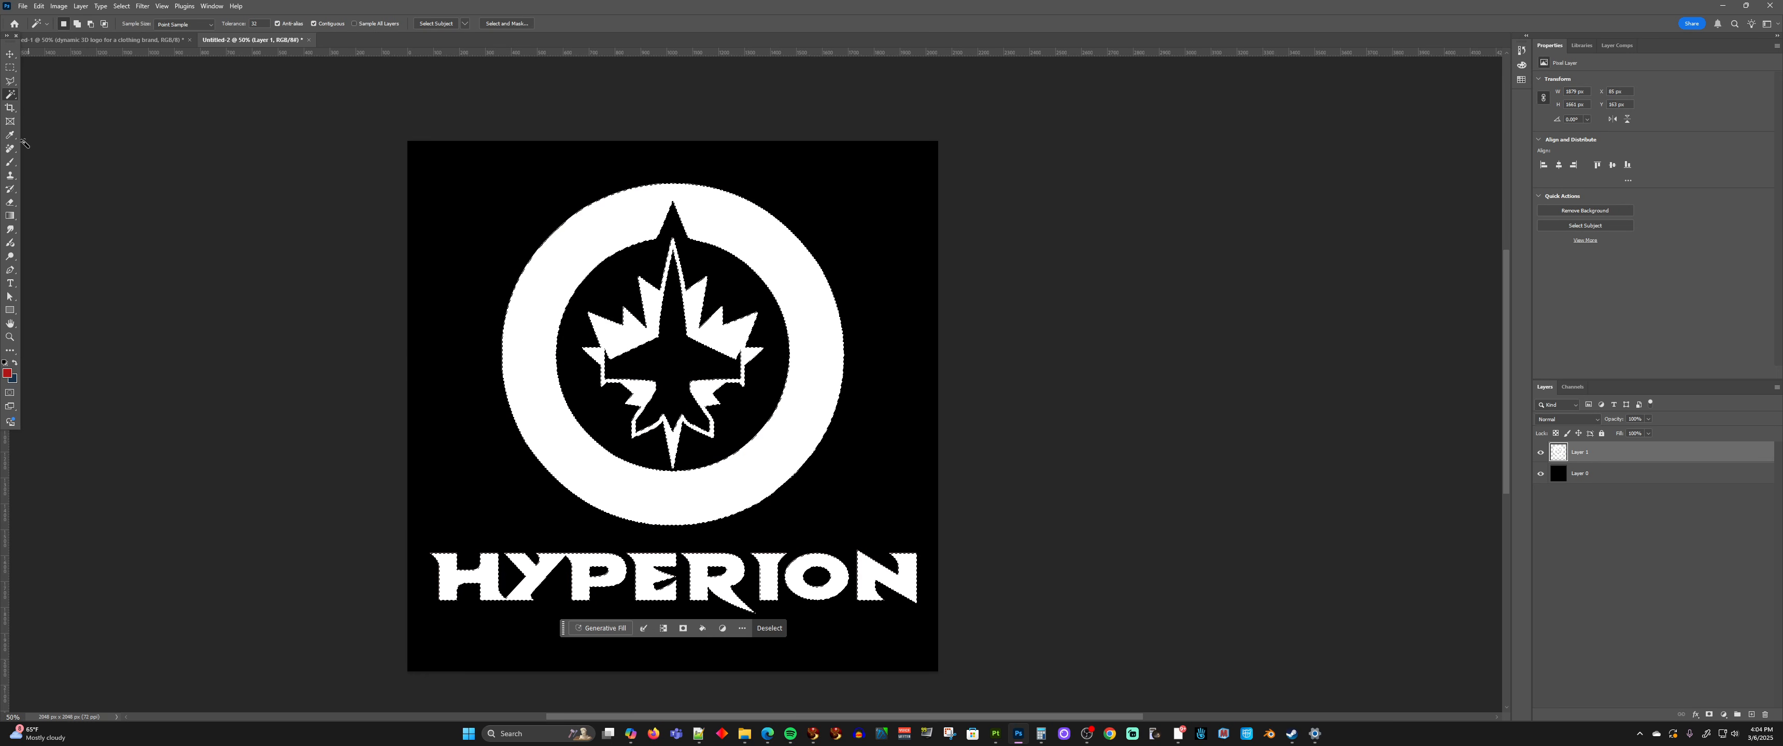
key("ctrl+d")
left_click(10, 54)
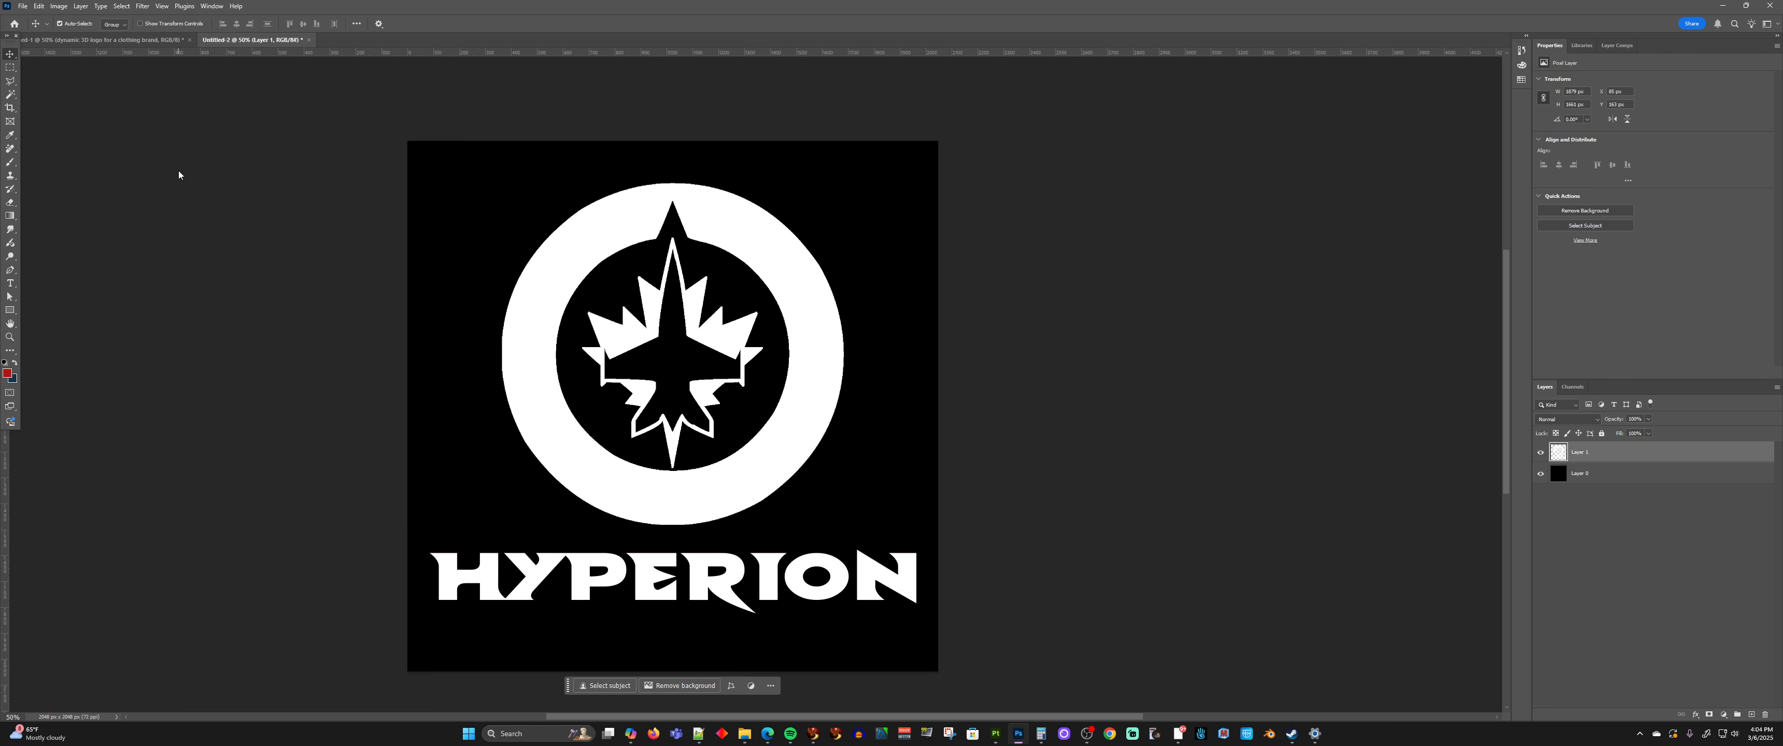
Save the white-on-black logo as a PNG named hyperion-Logo-Alpha in the Pictures folder
key("ctrl+shift+s")
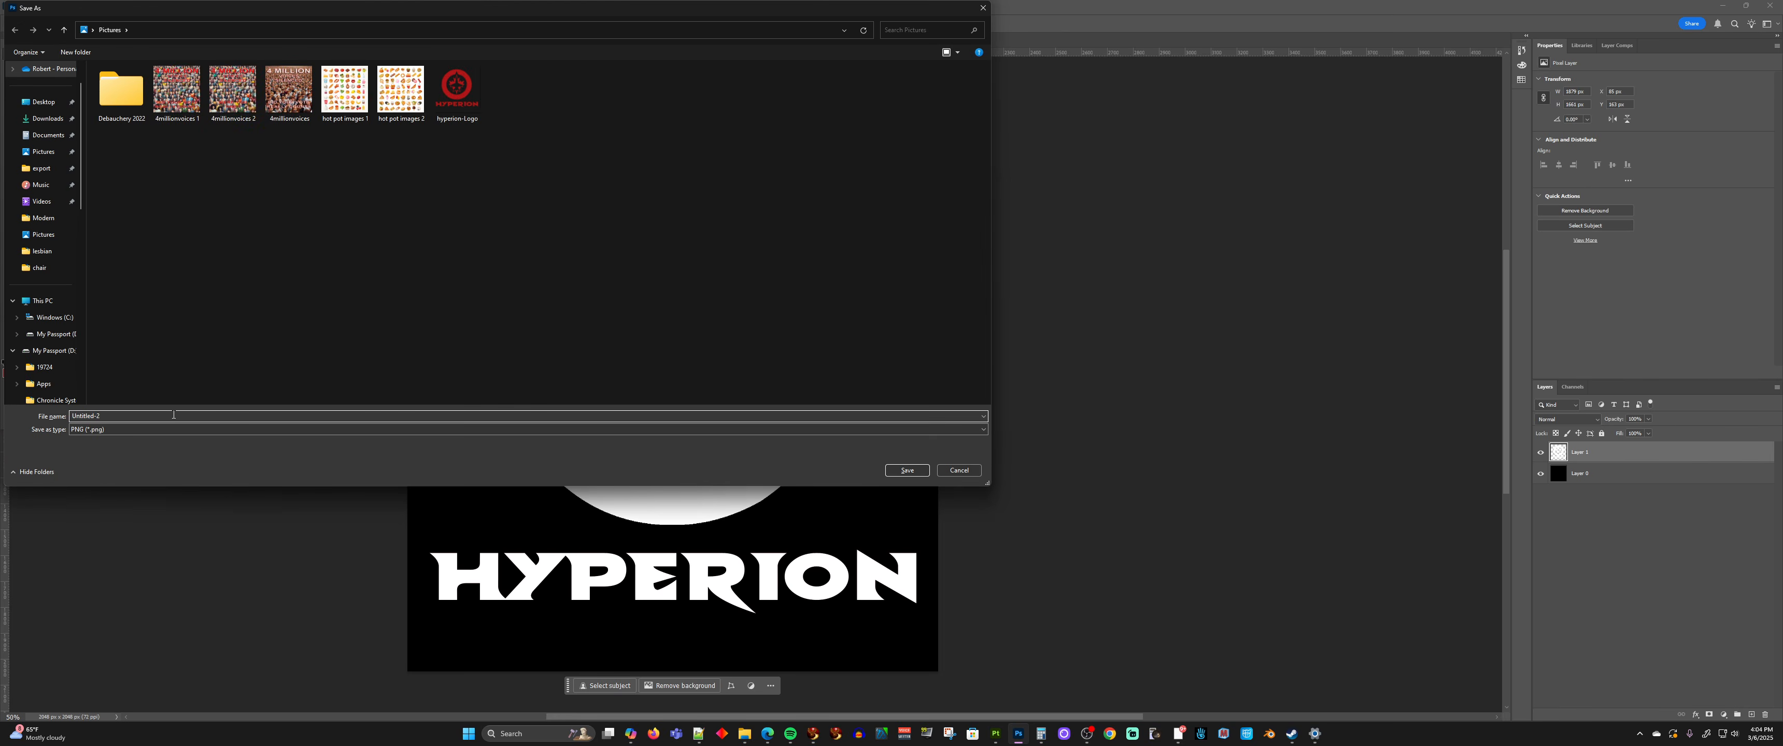
type("hyperion-L")
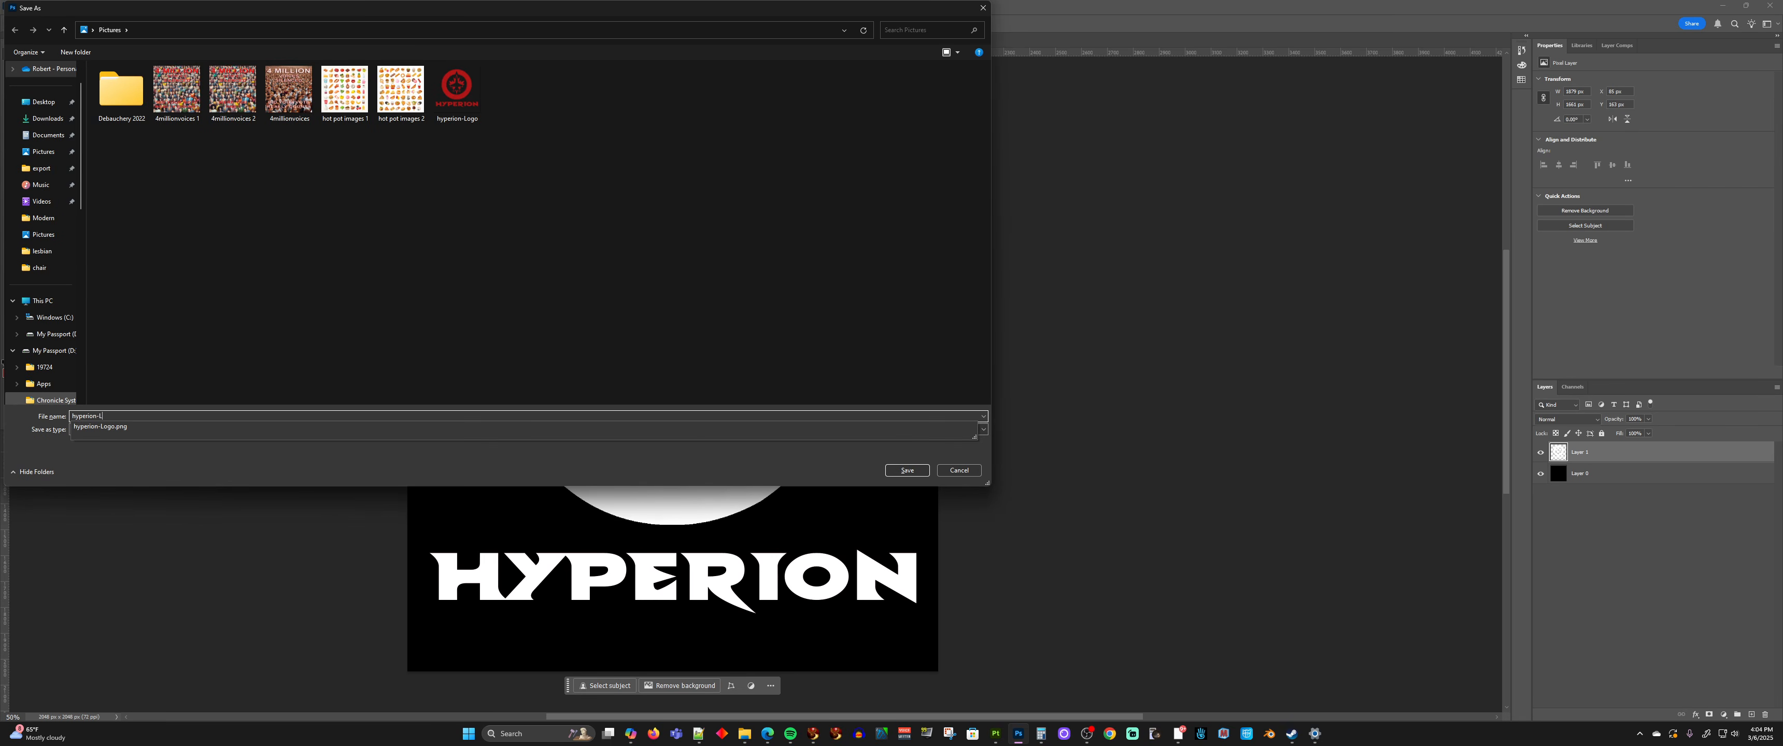
type("ogo-Alph")
key("Return")
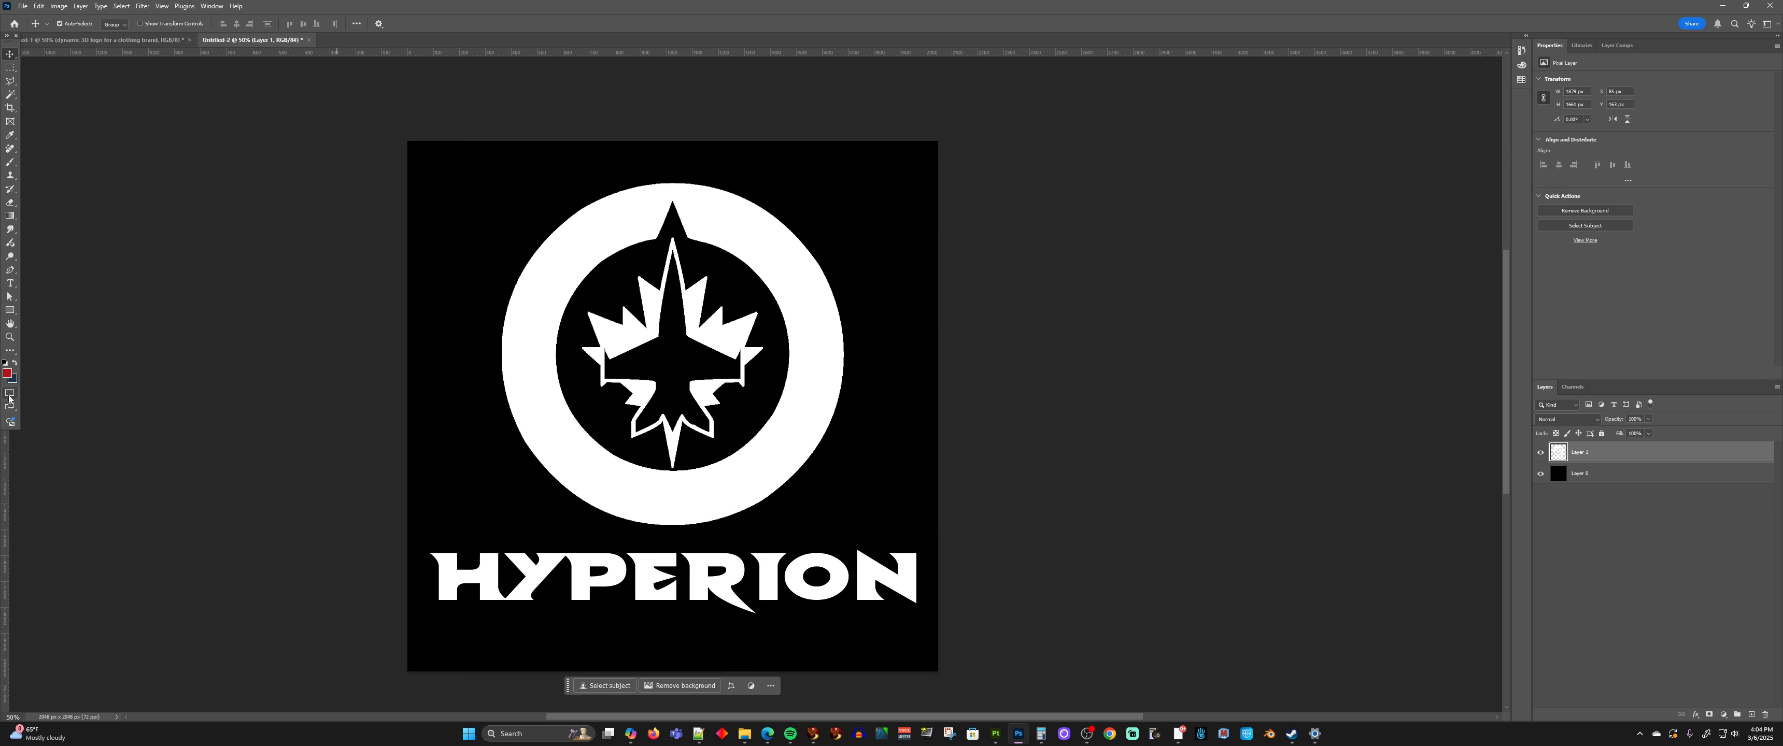
left_click(686, 185)
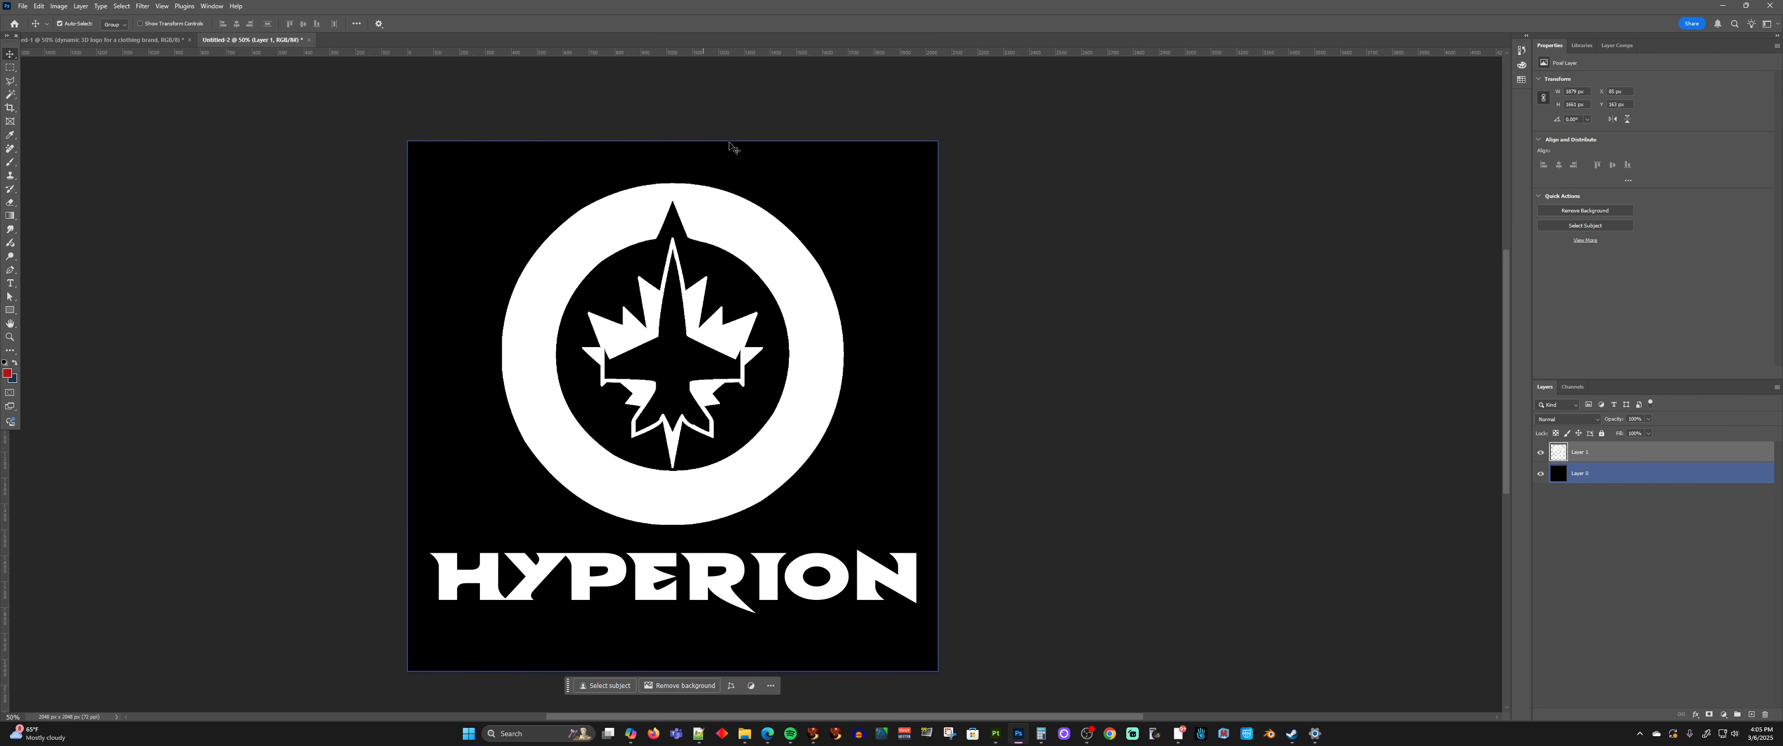
left_click(990, 375)
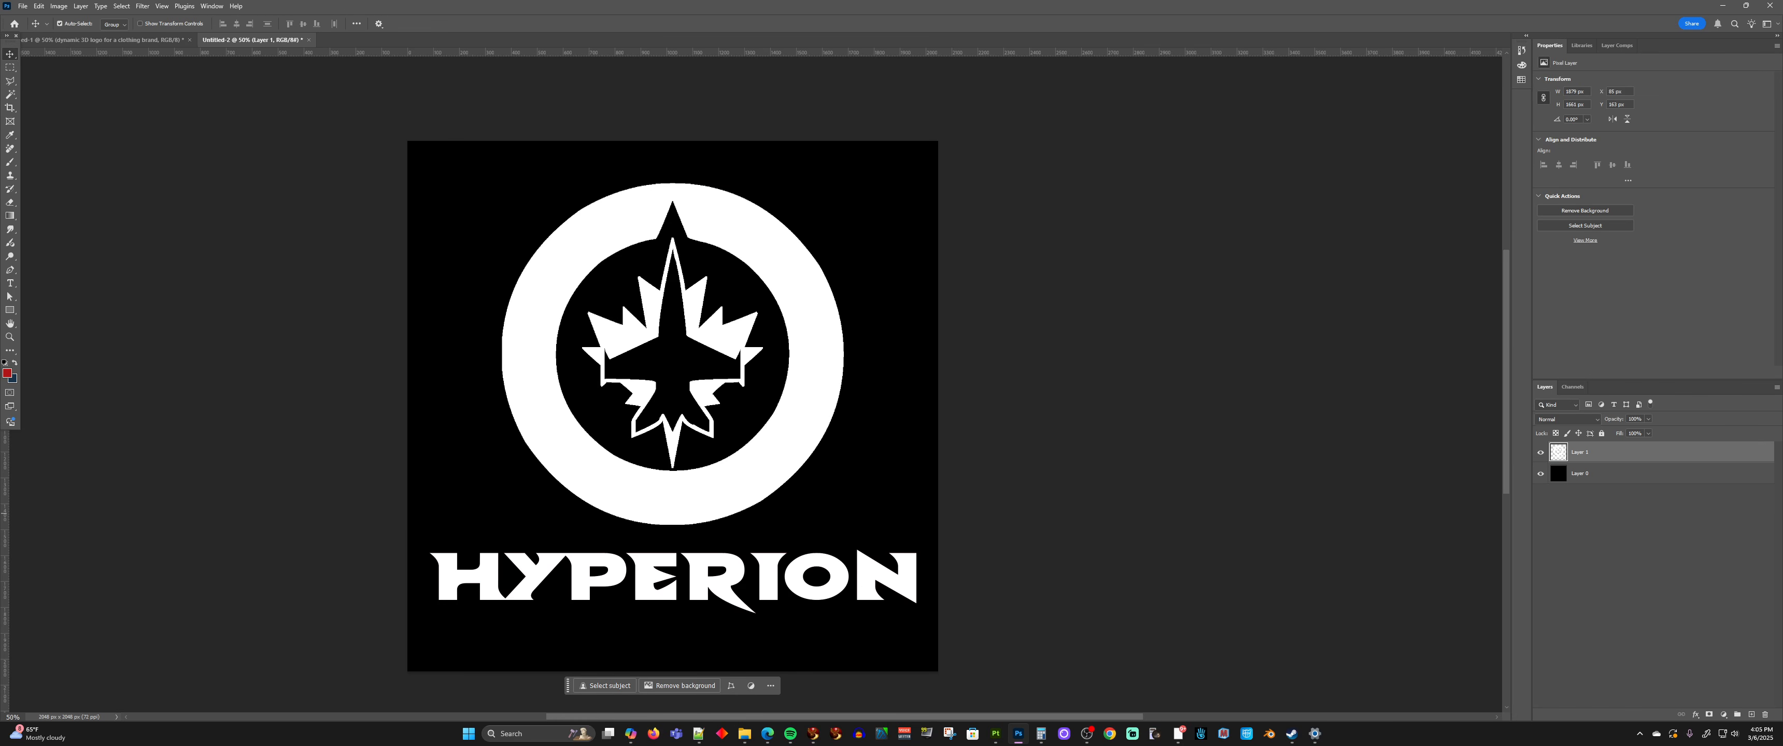
Switch to Substance 3D Painter and add hyperion-Logo and hyperion-Logo-Alpha from the Pictures folder as resources to import
left_click(996, 734)
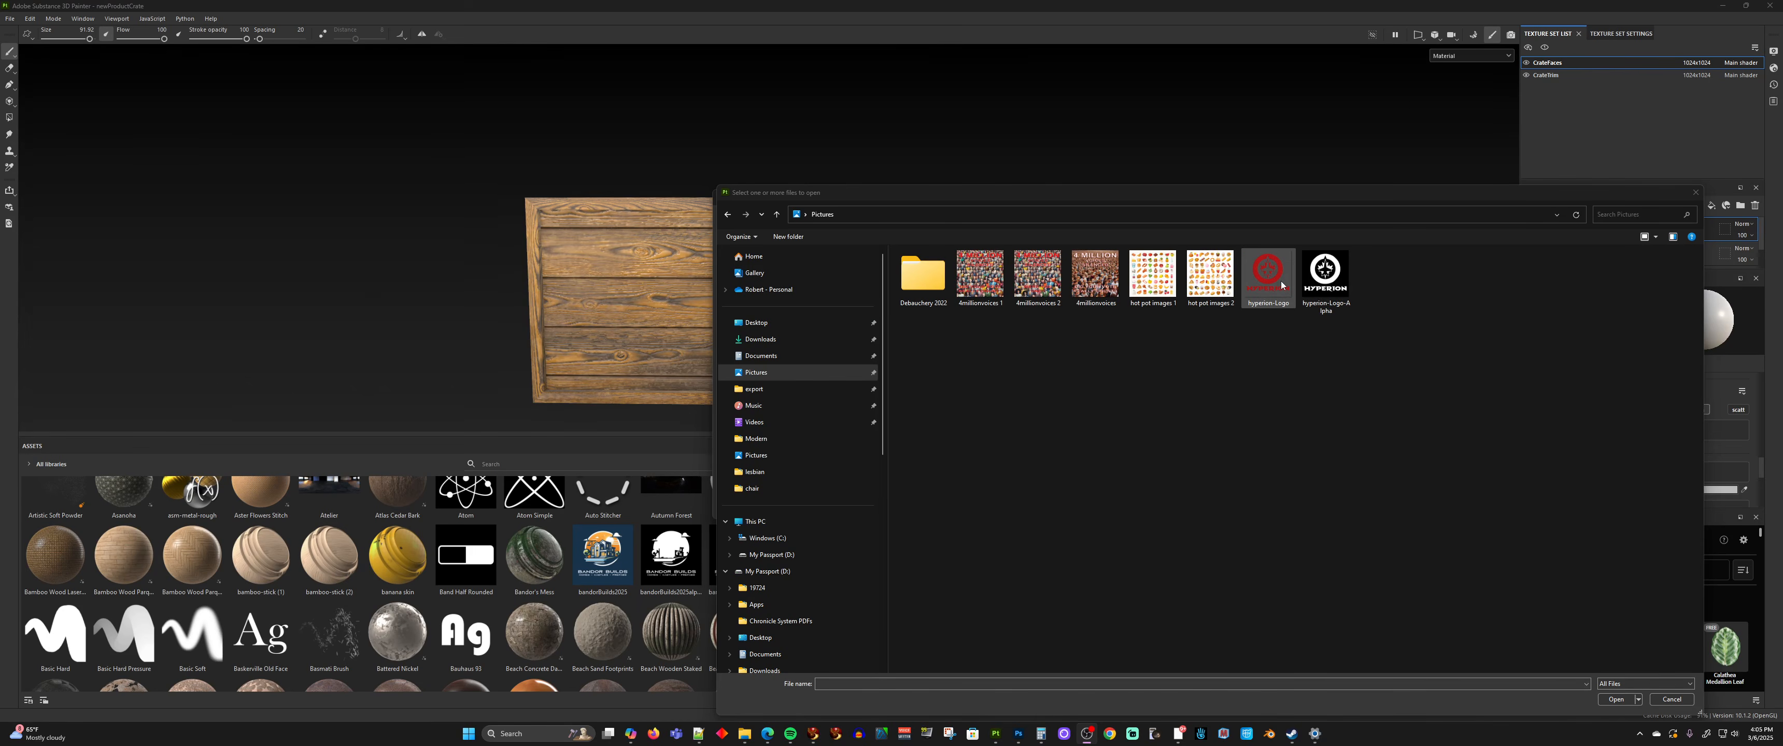
left_click(1281, 285)
left_click(1330, 281, "ctrl")
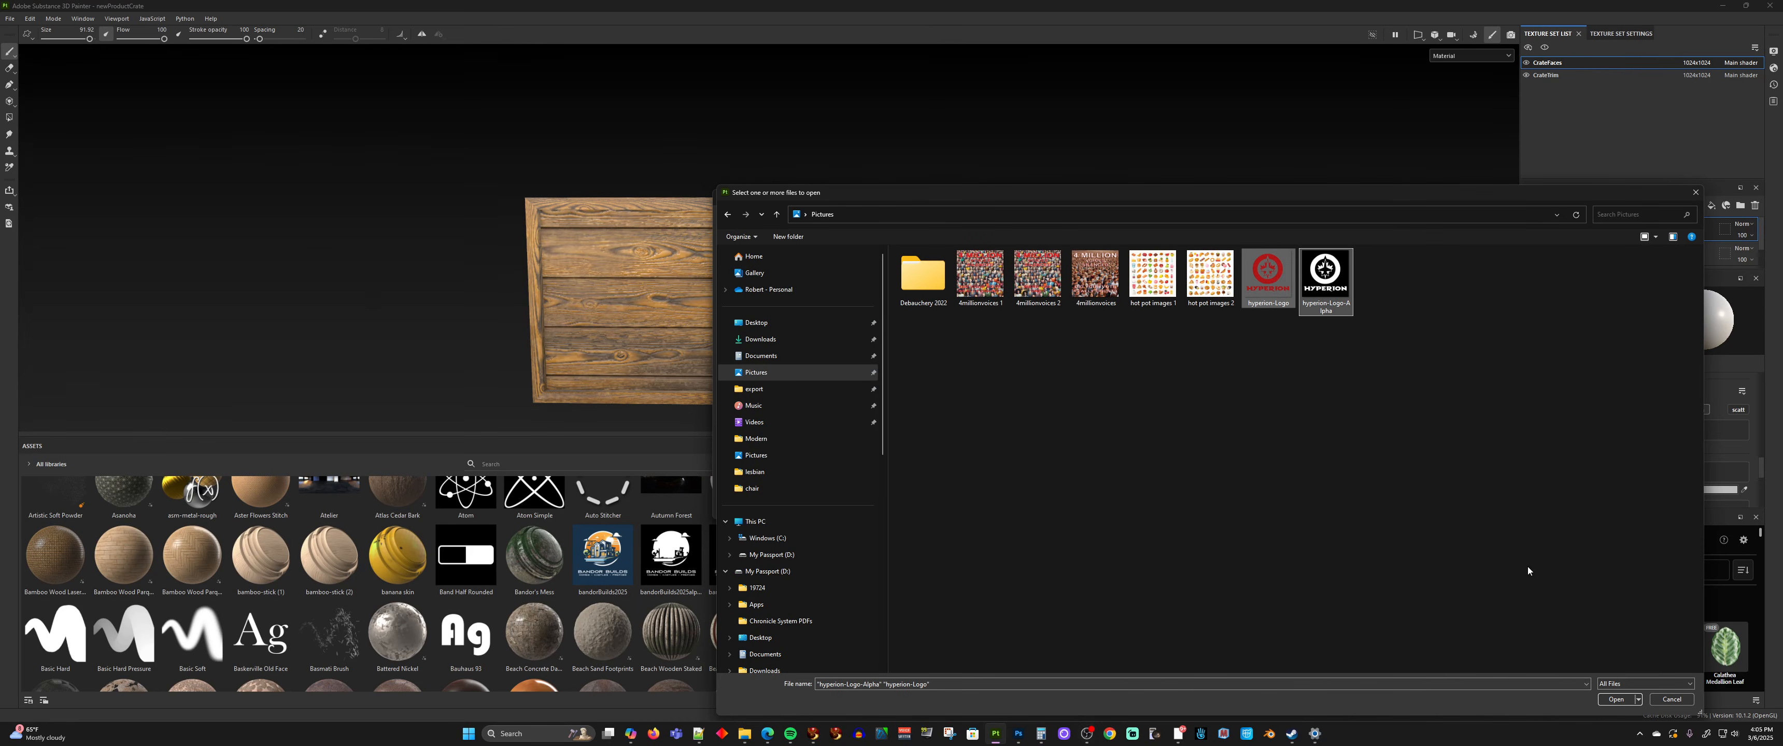
left_click(1616, 701)
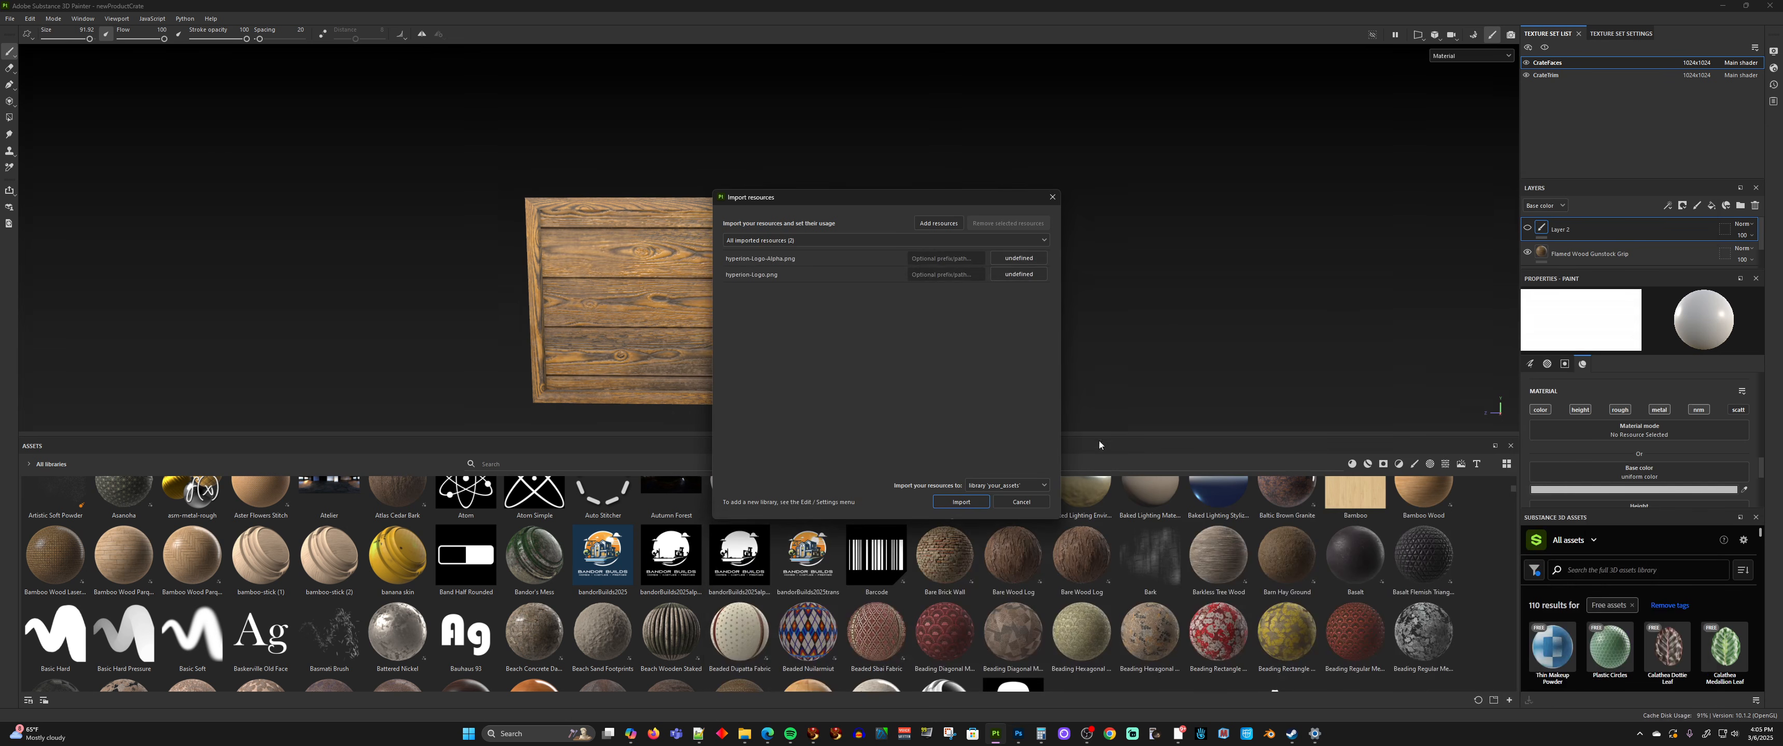
Set the usage of hyperion-Logo-Alpha.png to alpha and of hyperion-Logo.png to texture
left_click(1030, 263)
left_click(1049, 262)
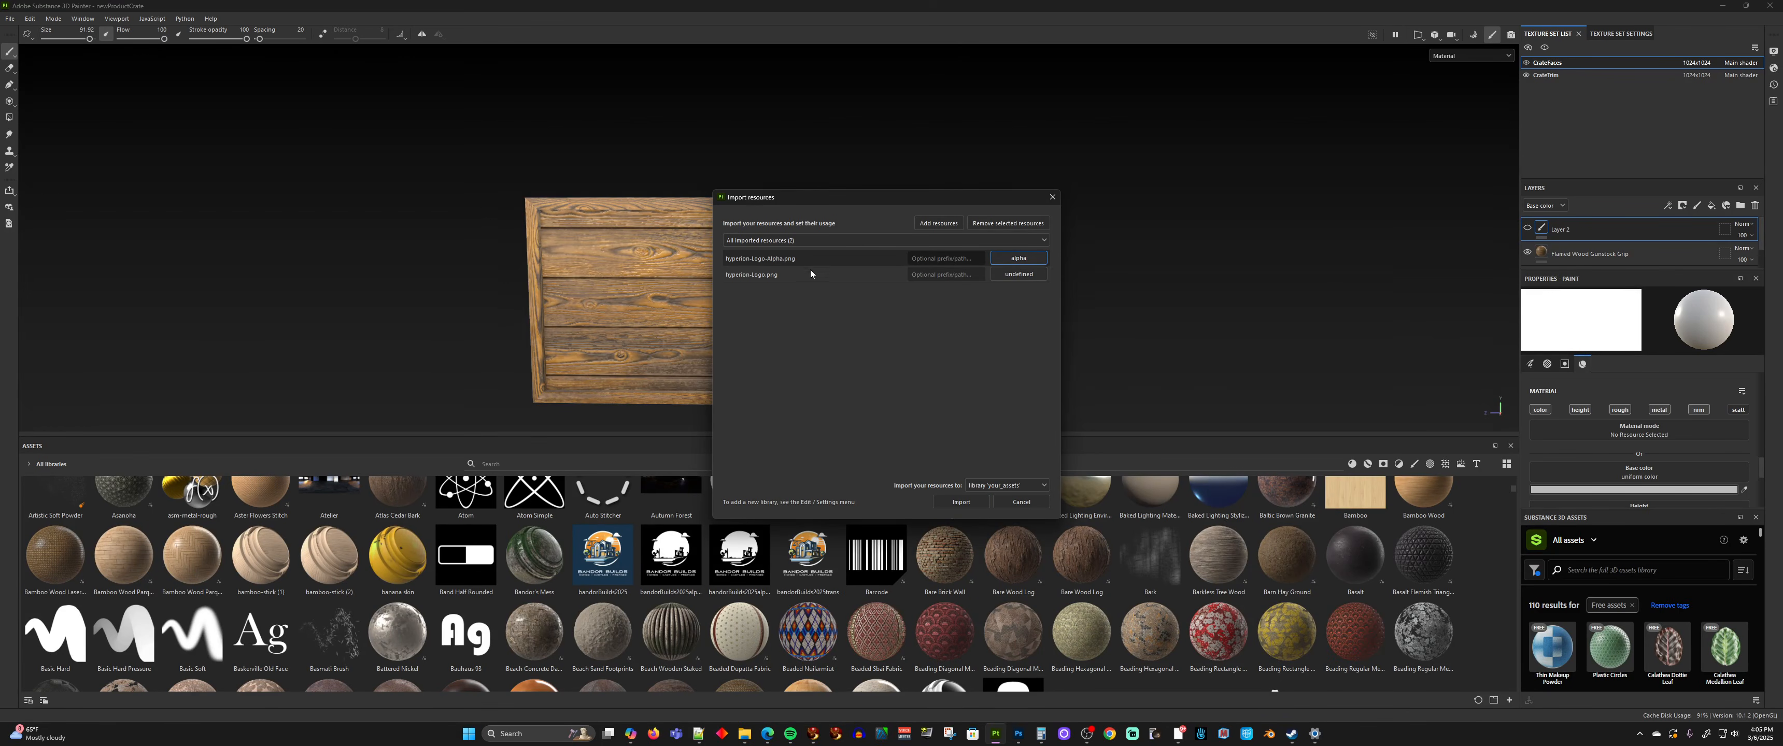
left_click(1017, 274)
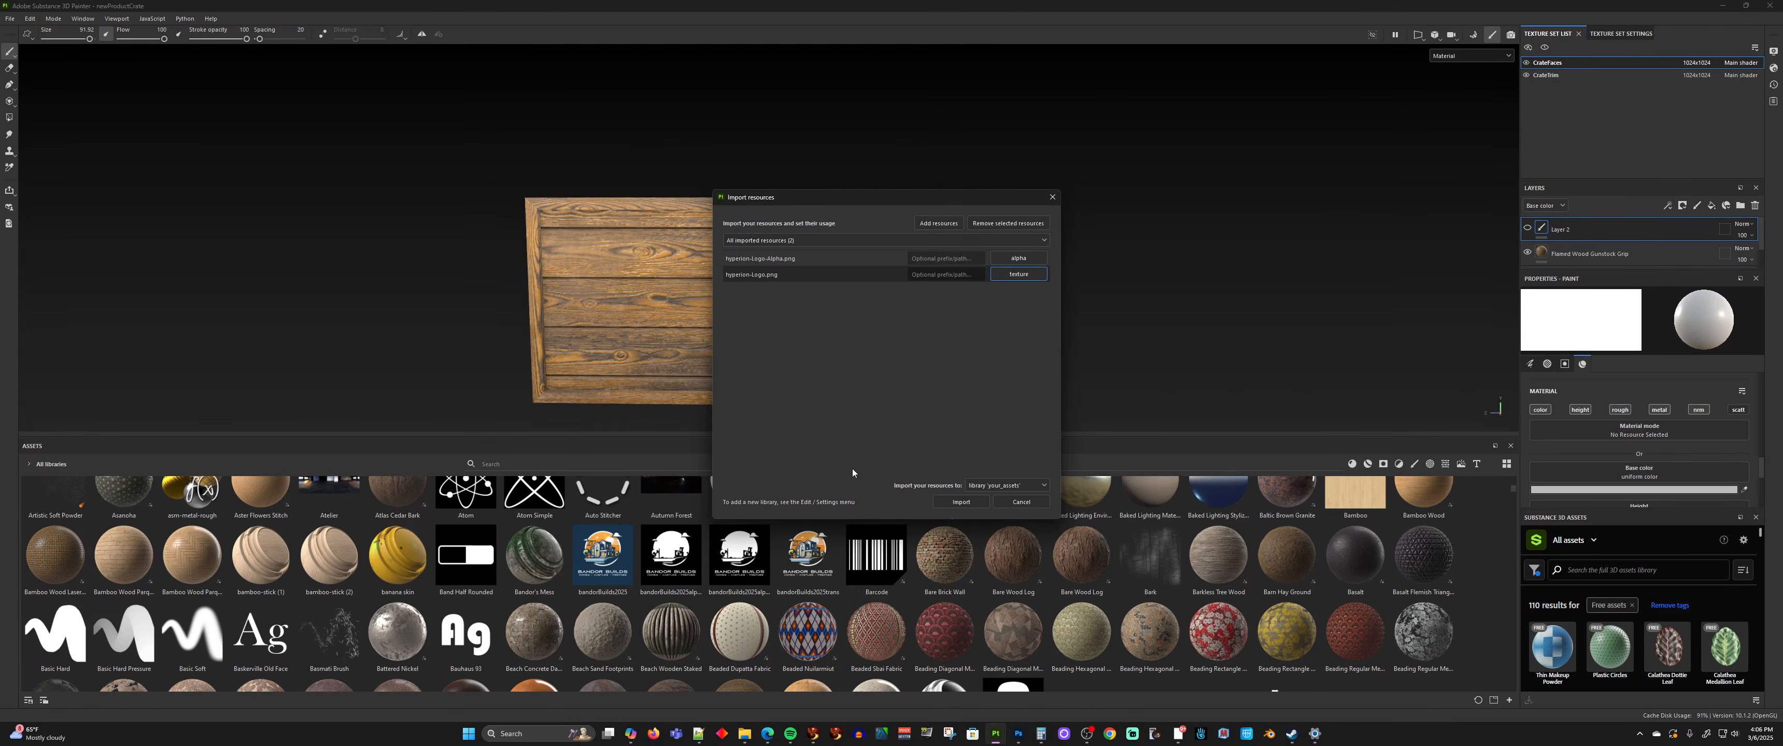
Set the import destination to the current session and import both logo resources
left_click(988, 486)
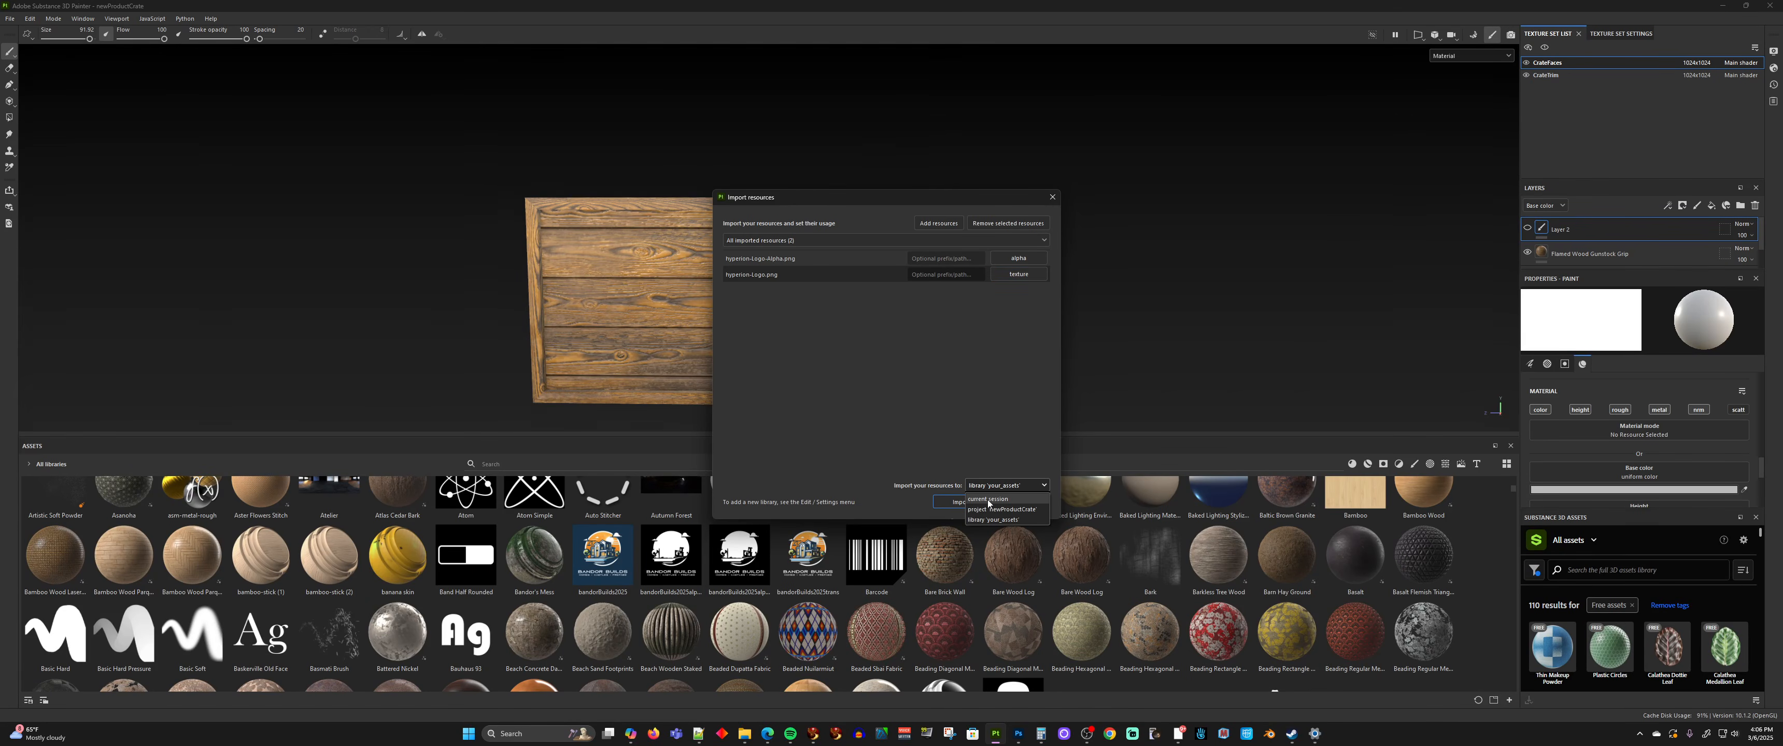
left_click(988, 503)
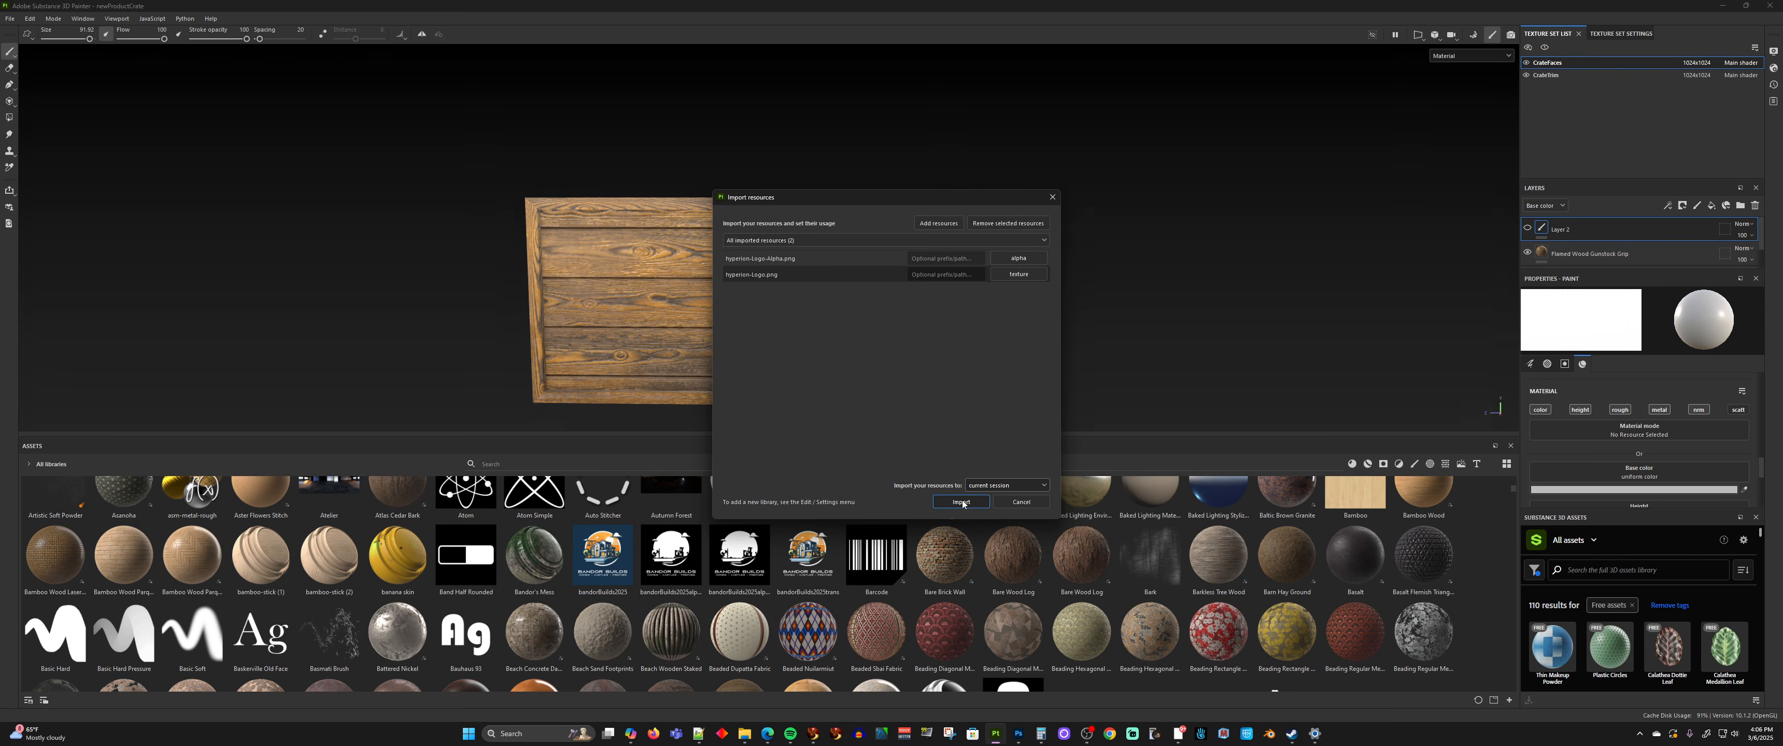
left_click(1001, 485)
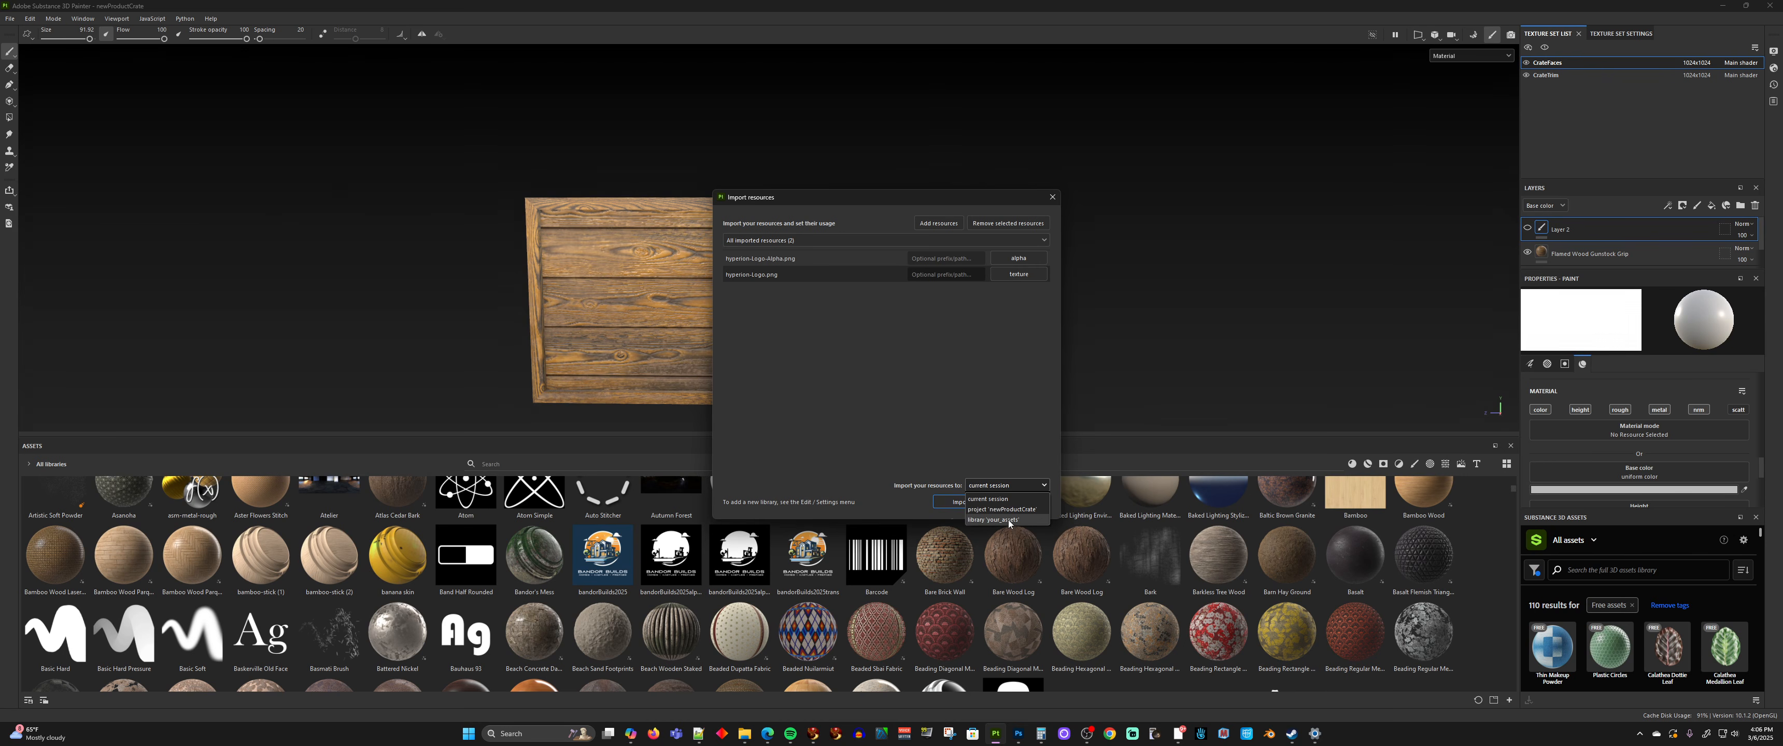
left_click(987, 500)
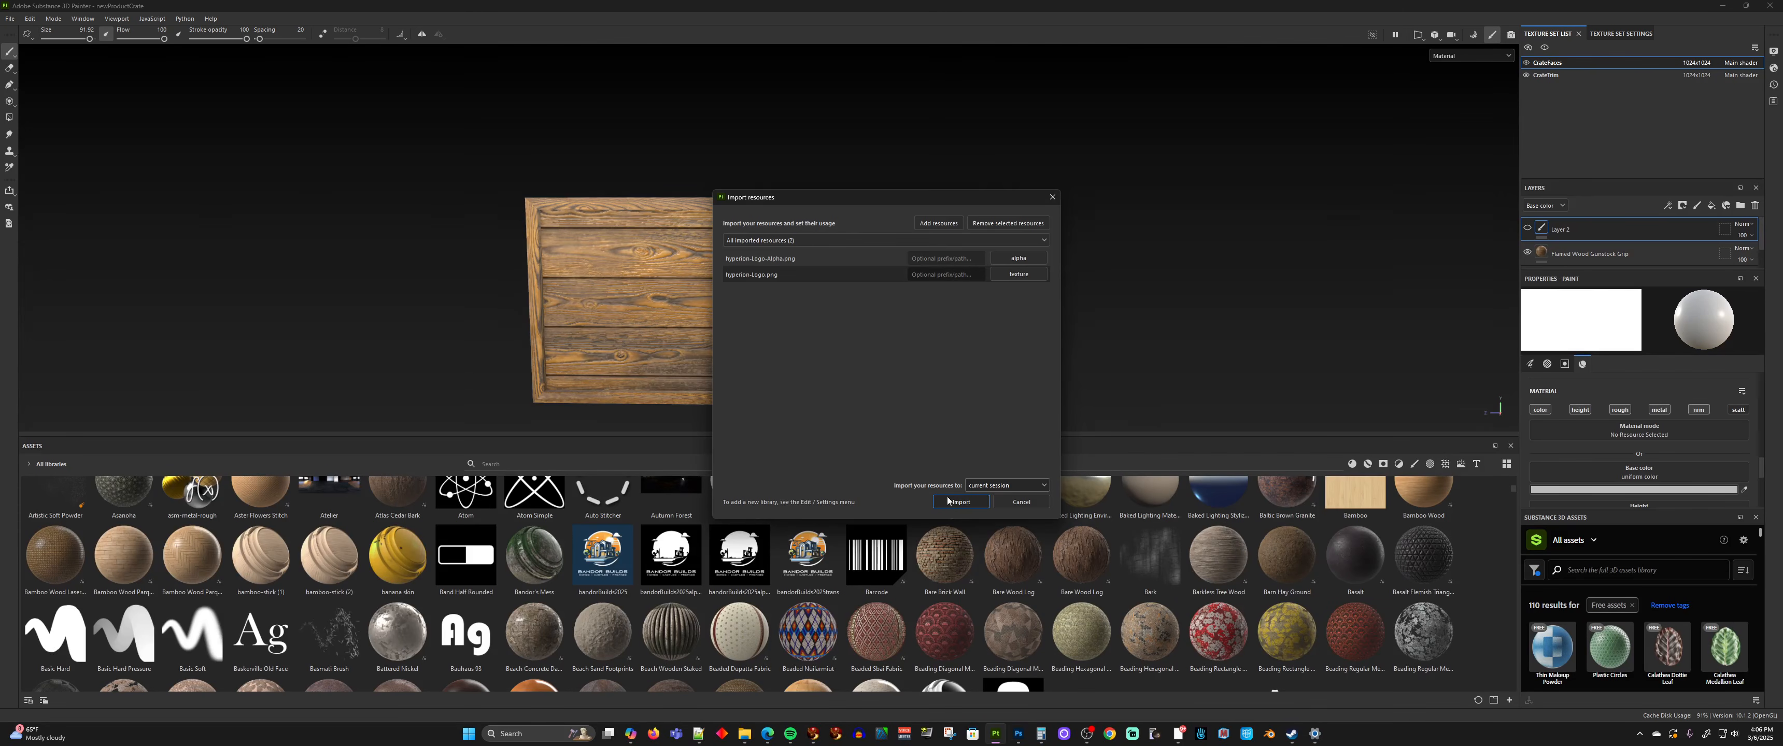
left_click(951, 503)
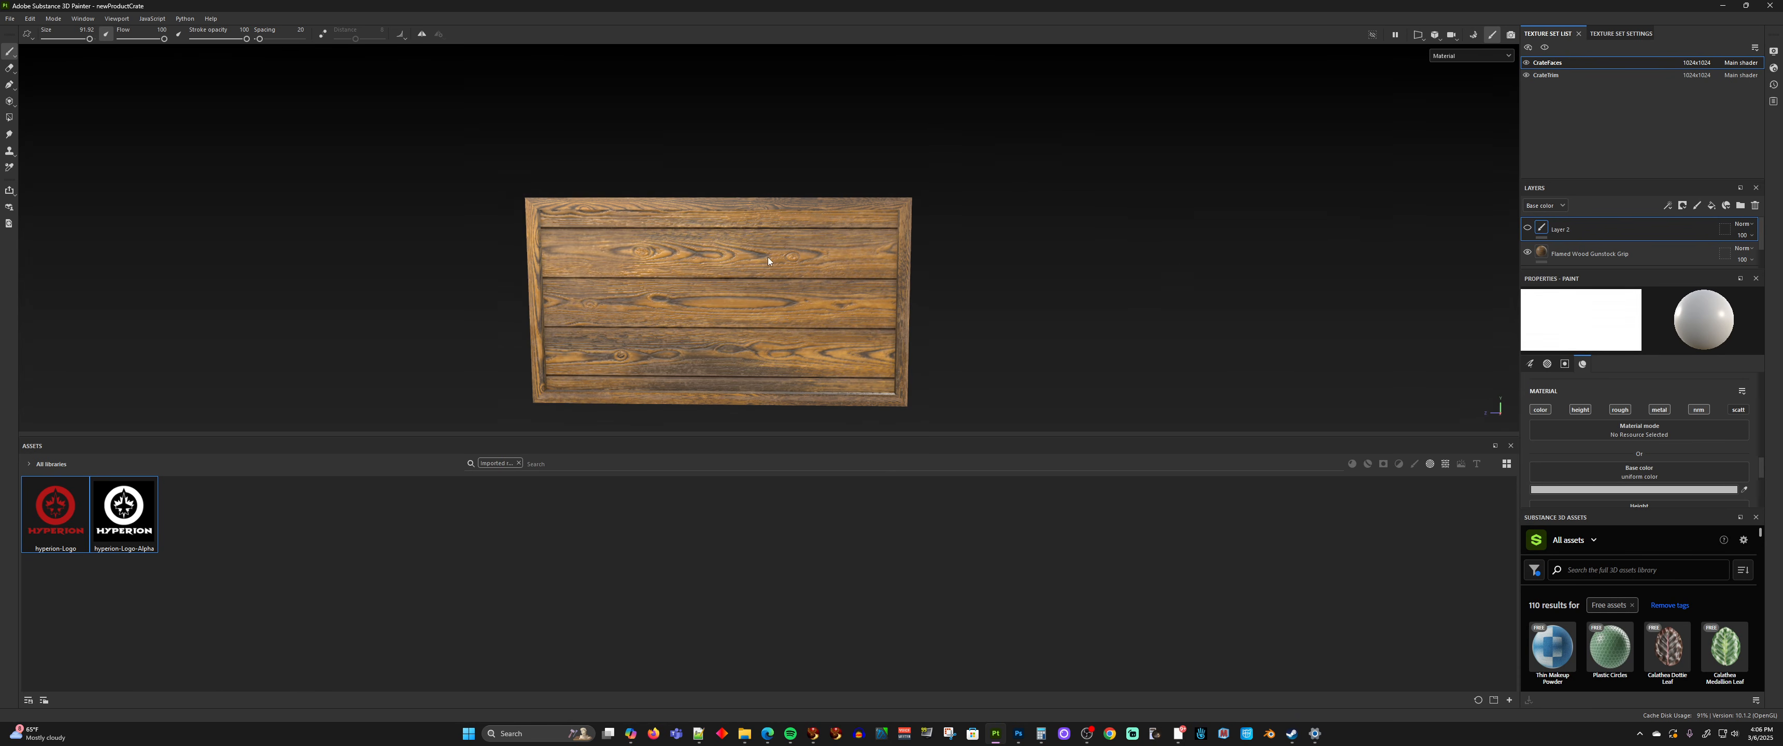
Toggle the visibility of the trim and faces texture sets and the wood layer to examine which crate parts each covers
left_click_drag(882, 252, 848, 311, "alt")
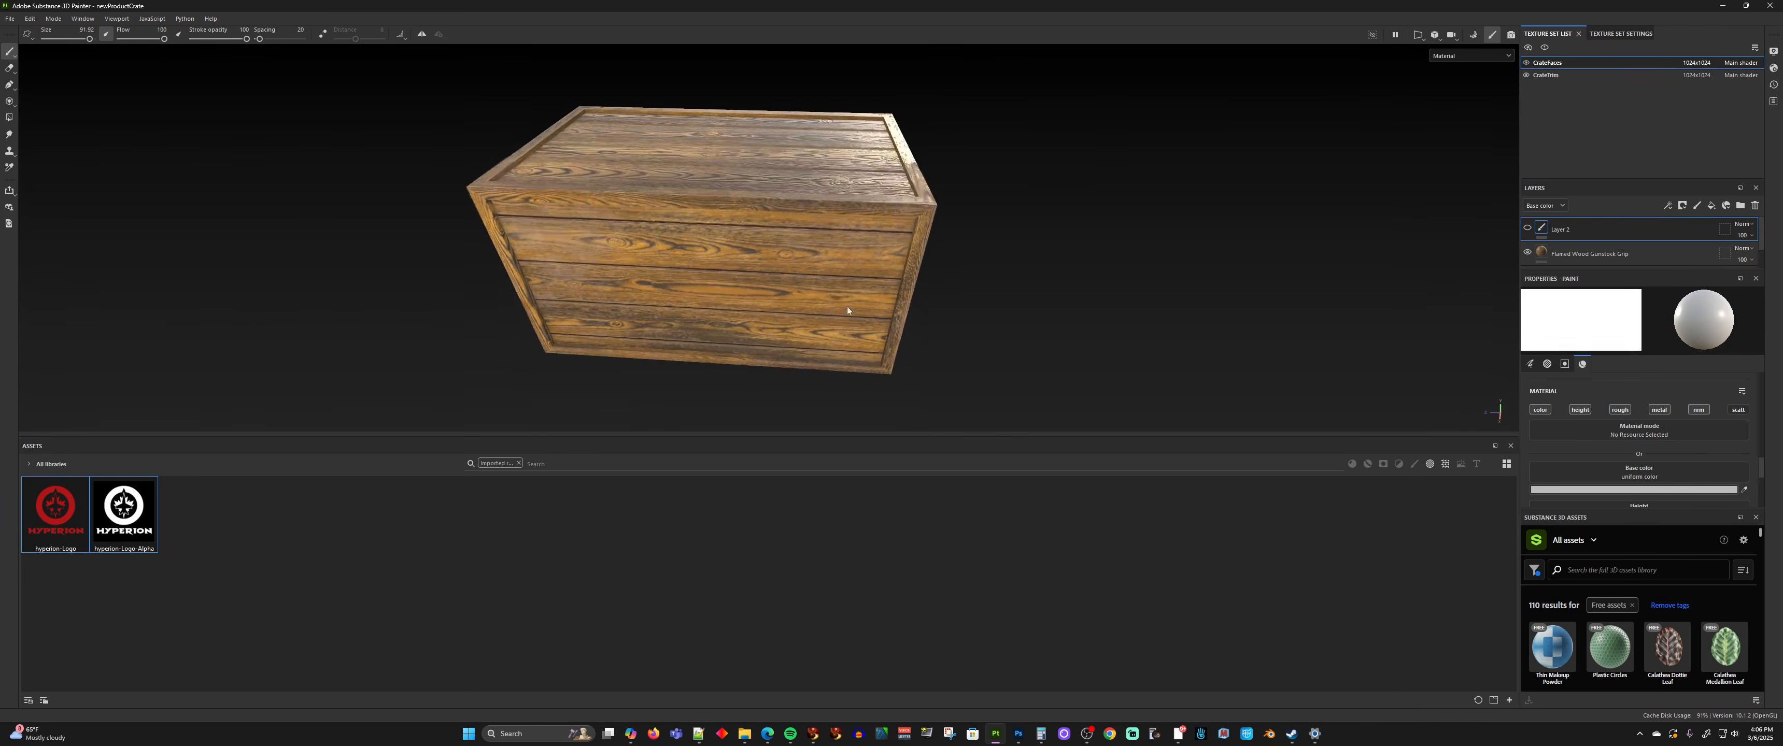
left_click(1527, 76)
left_click(1527, 76)
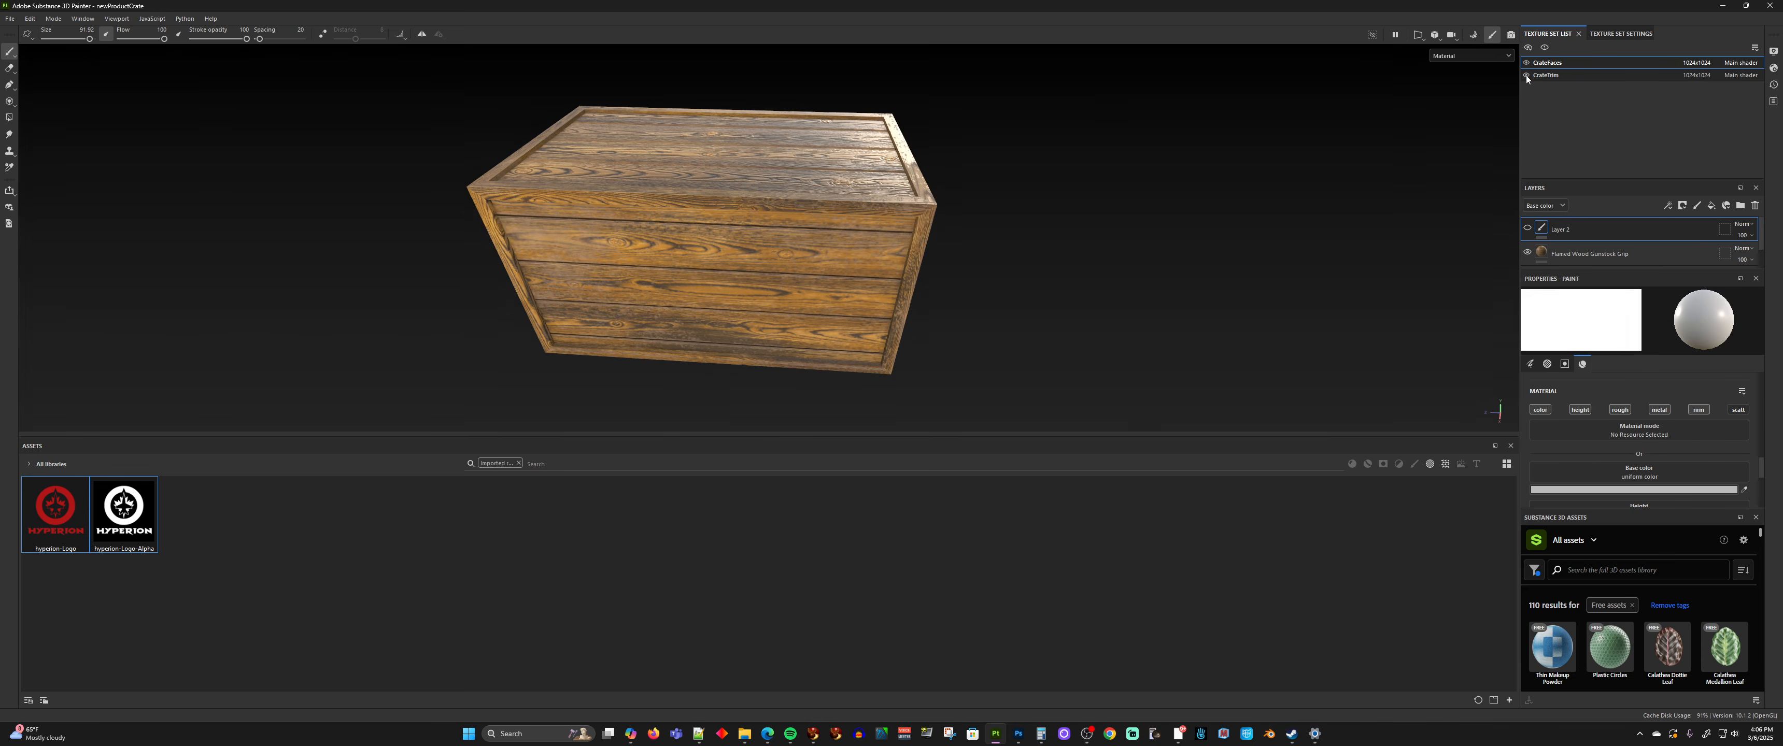
left_click(1526, 76)
left_click(1526, 76)
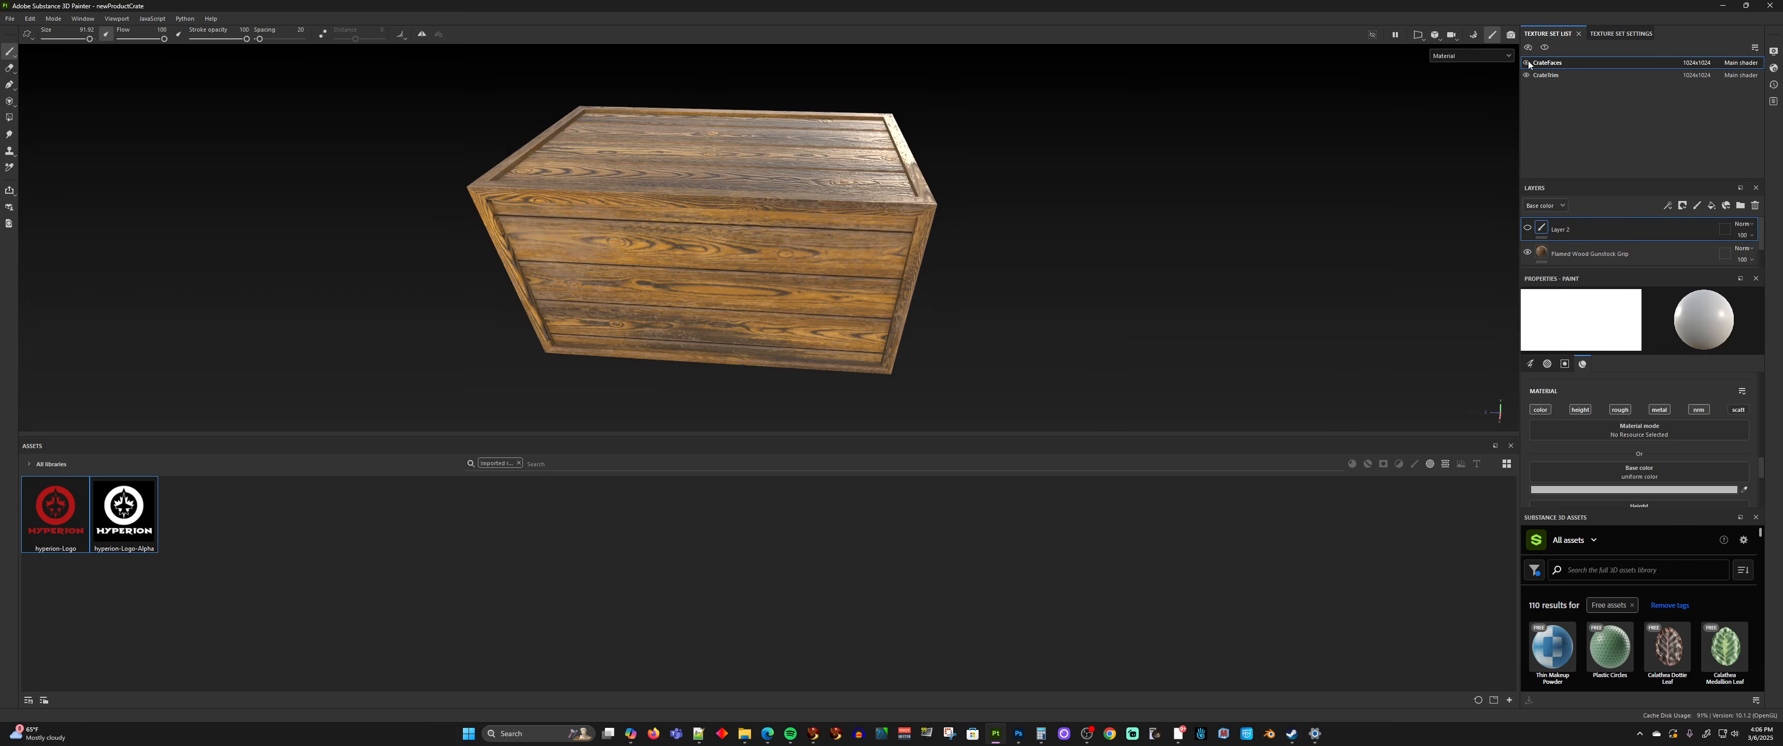
left_click(1527, 63)
left_click(1527, 63)
left_click(1527, 63)
left_click(1527, 63)
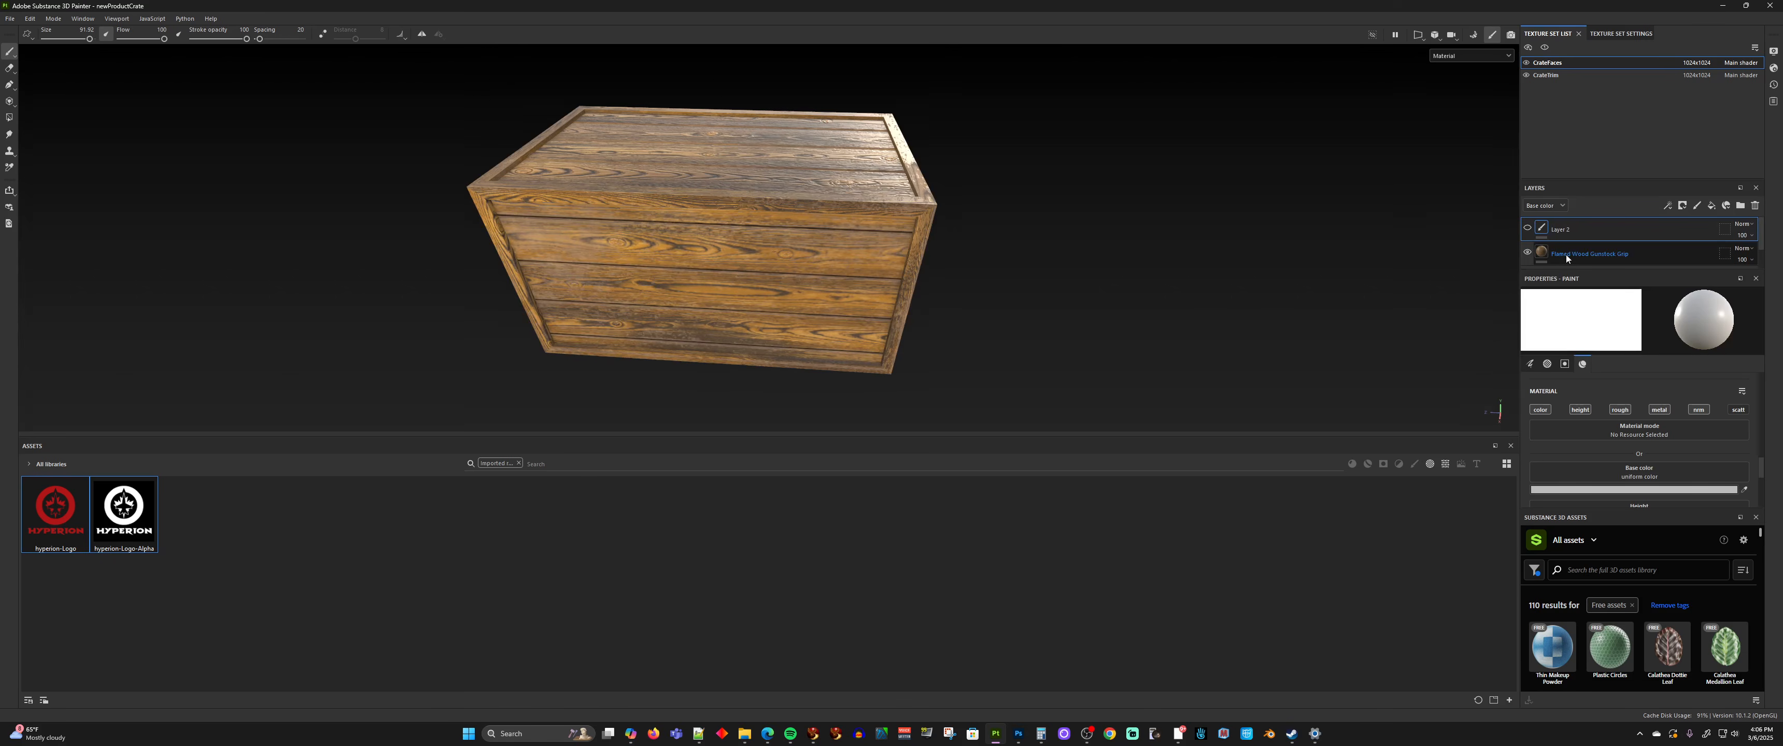
left_click(1528, 253)
left_click(1527, 253)
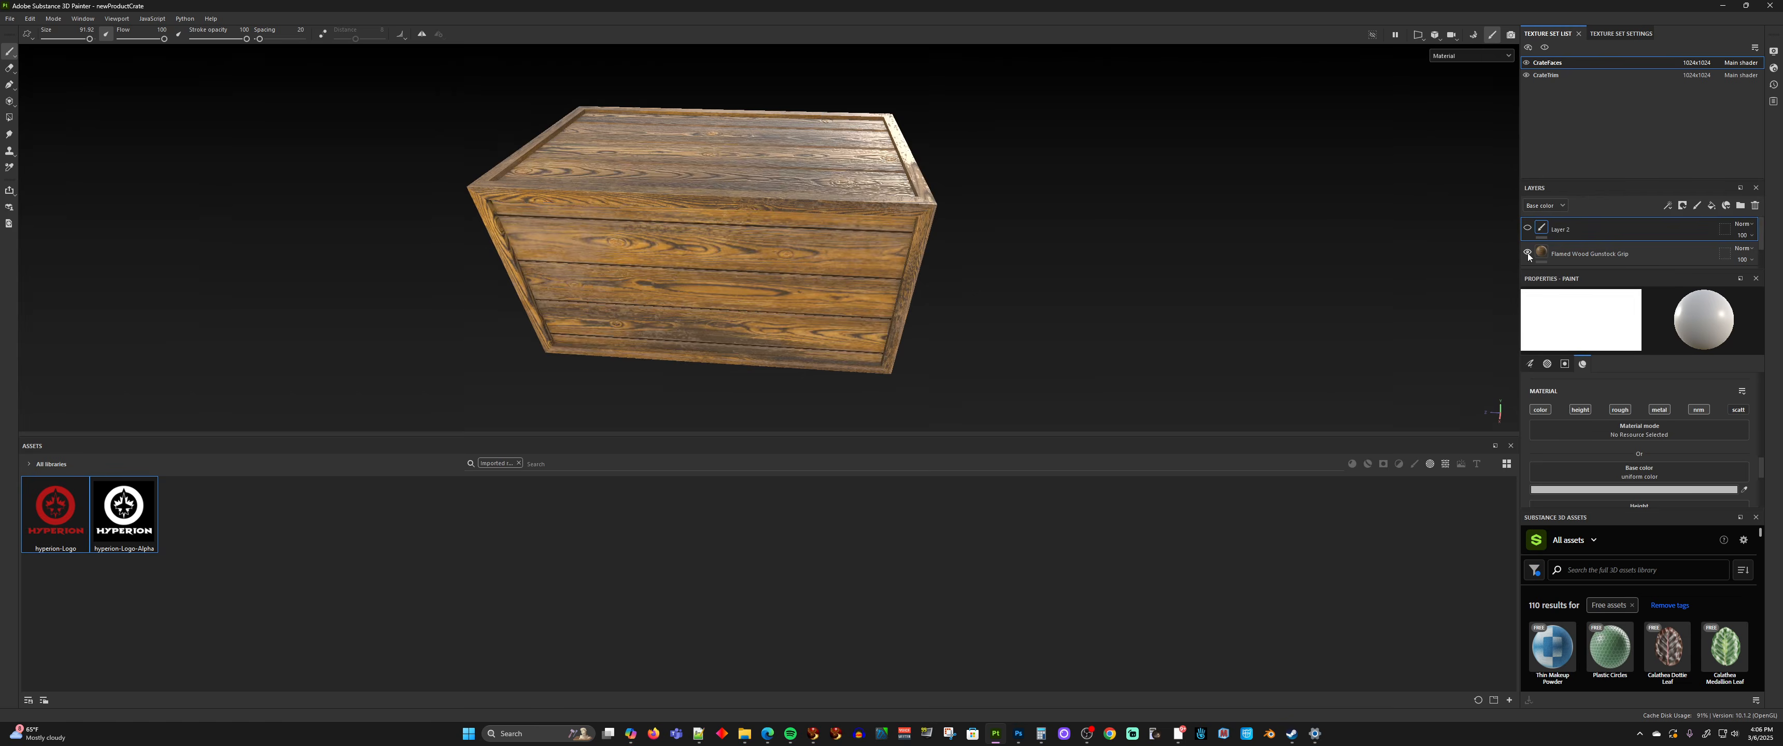
left_click(1527, 253)
left_click(1527, 253)
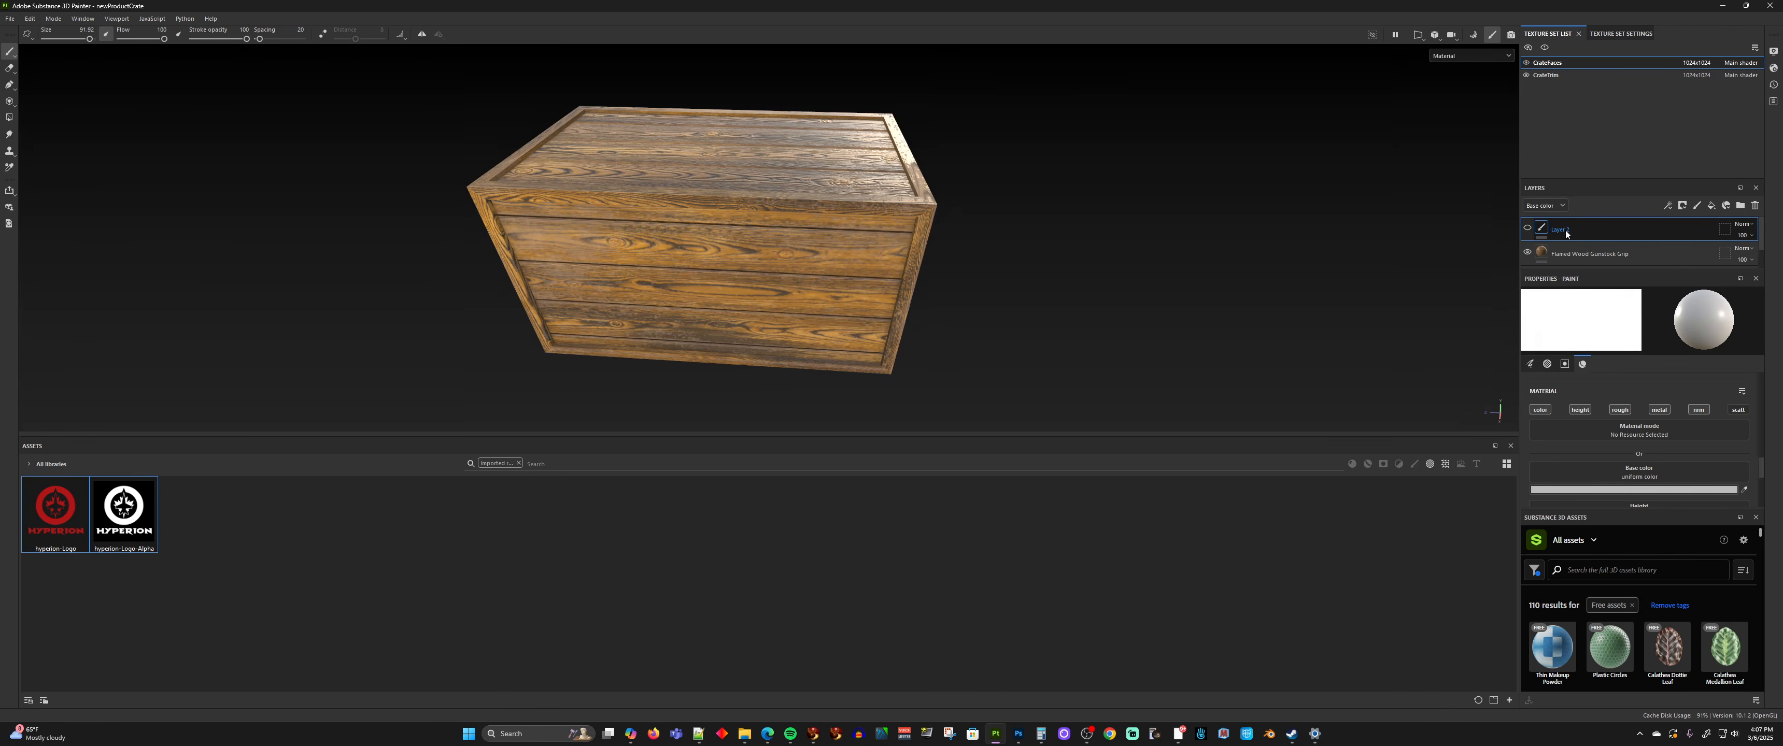
Replace the hidden paint layer above the wood with a new paint layer and assign hyperion-Logo as the brush's base color
left_click(1757, 206)
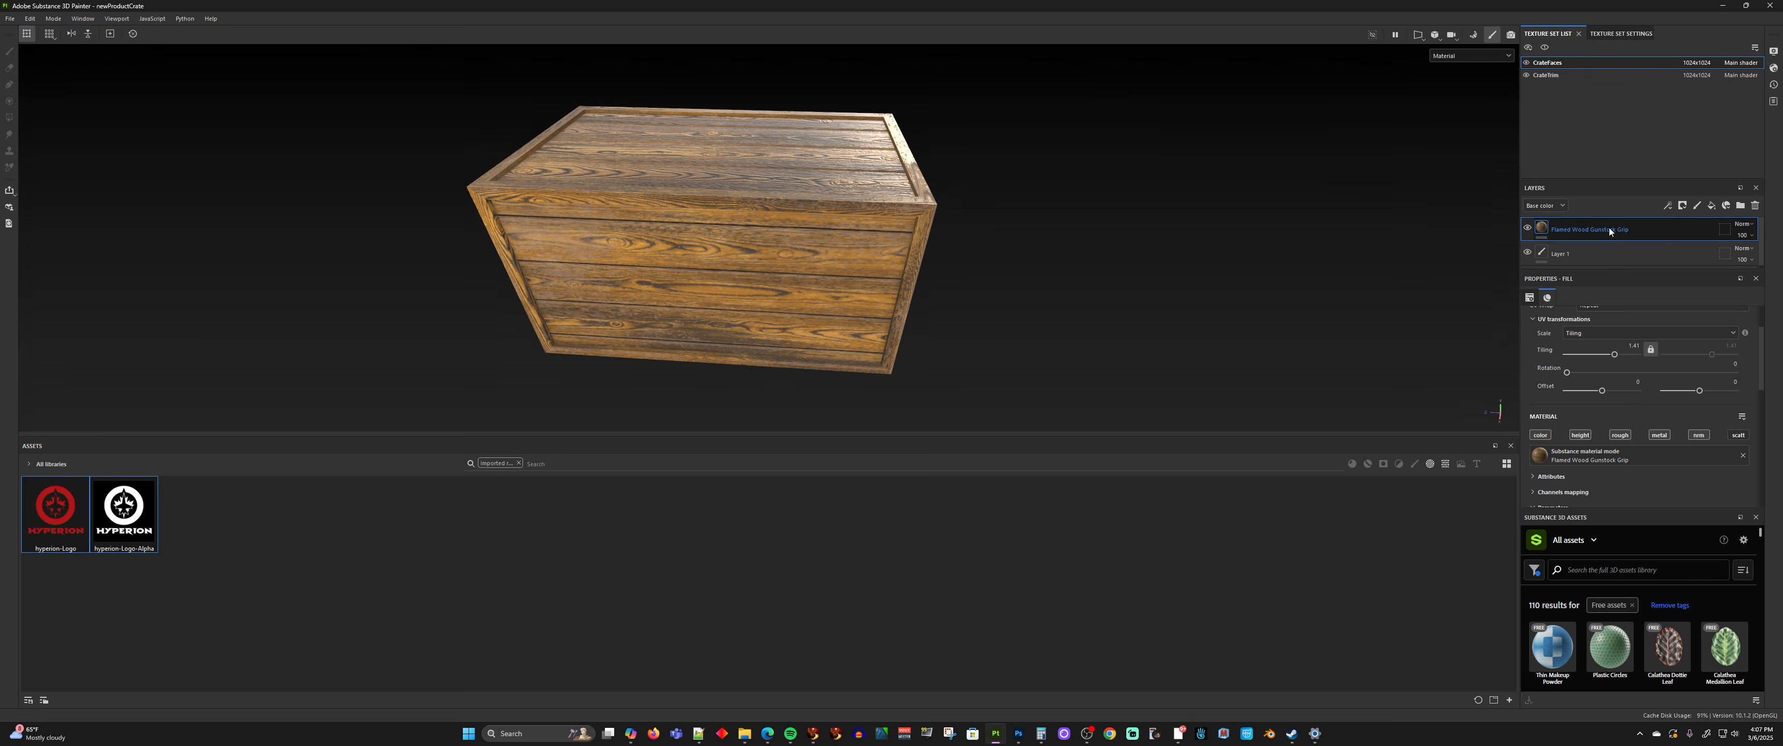
left_click(1699, 206)
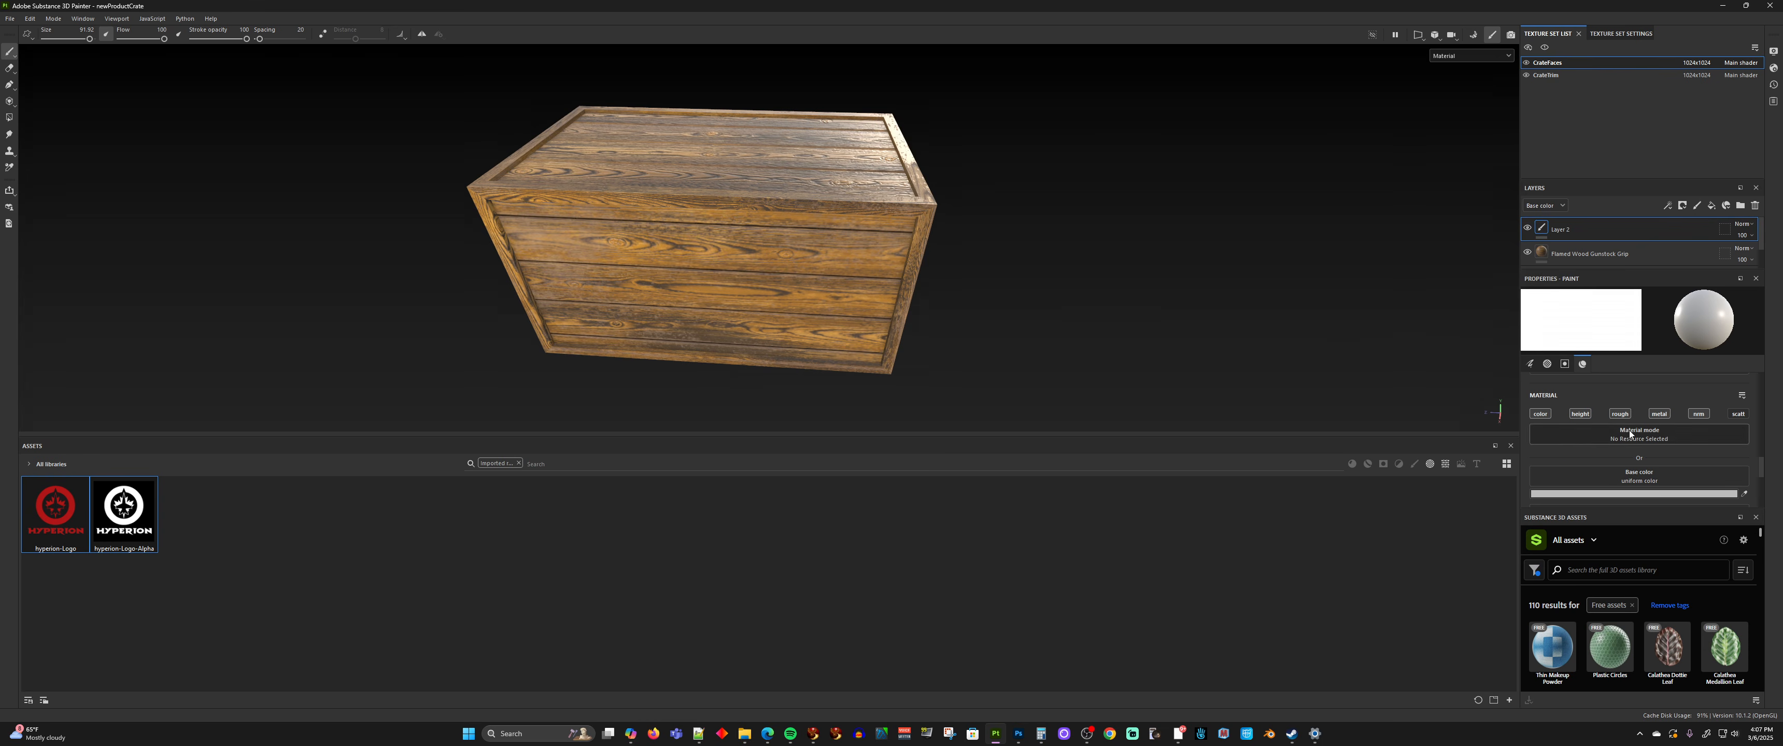
scroll(1629, 434, "down", 3)
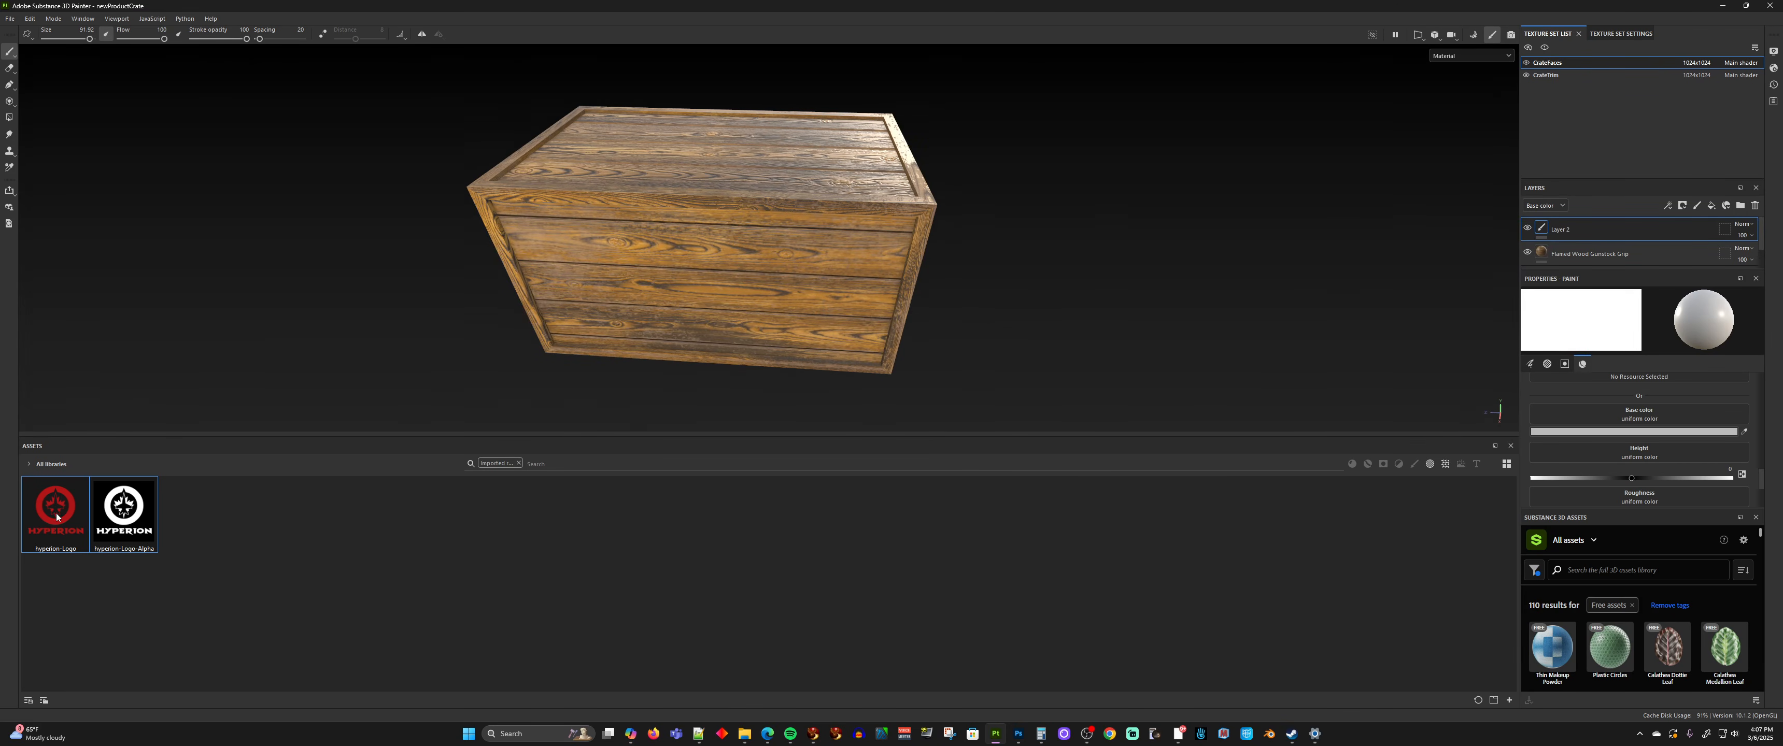
left_click_drag(58, 515, 1629, 413)
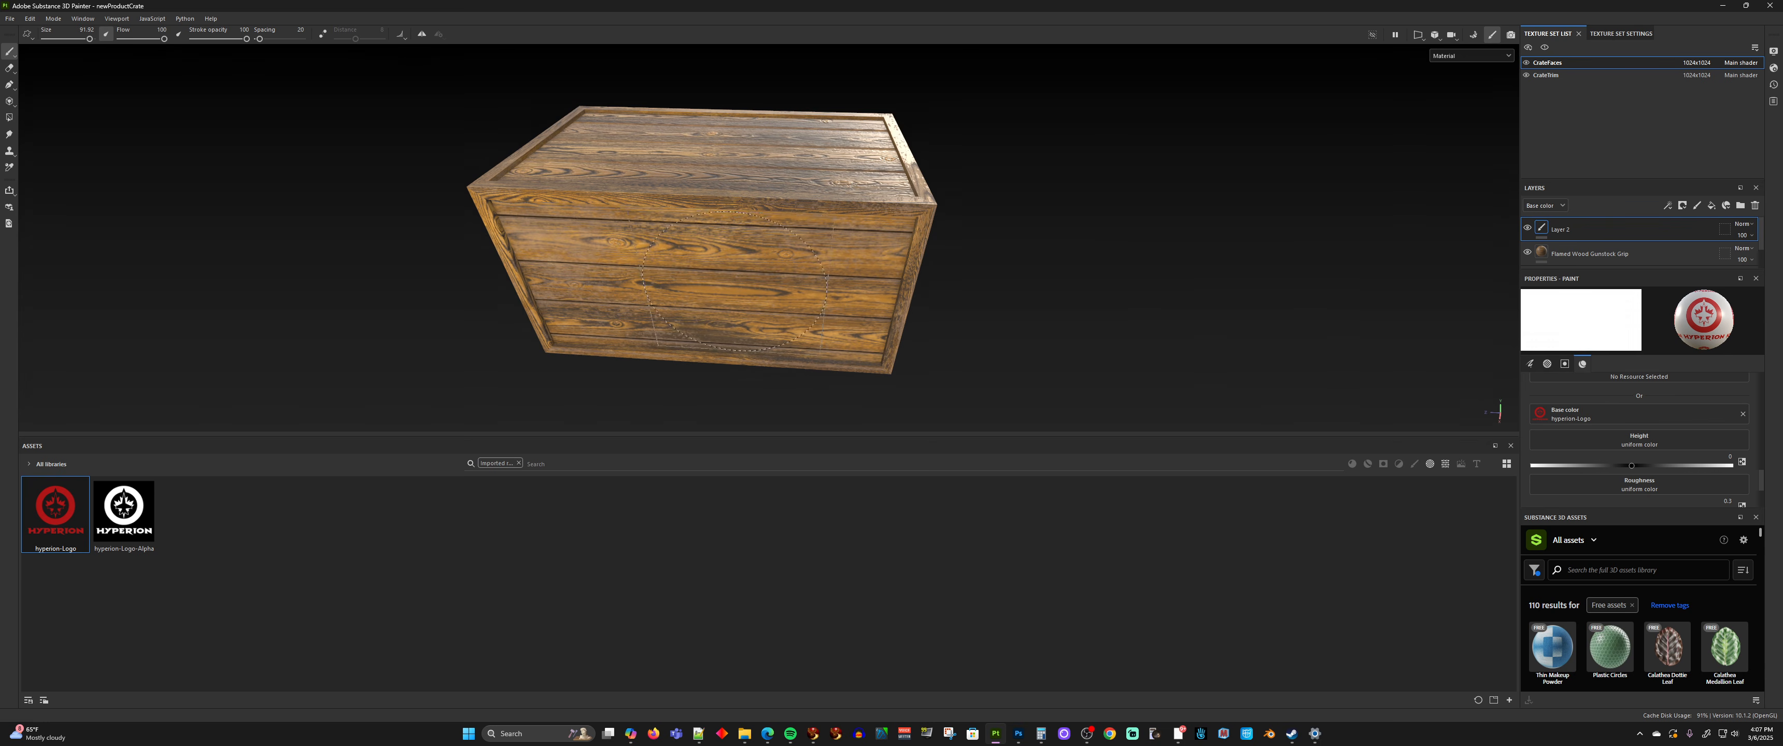
Assign hyperion-Logo-Alpha as the paint brush's alpha
scroll(1620, 429, "down", 5)
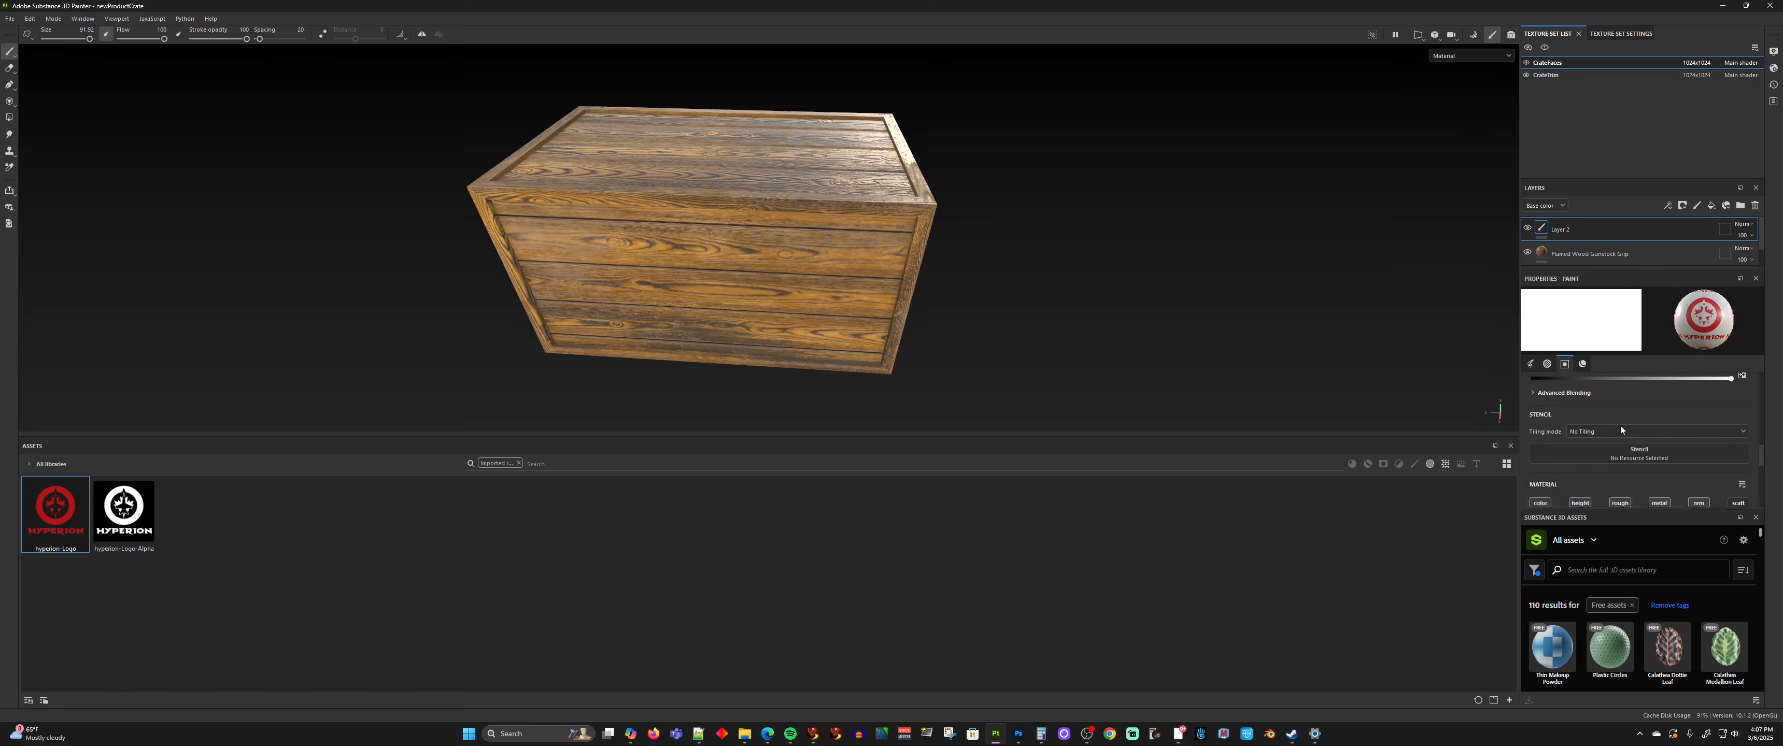
scroll(1621, 425, "up", 3)
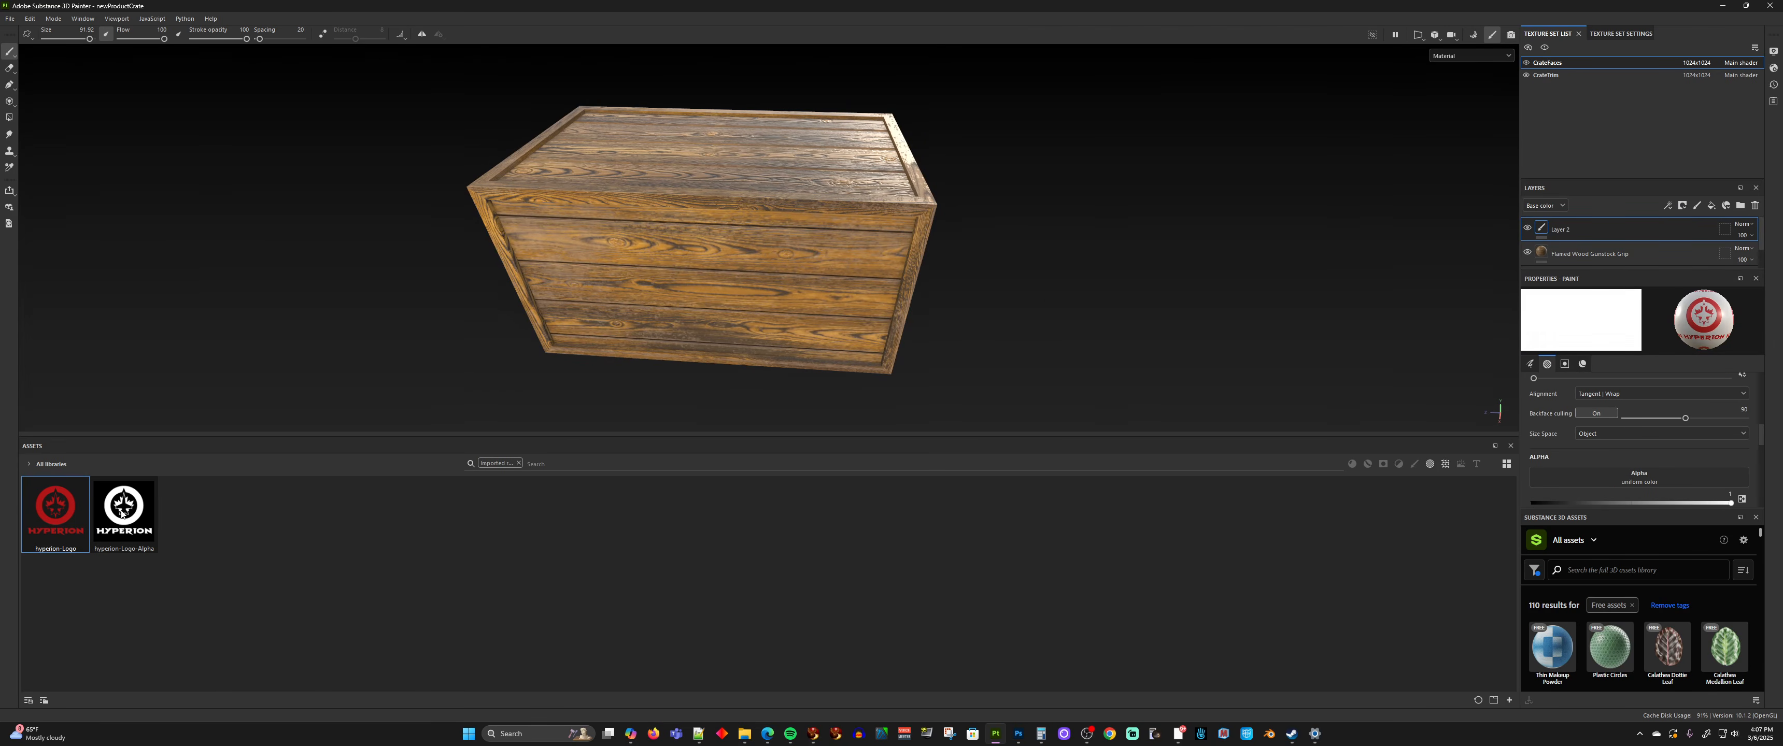
left_click_drag(123, 512, 1645, 478)
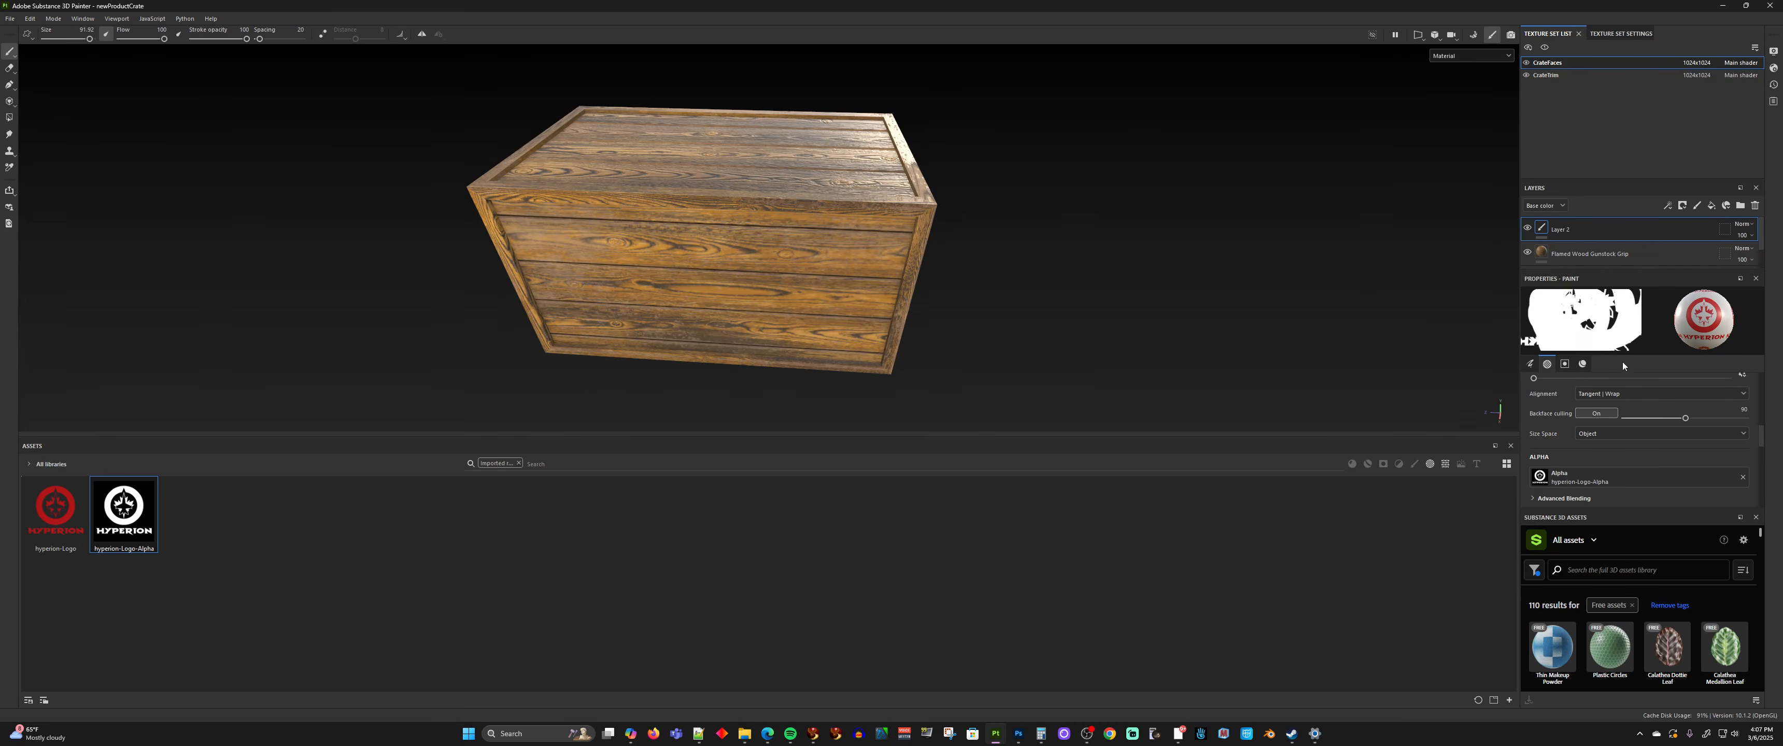
Set the brush size to about 95 and stamp the Hyperion logo once in the middle of the crate's front face
left_click(1531, 365)
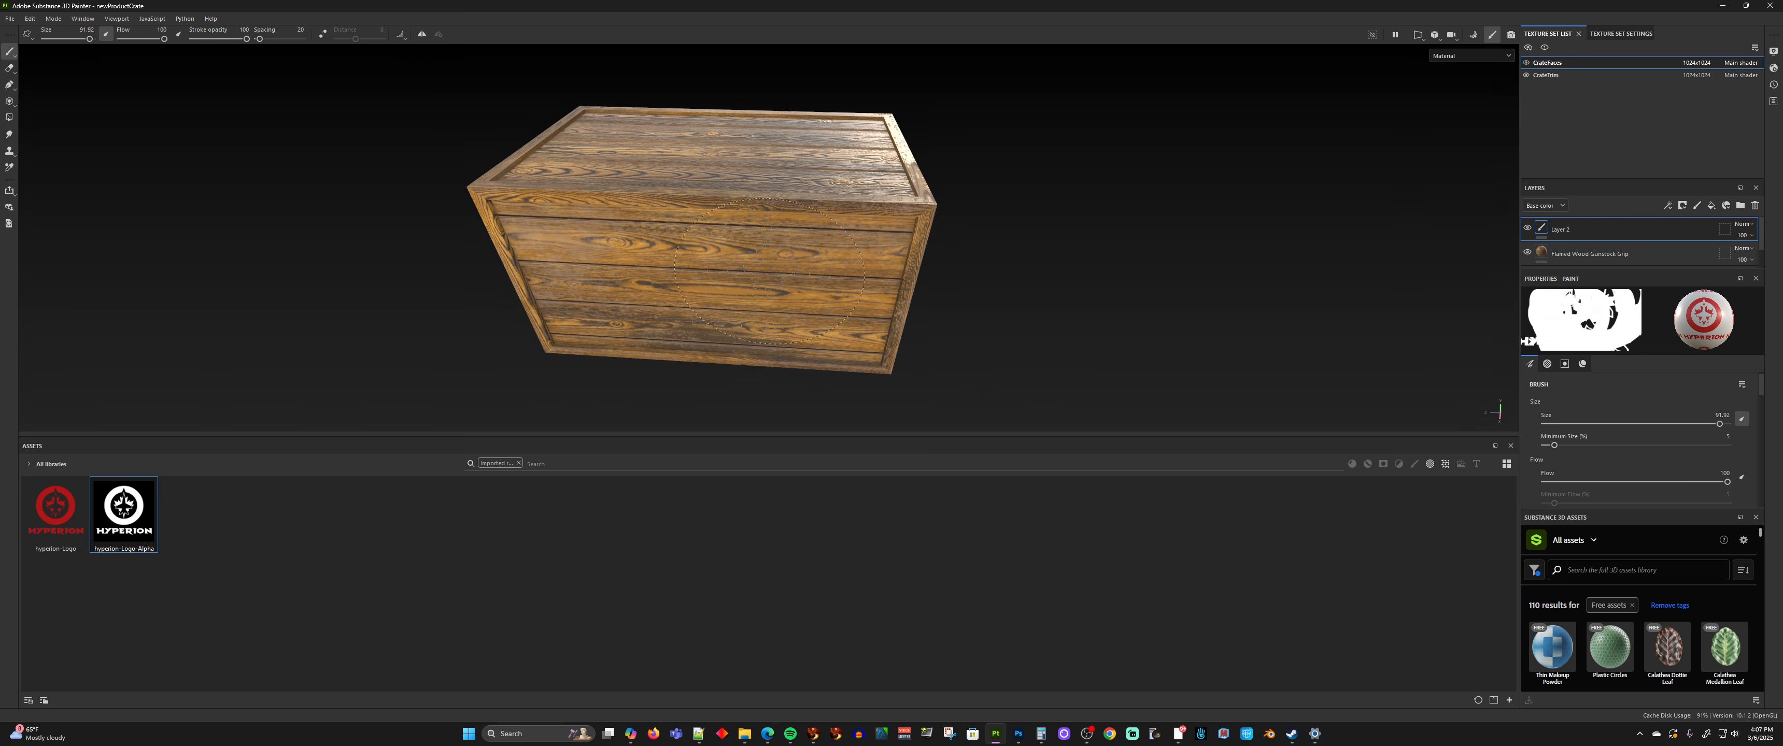
mouse_move(748, 270)
left_mouse_down("alt")
mouse_move(700, 291)
mouse_move(734, 249)
left_mouse_up("alt")
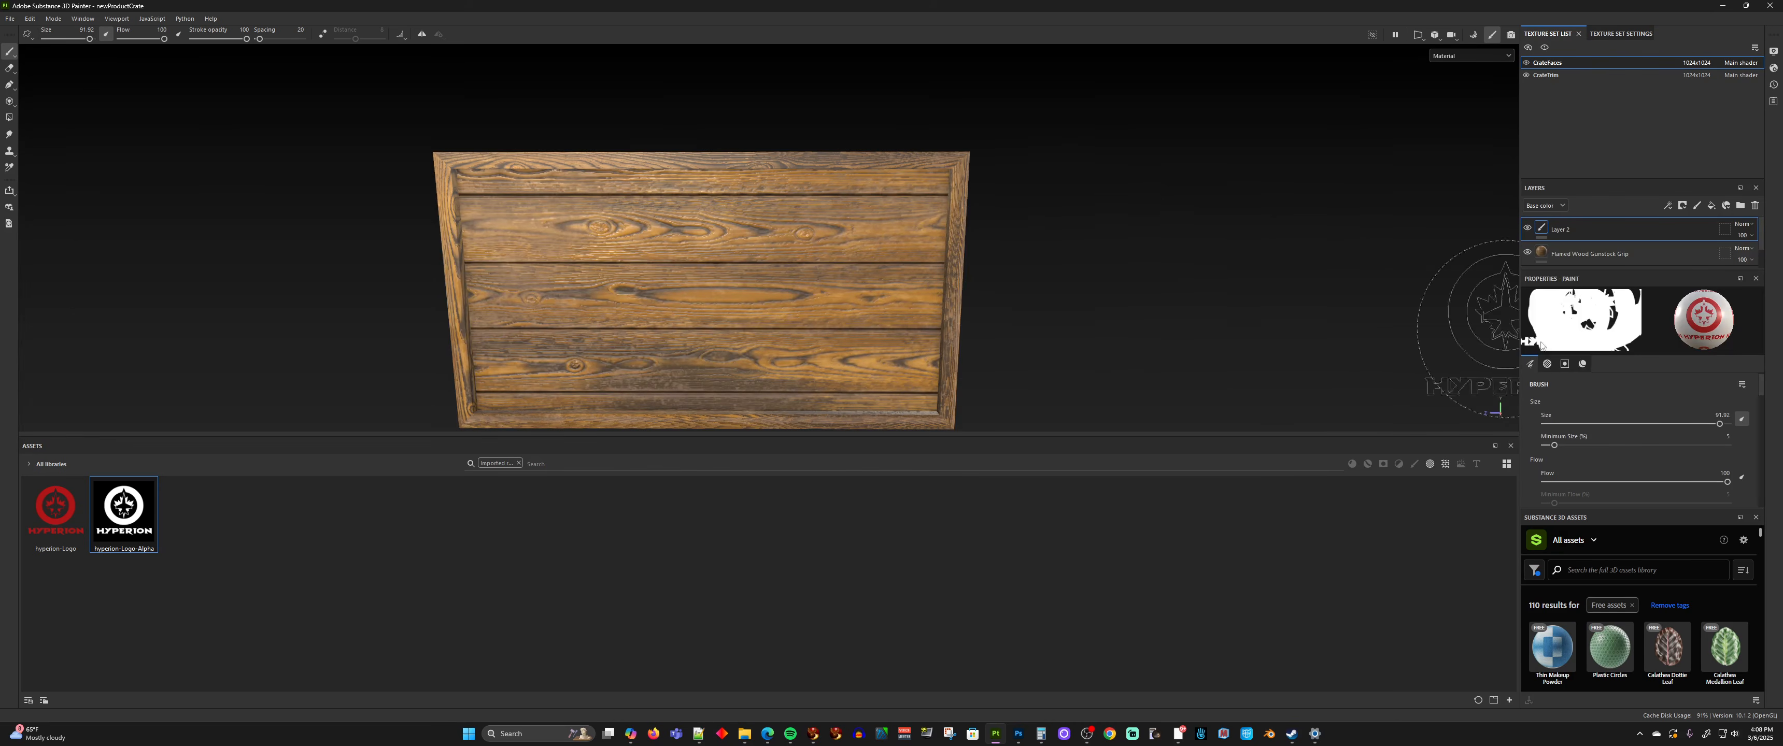
left_click_drag(1722, 425, 1624, 424)
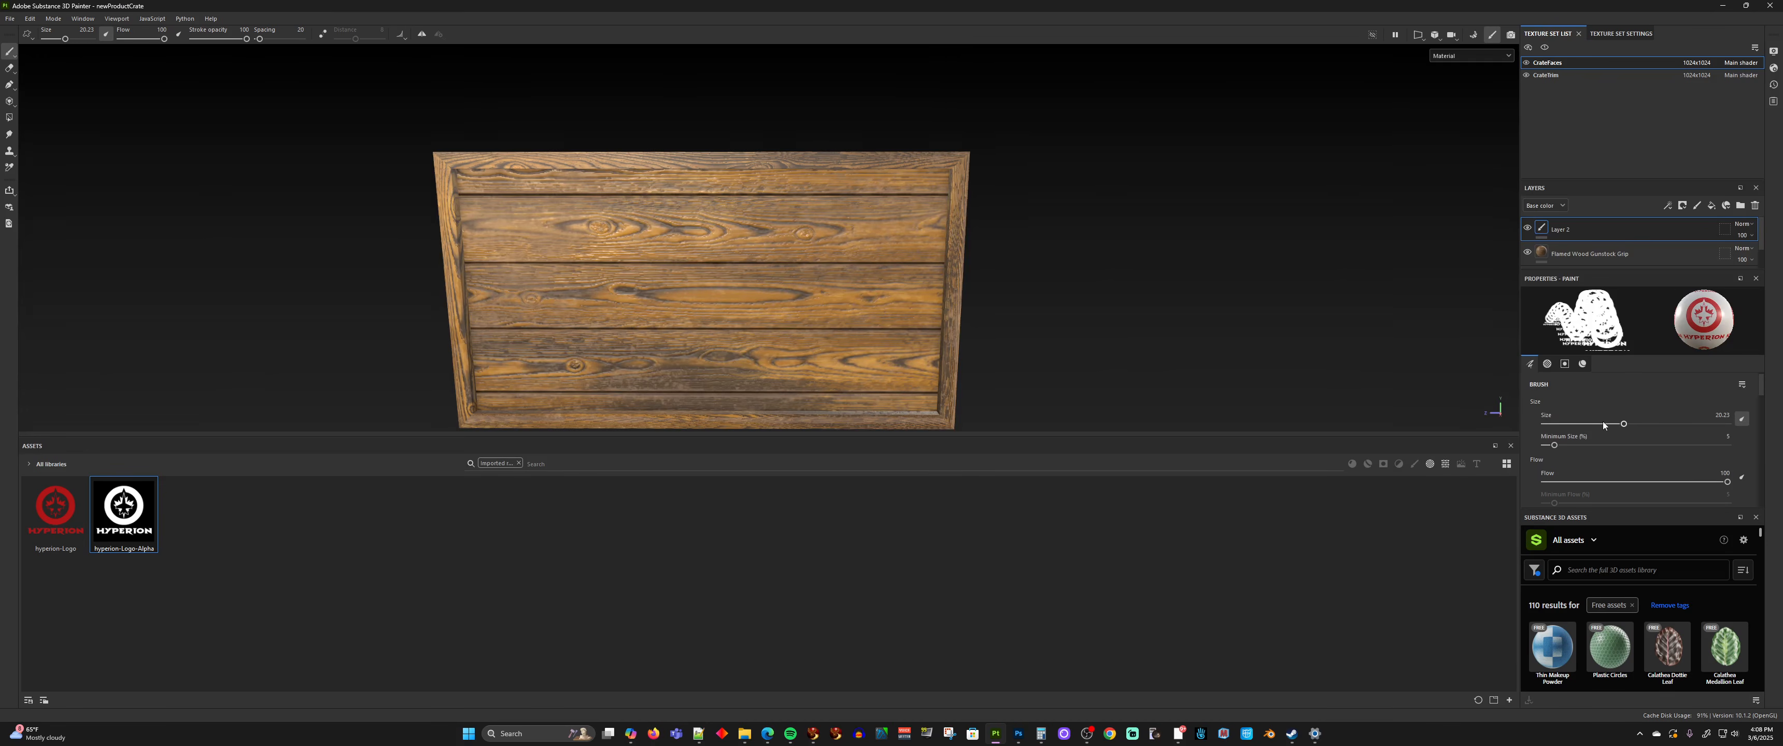
left_click_drag(1624, 424, 1725, 426)
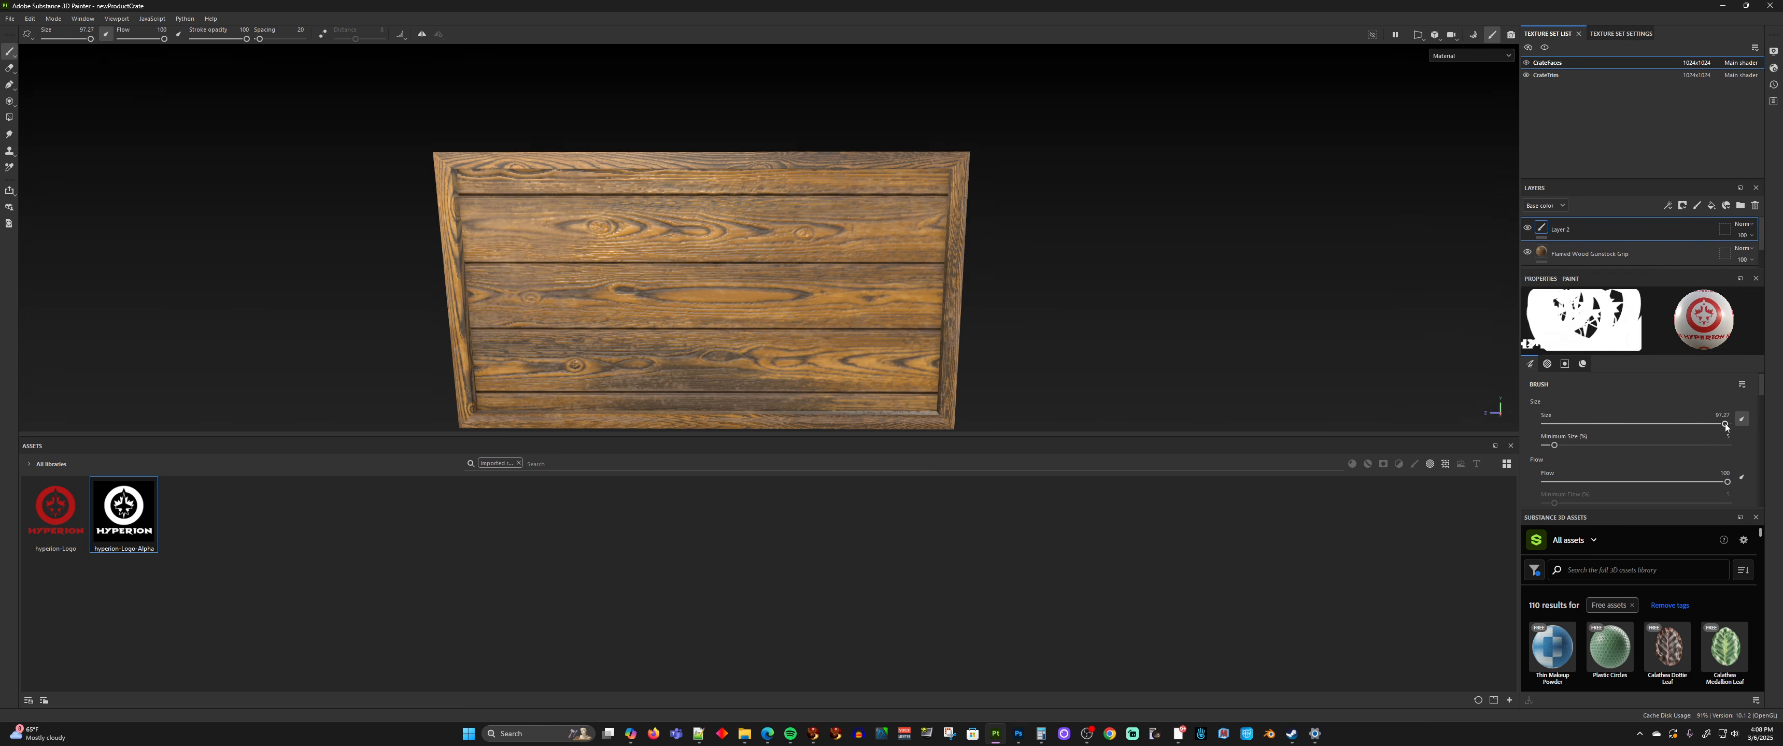
left_click_drag(1725, 425, 1723, 424)
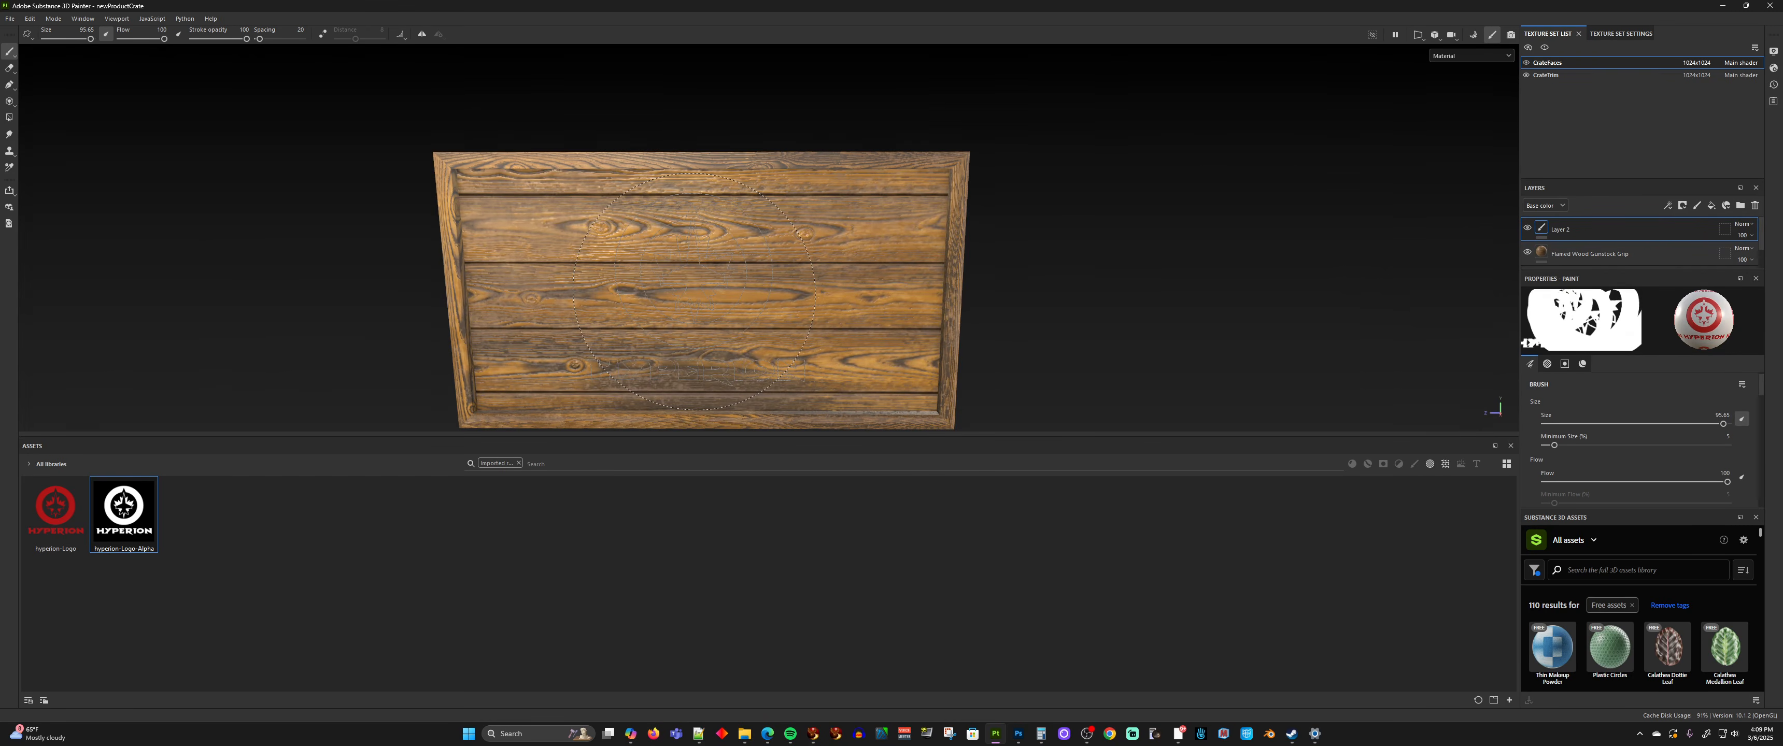
left_click(694, 291)
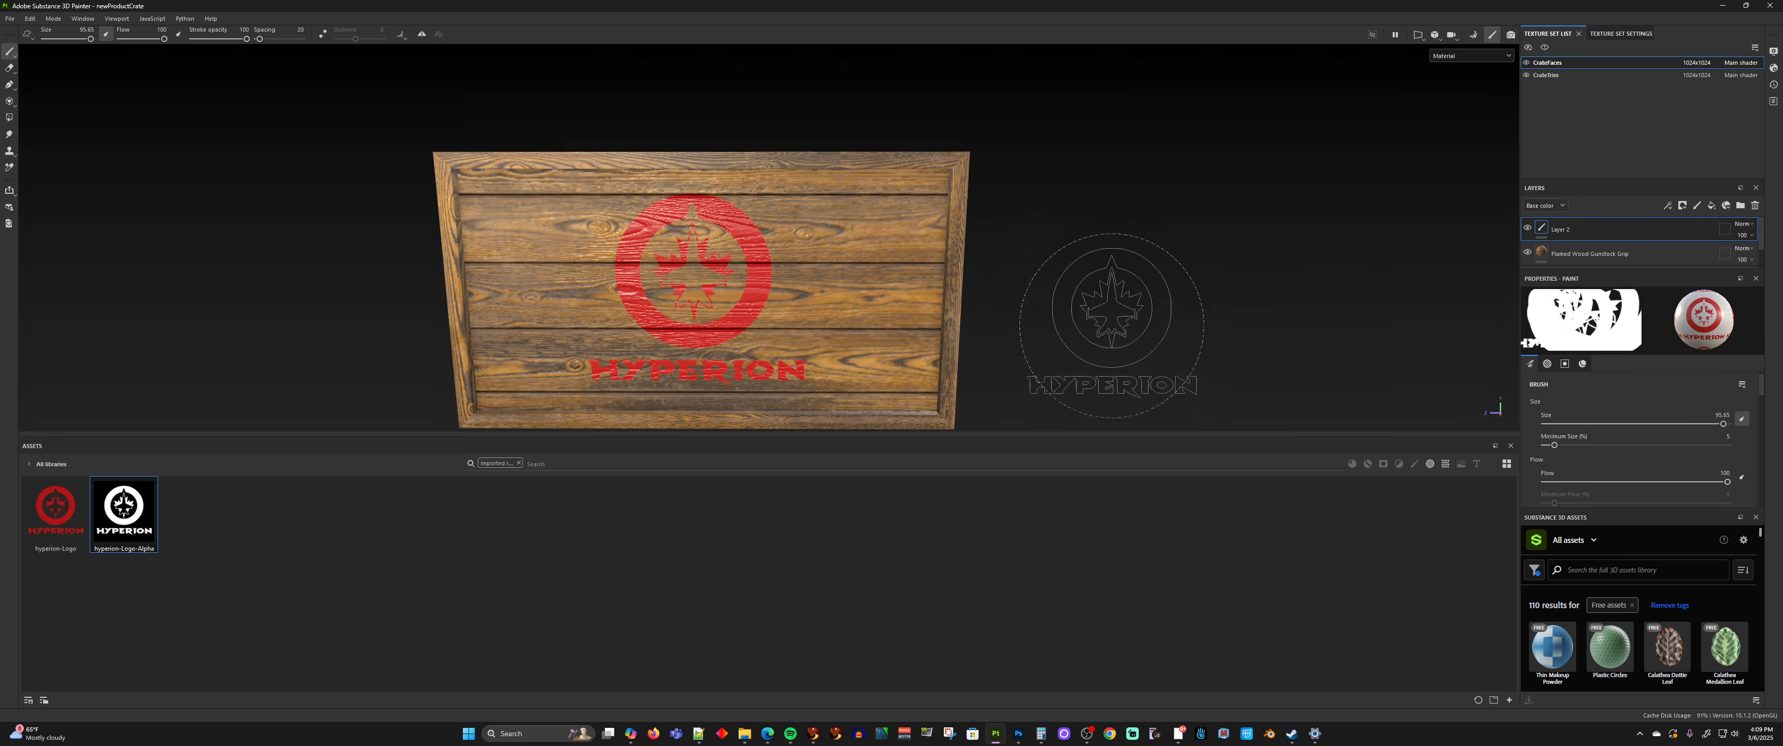
Stamp the Hyperion logo once in the middle of the crate's opposite long side, the one with horizontal planks
scroll(1089, 361, "up", 5)
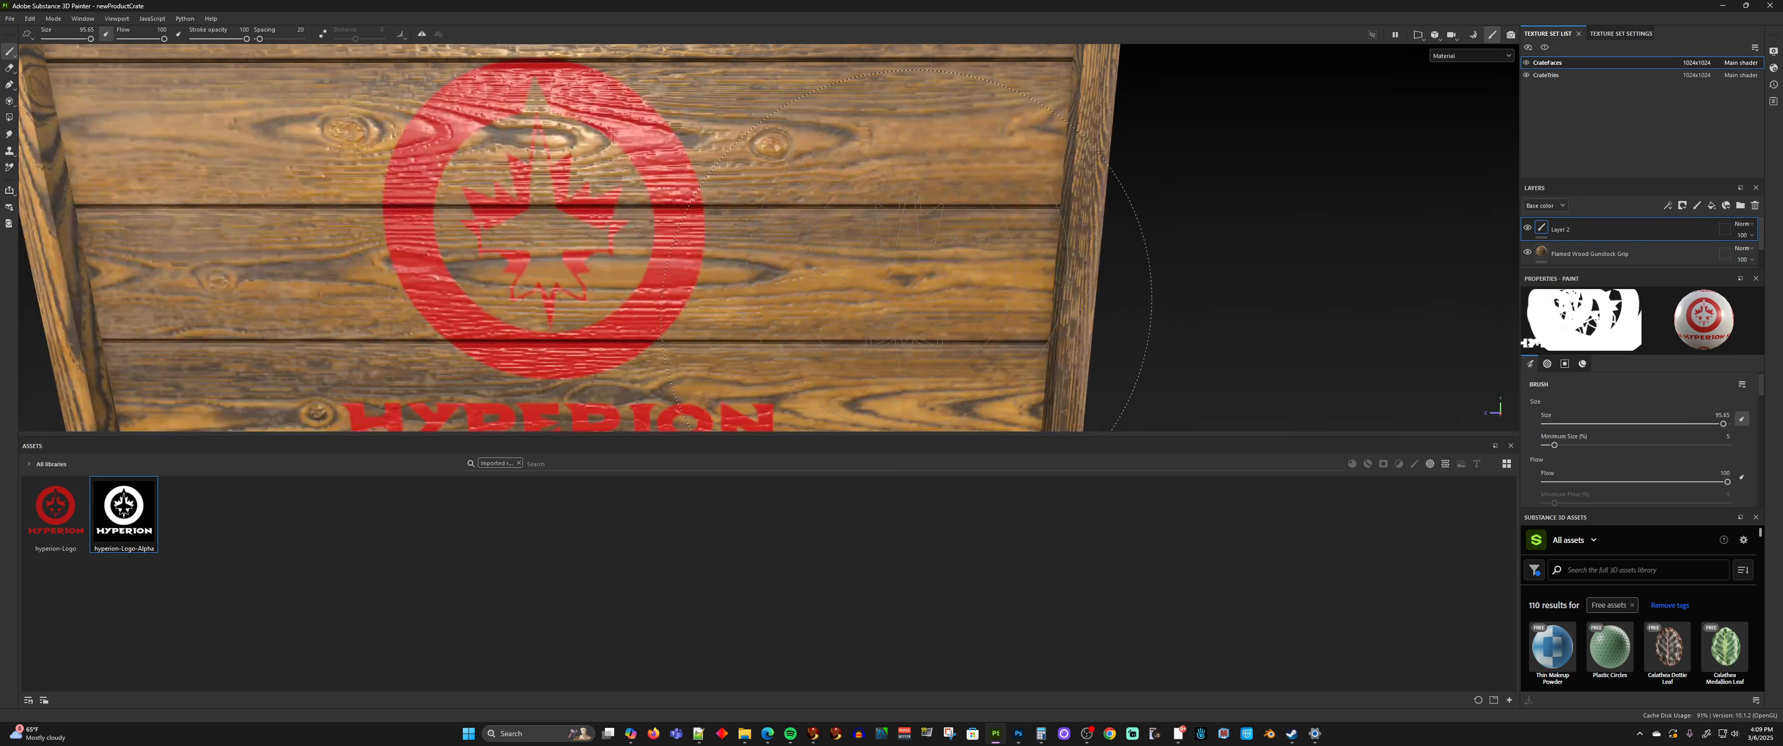
scroll(955, 350, "down", 2)
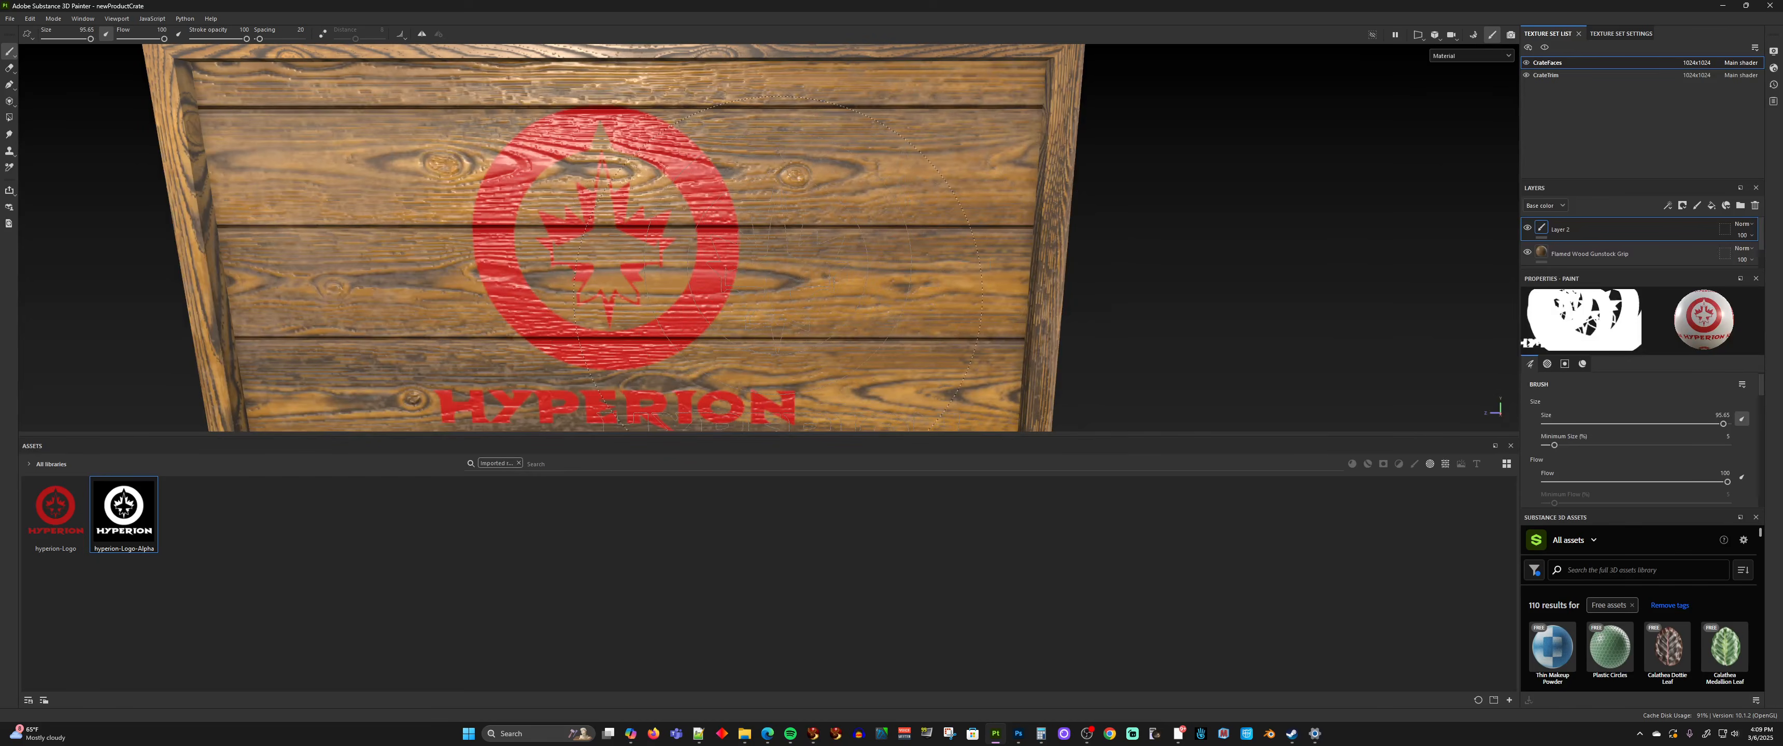
left_click_drag(787, 305, 673, 310, "alt")
scroll(907, 318, "down", 4)
left_click_drag(928, 318, 529, 318, "alt")
left_click_drag(1066, 315, 917, 316, "alt")
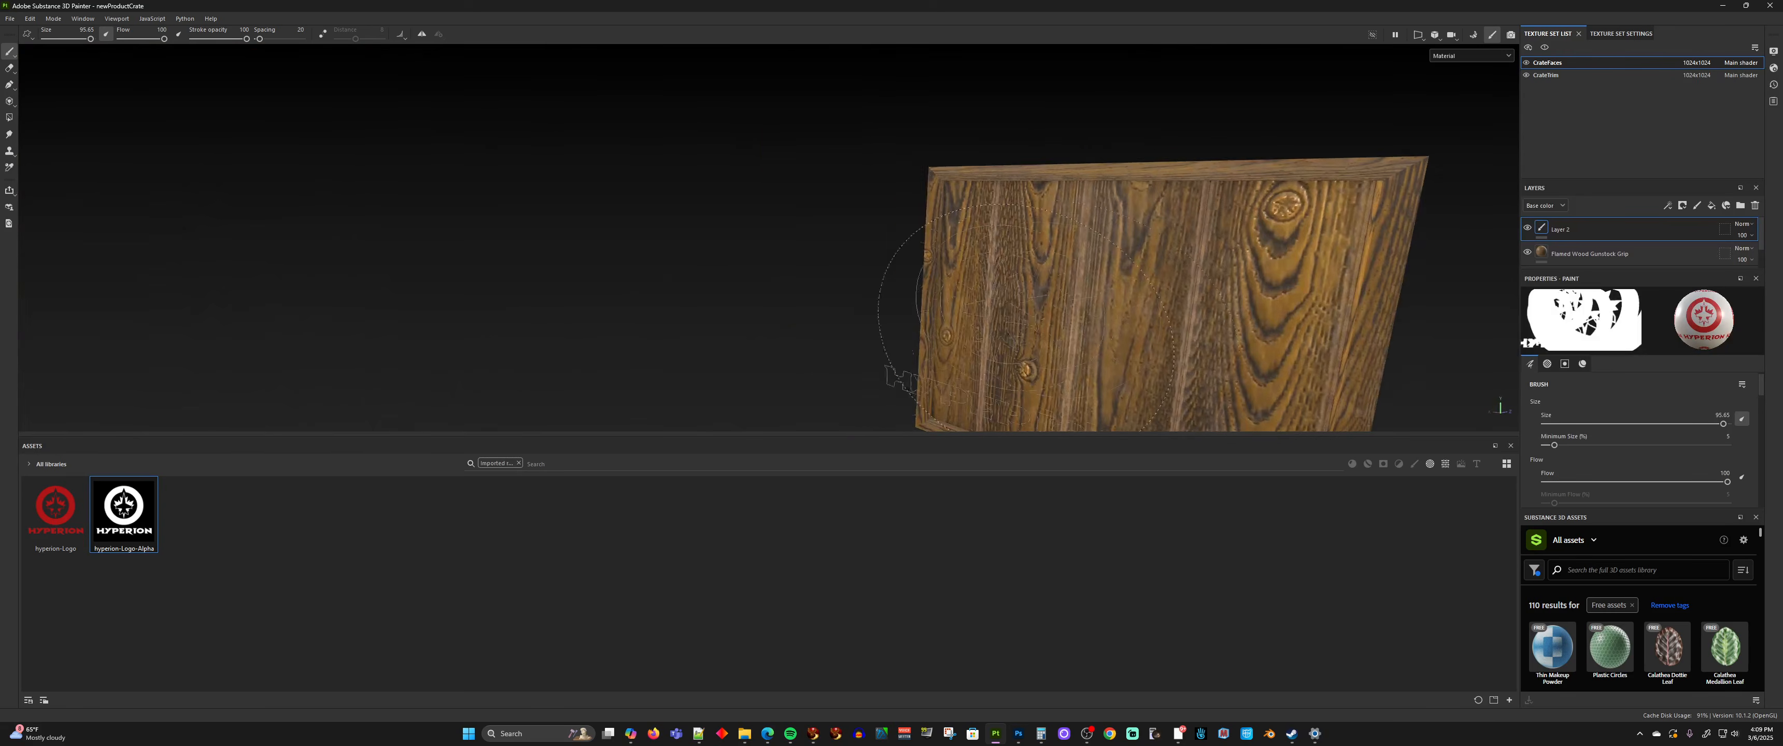
middle_click_drag(1021, 319, 958, 316, "alt")
left_click_drag(958, 315, 448, 289, "alt")
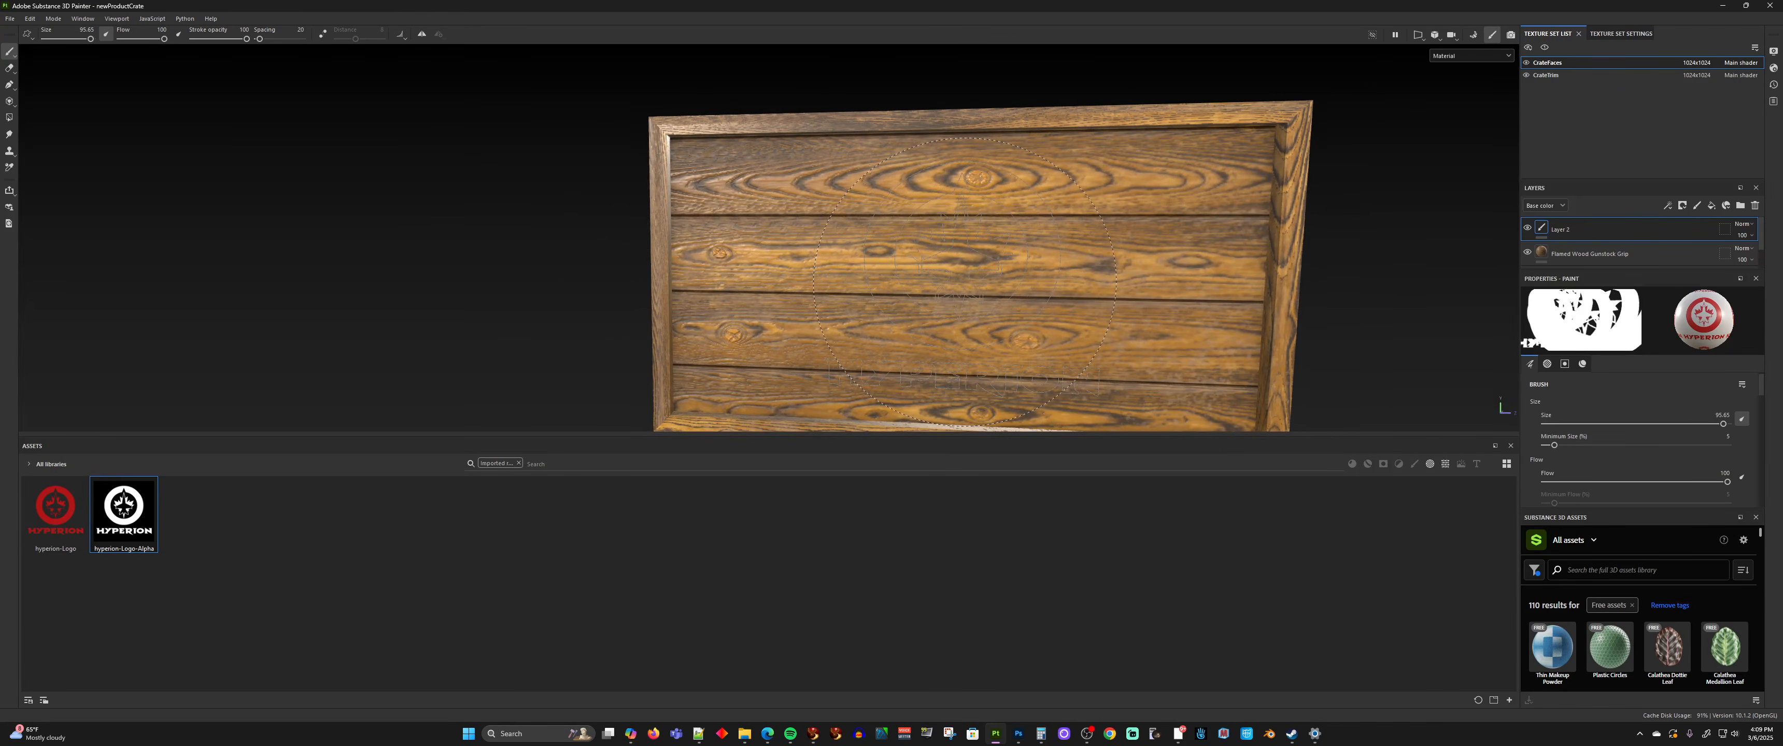
left_click(964, 281)
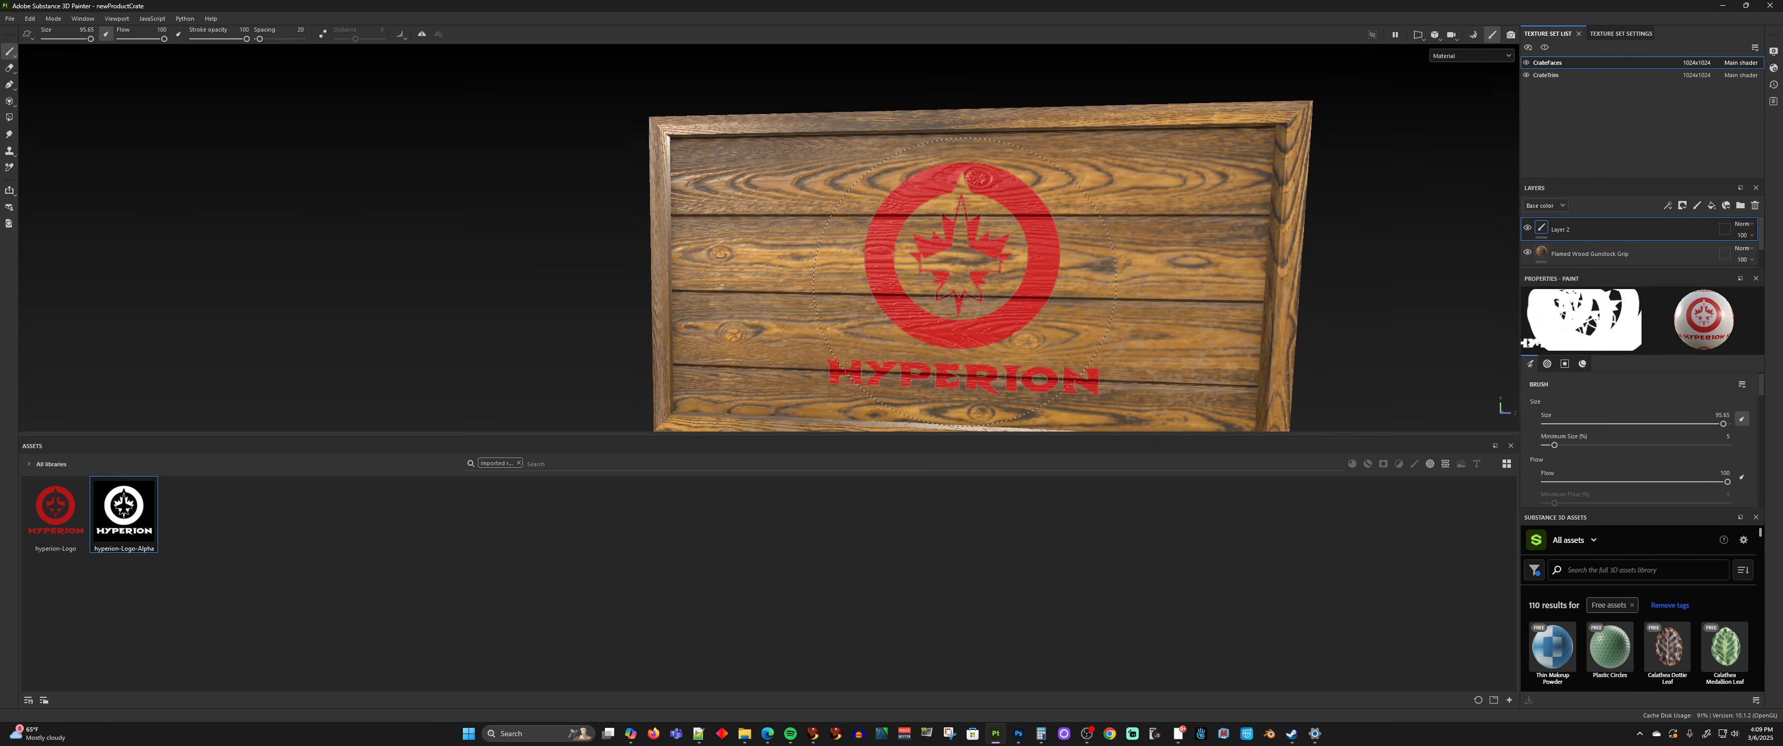
Stamp the Hyperion logo once in the middle of the crate's wide top face
left_click_drag(1102, 232, 1151, 385, "alt")
scroll(1111, 235, "down", 3)
mouse_move(1077, 167)
middle_mouse_down("alt")
mouse_move(986, 236)
mouse_move(873, 284)
middle_mouse_up("alt")
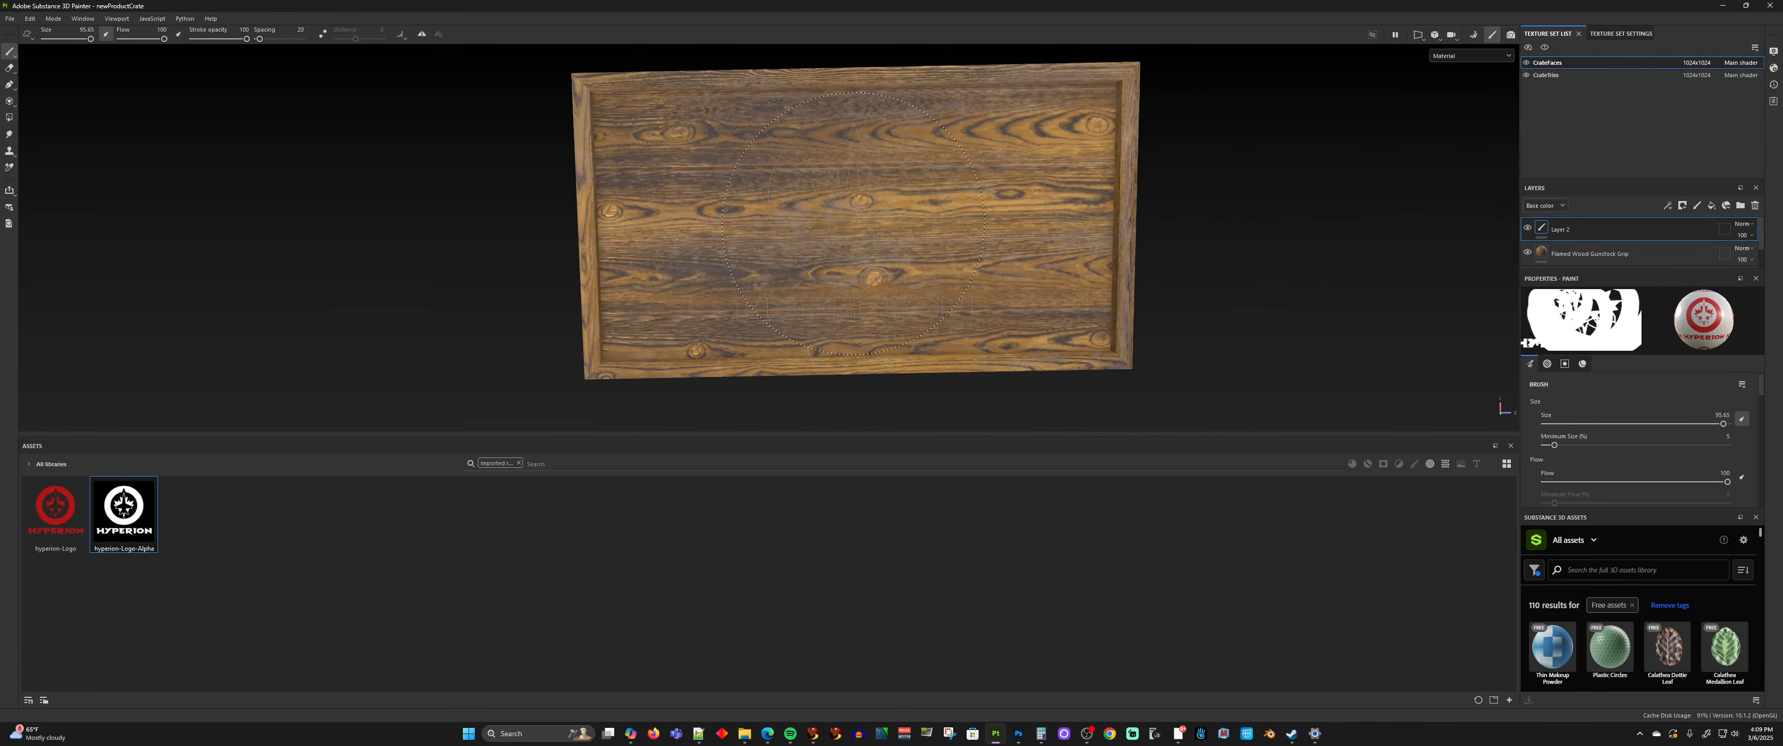
left_click(852, 220)
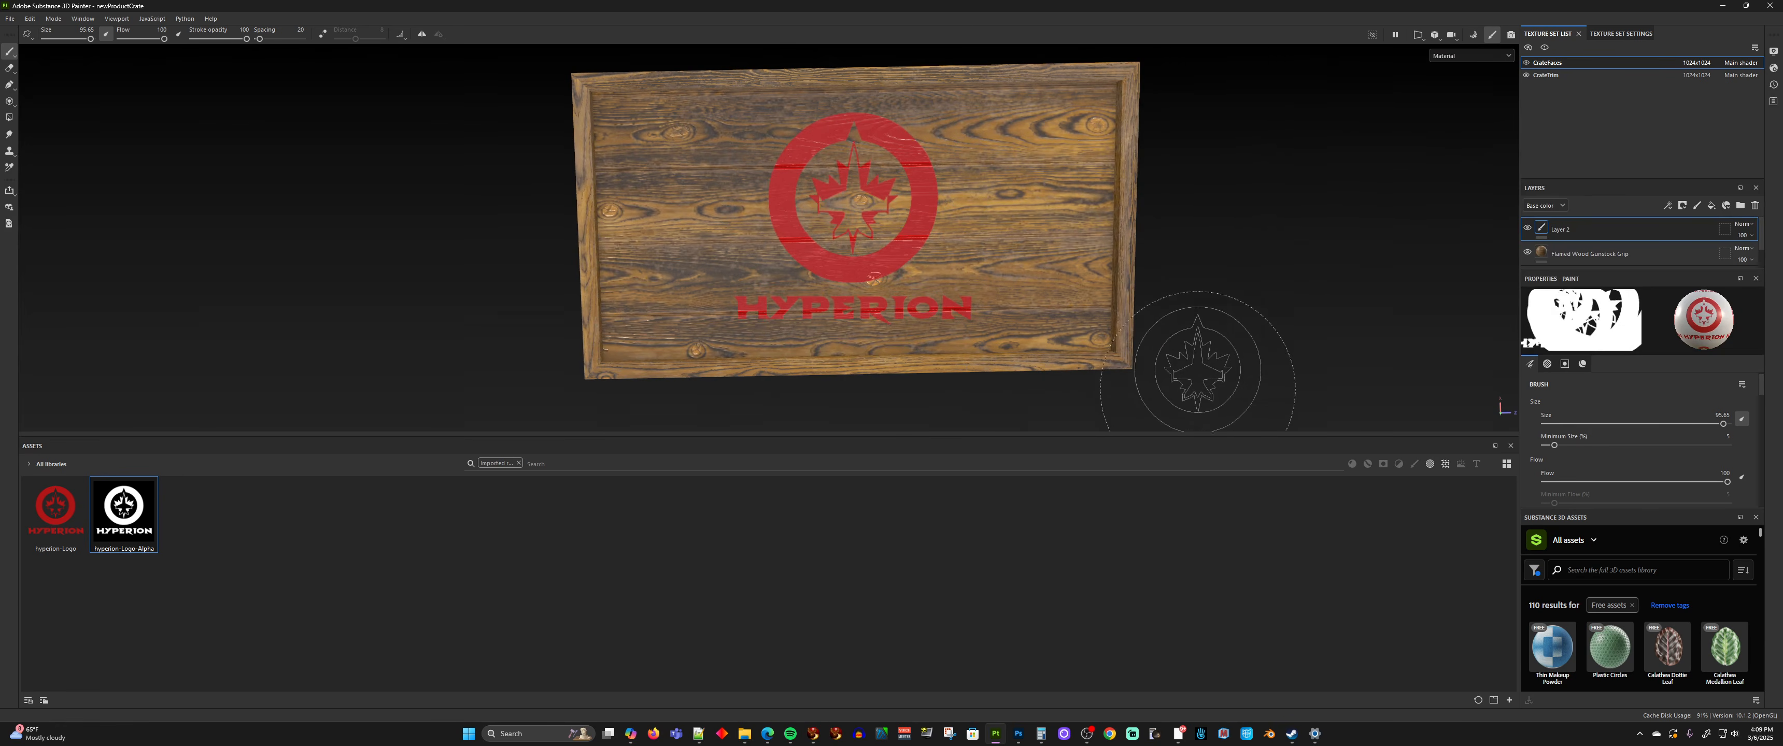
Stamp the Hyperion logo once in the middle of one of the crate's short end faces with vertical planks
scroll(1236, 359, "up", 3)
scroll(1239, 361, "down", 3)
left_click_drag(1239, 361, 880, 151, "alt")
scroll(997, 304, "down", 3)
left_click_drag(1098, 391, 1142, 329, "alt")
scroll(1185, 407, "down", 5)
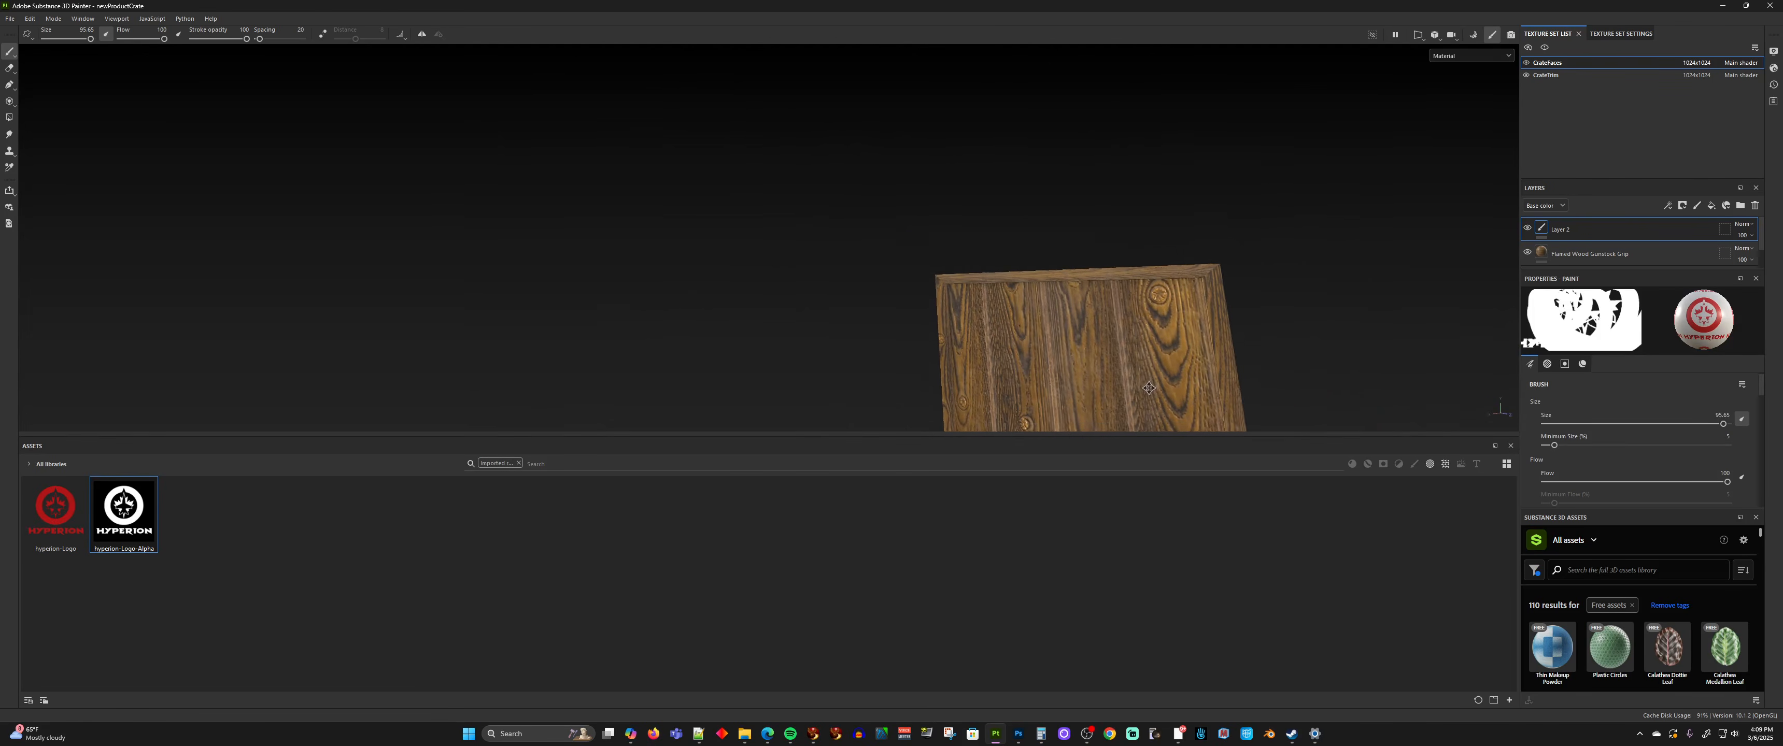
left_click_drag(1177, 408, 1226, 281, "alt")
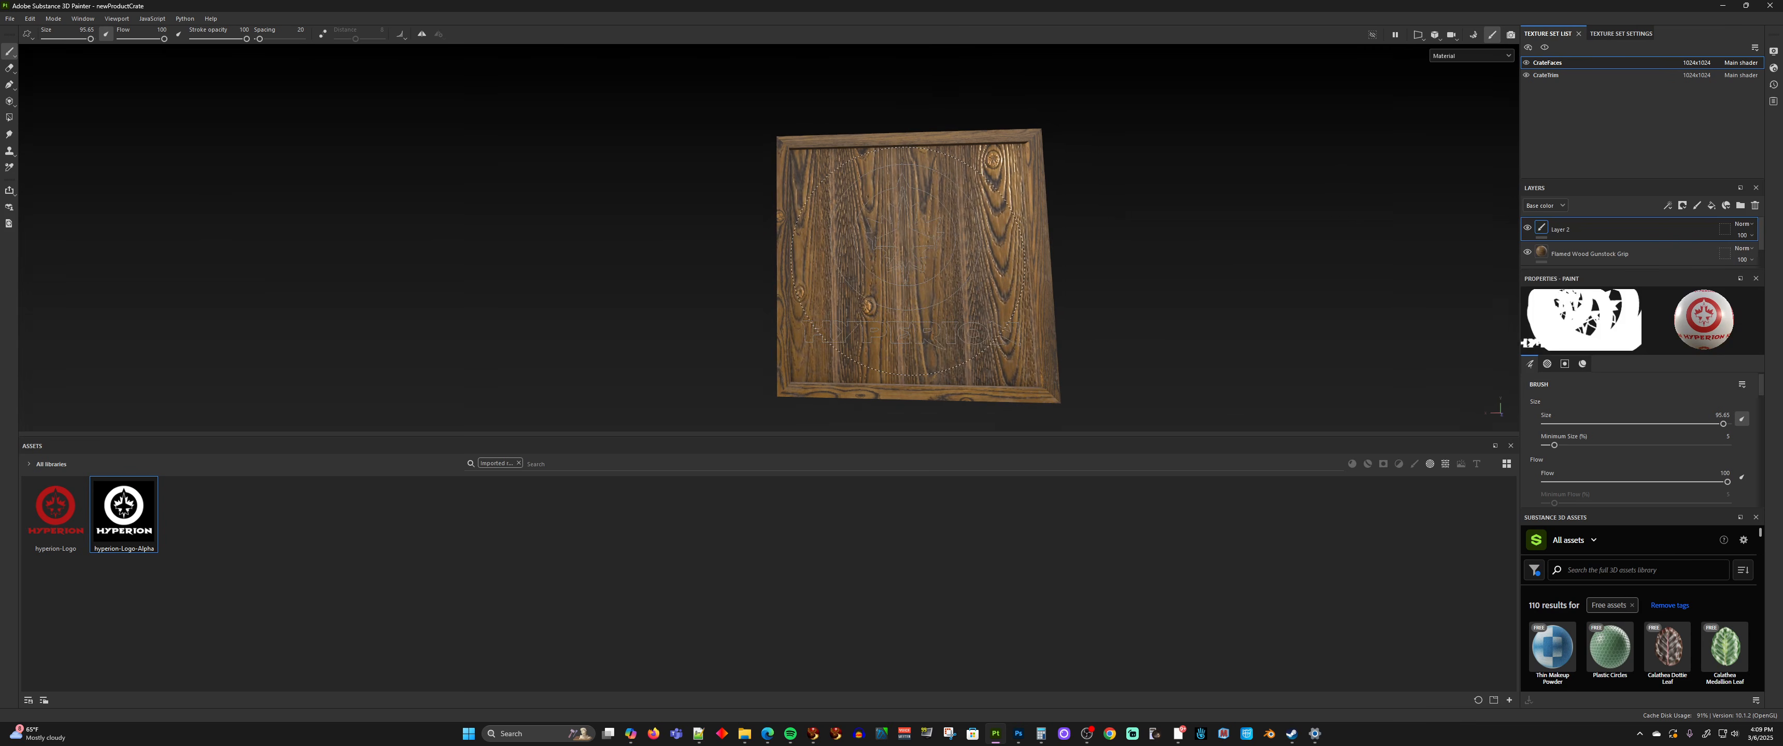
left_click(910, 264)
Stamp the Hyperion logo once in the middle of the remaining short end face and check the stamped sides
middle_click_drag(1118, 308, 779, 305, "alt")
left_click_drag(779, 305, 343, 287, "alt")
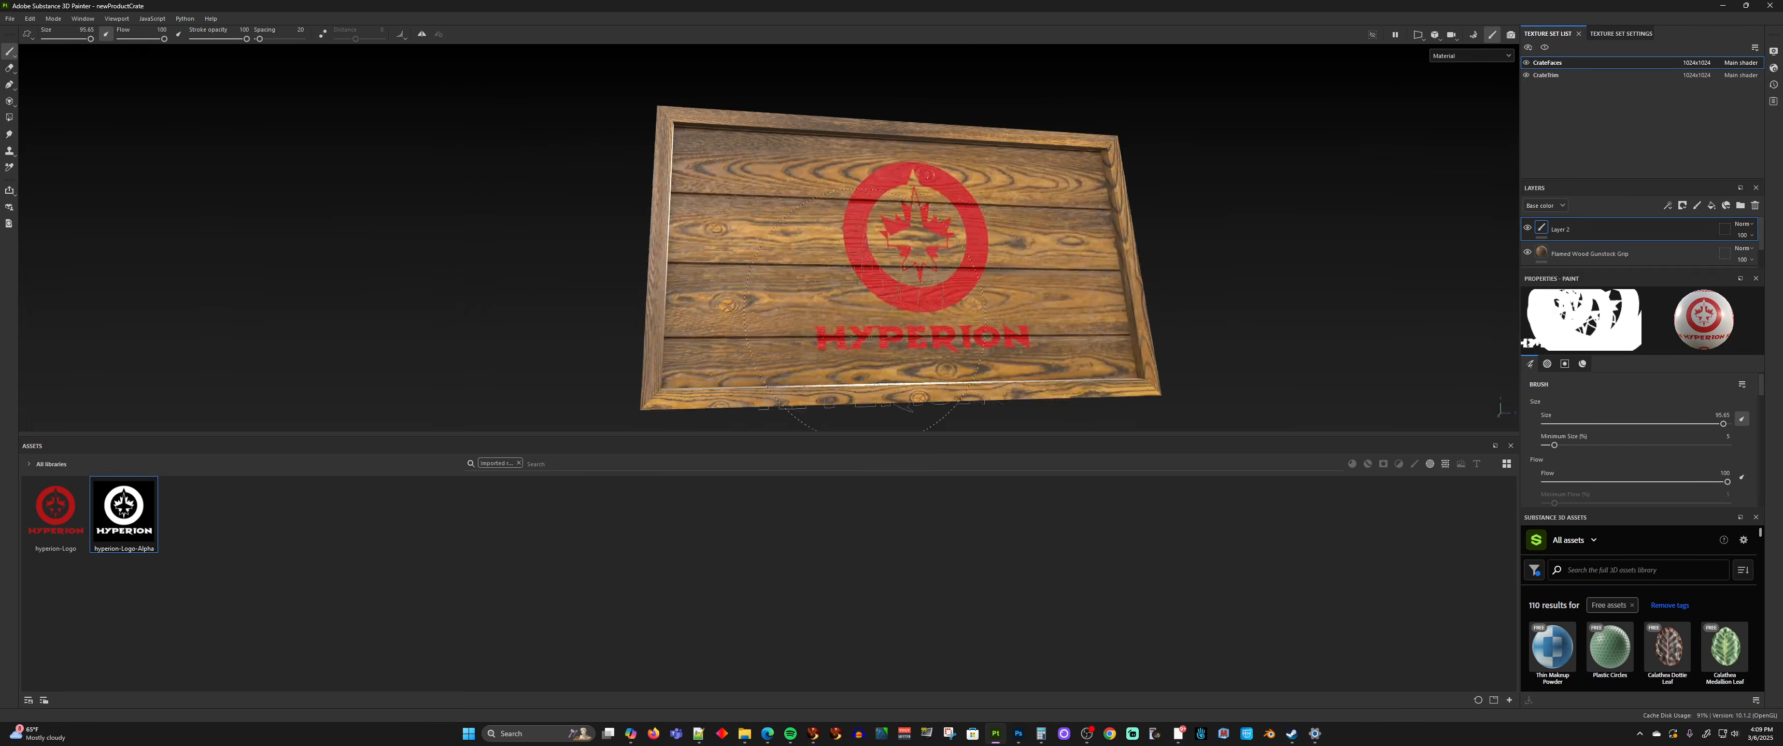
left_click_drag(1016, 253, 271, 271, "alt")
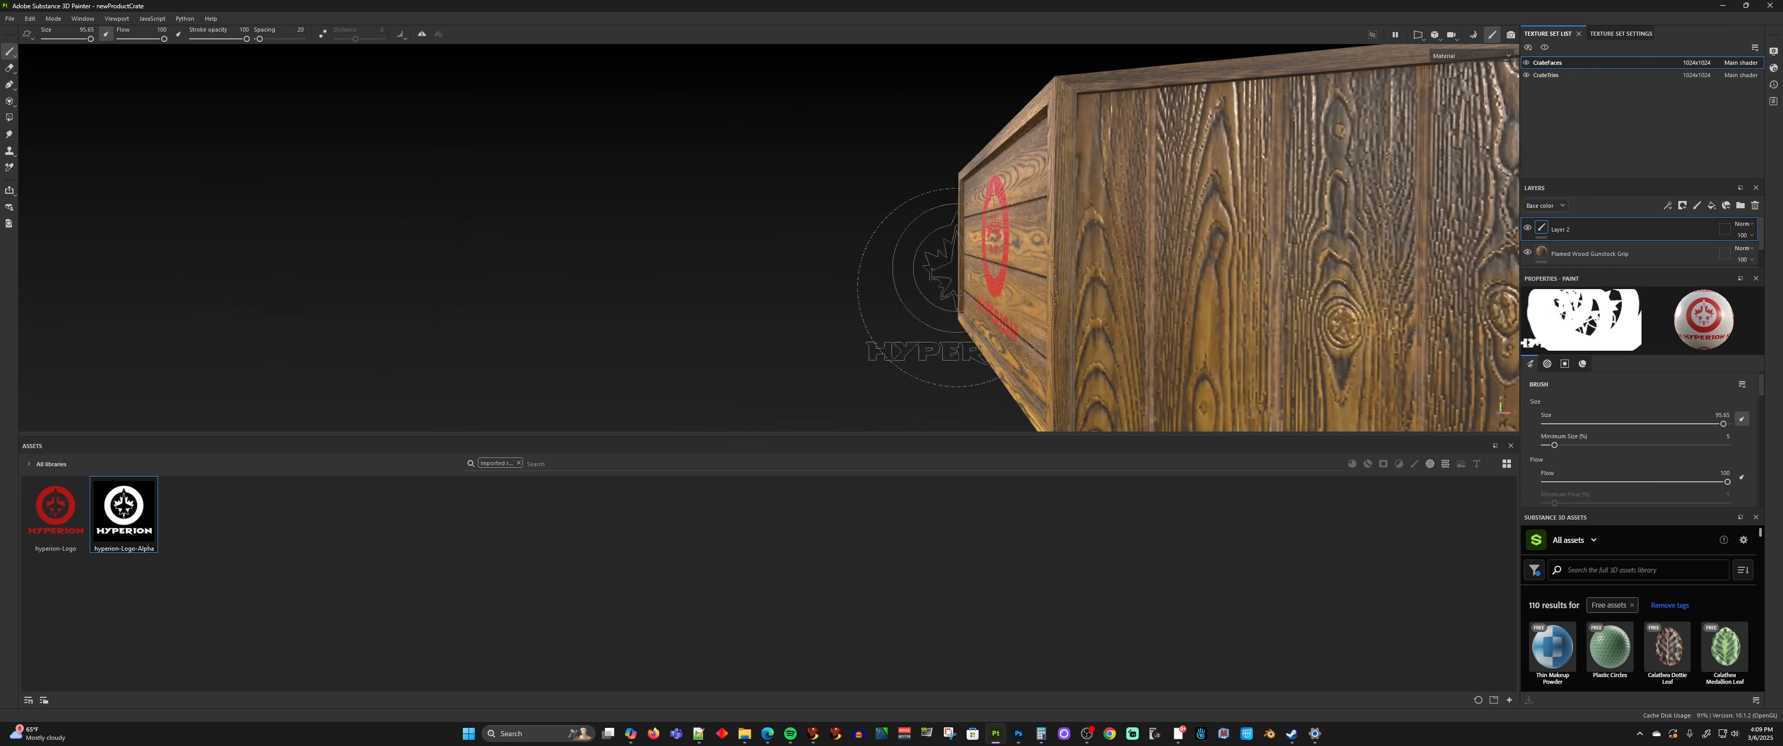
middle_click_drag(1039, 265, 848, 245, "alt")
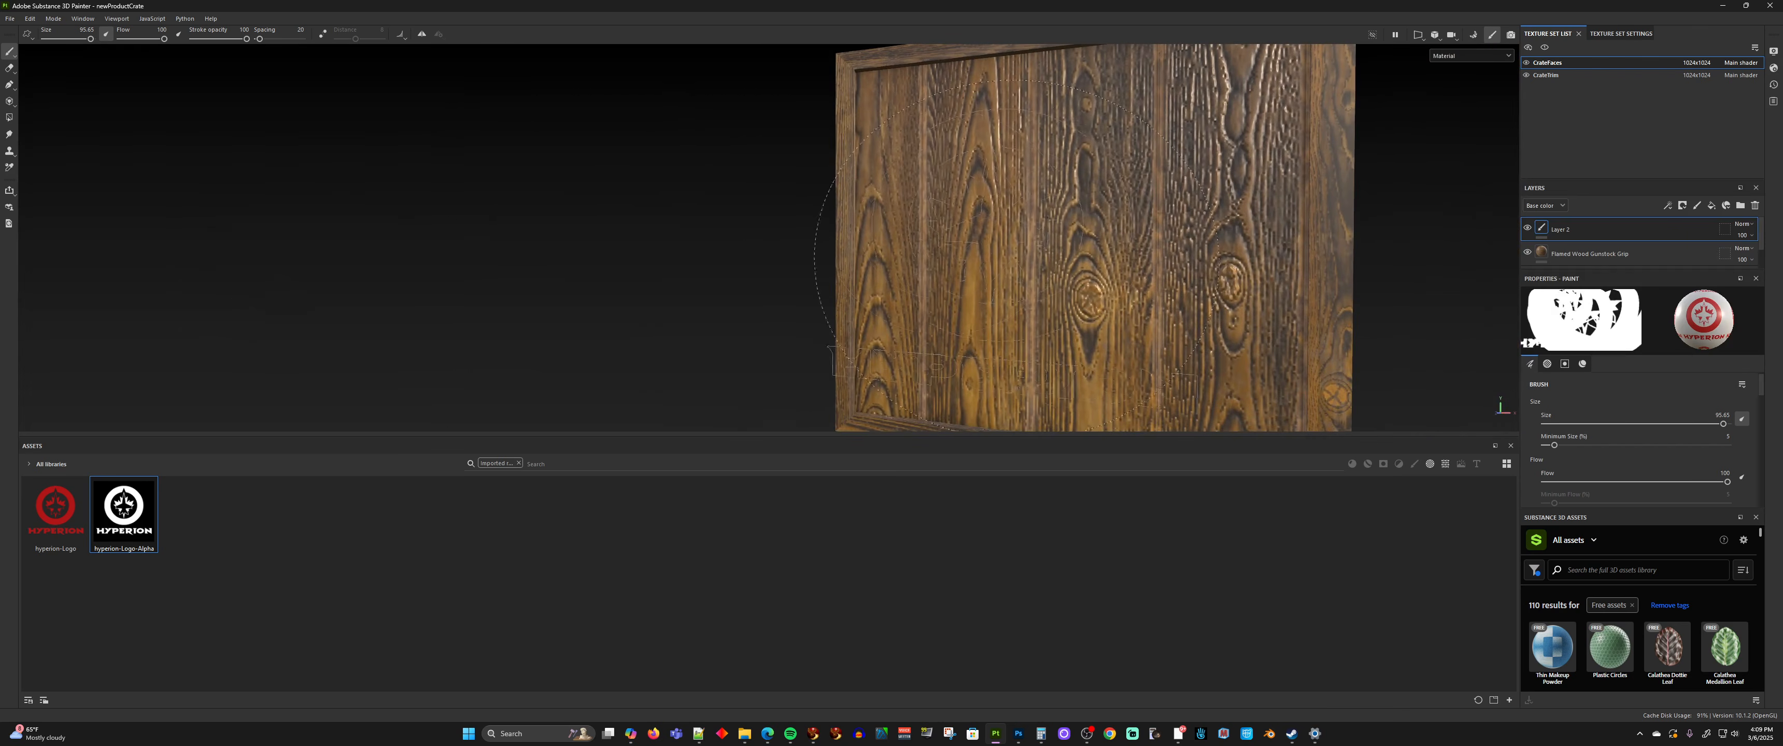
mouse_move(1066, 262)
left_mouse_down("alt")
mouse_move(1051, 262)
mouse_move(1114, 208)
left_mouse_up("alt")
scroll(1082, 248, "down", 2)
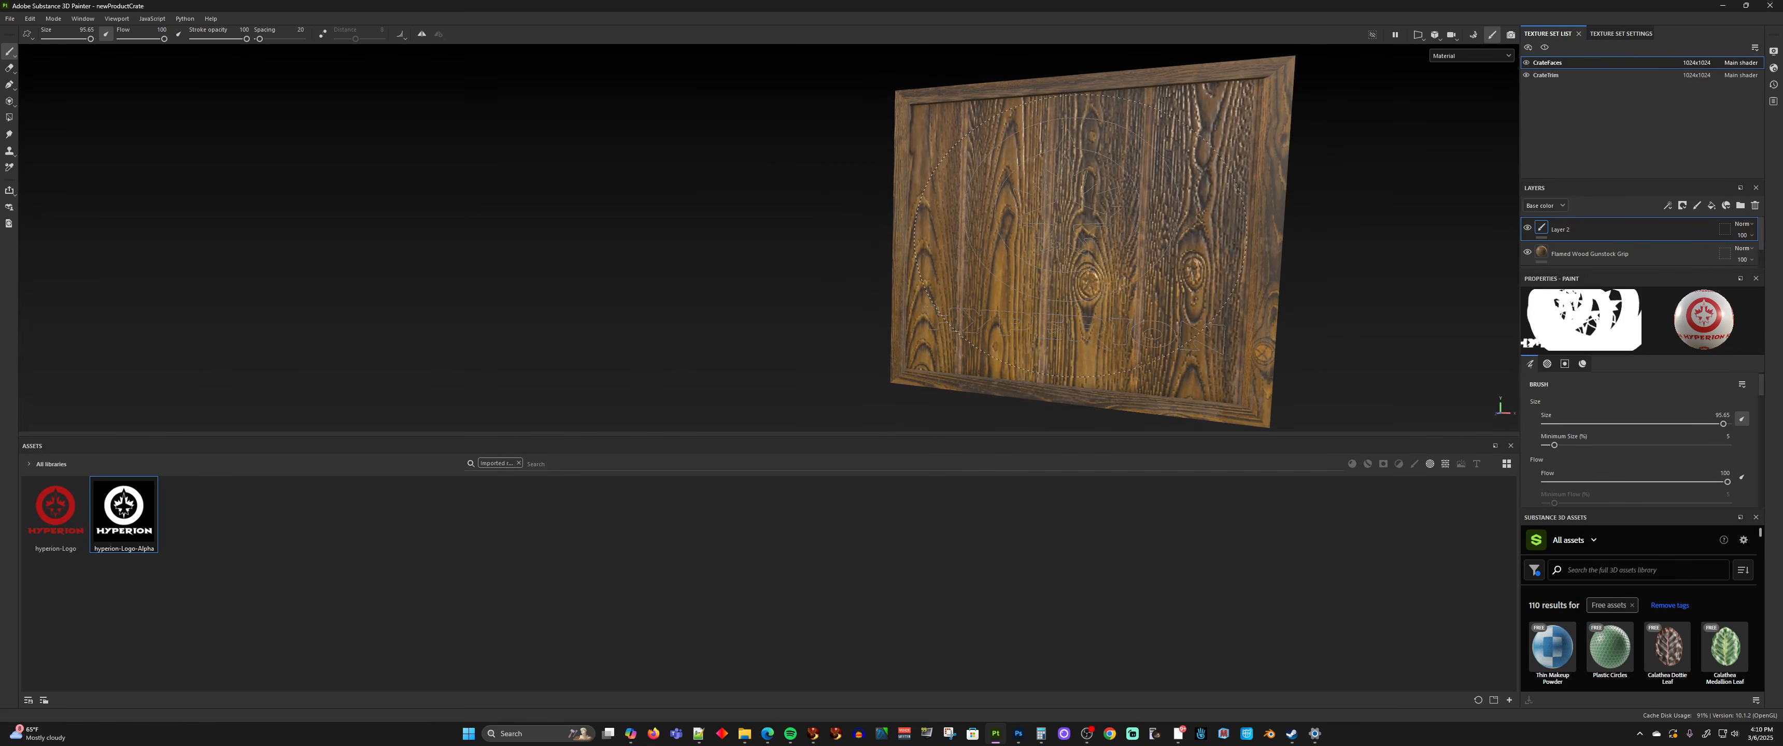
left_click(1079, 232)
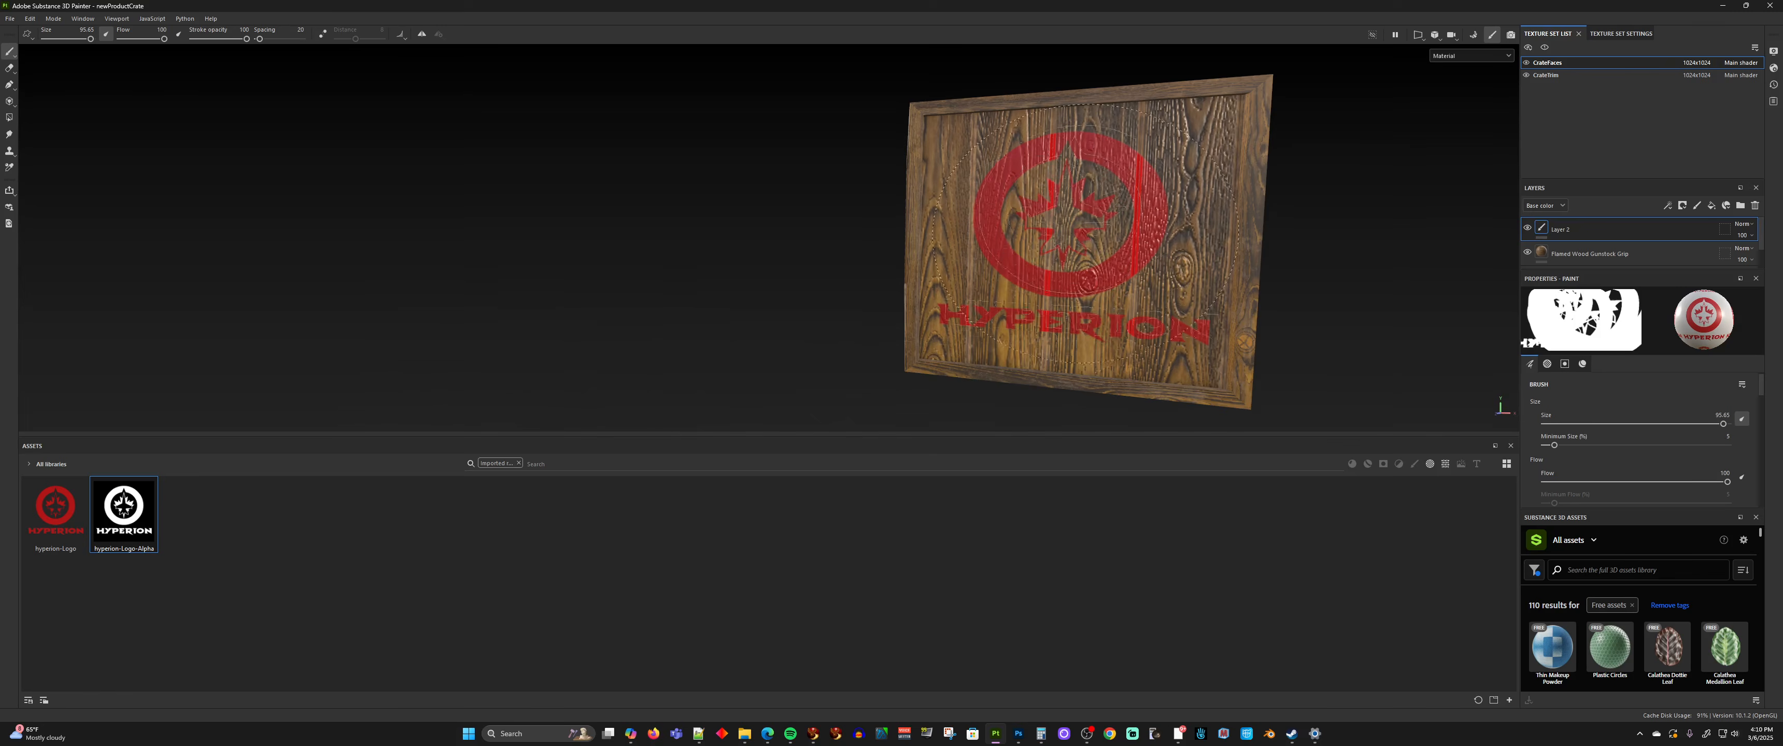
mouse_move(810, 332)
left_mouse_down("alt")
mouse_move(834, 138)
mouse_move(1736, 219)
left_mouse_up("alt")
scroll(978, 191, "down", 6)
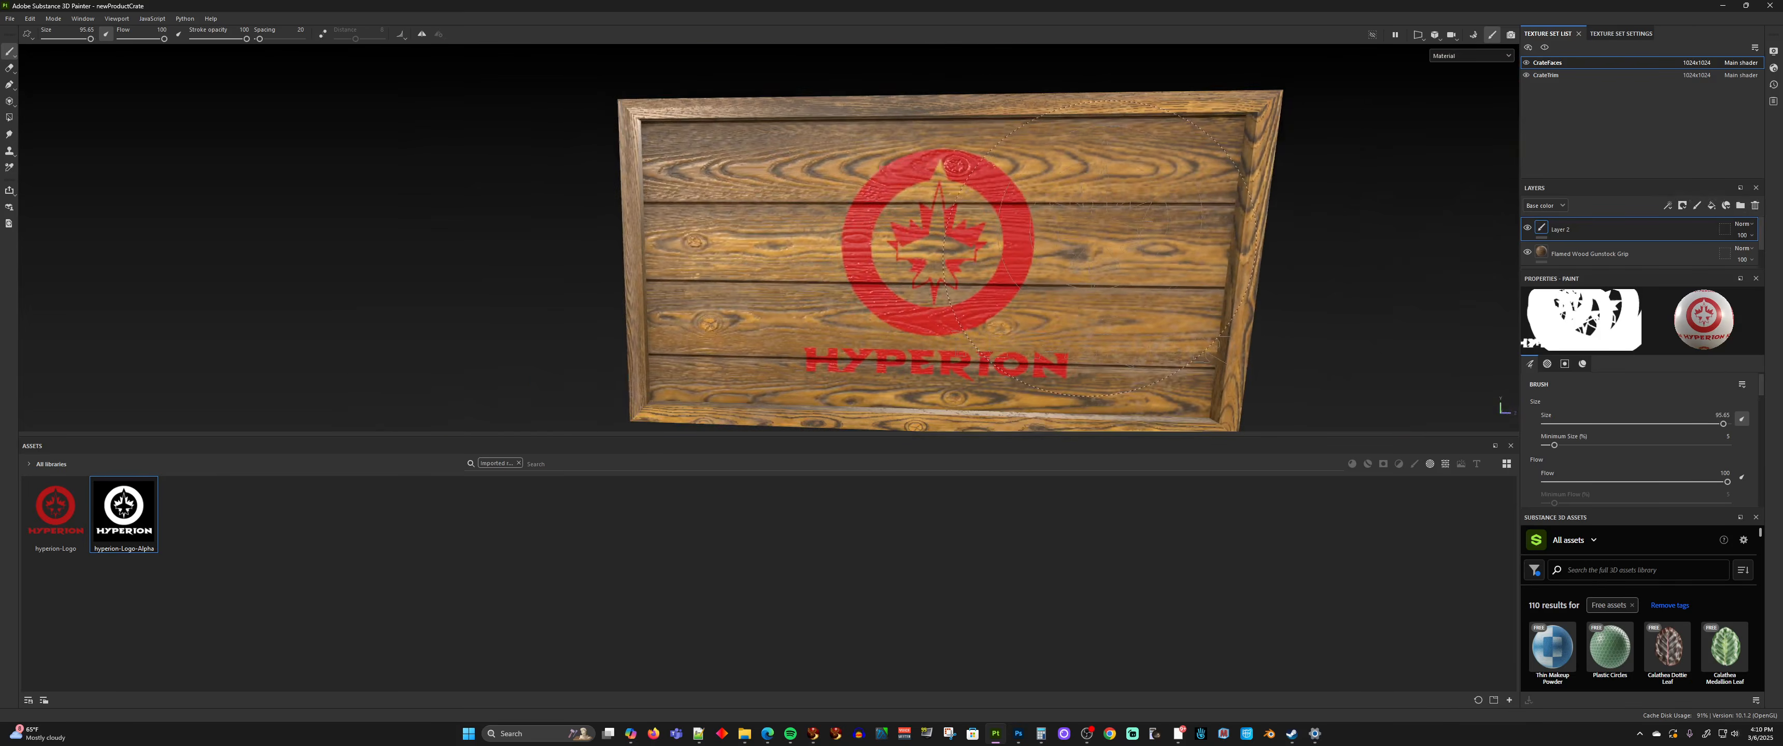
mouse_move(978, 190)
left_mouse_down("alt")
mouse_move(1154, 251)
mouse_move(1400, 227)
mouse_move(664, 229)
left_mouse_up("alt")
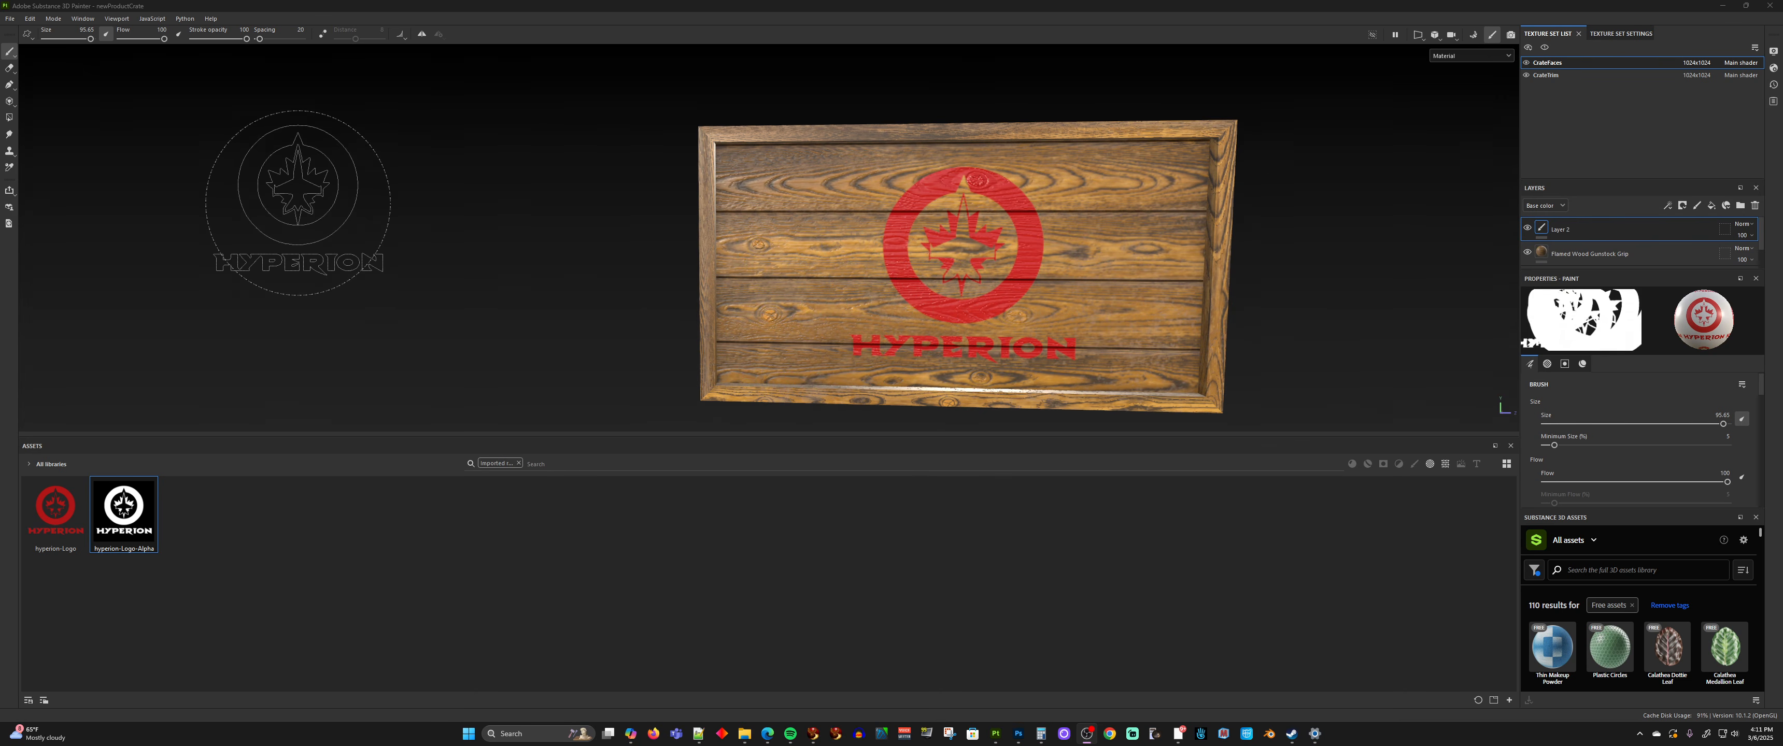
Export only the CrateFaces texture set with the glTF PBR Metal Roughness output template, leaving out the trim texture set
left_click(657, 574)
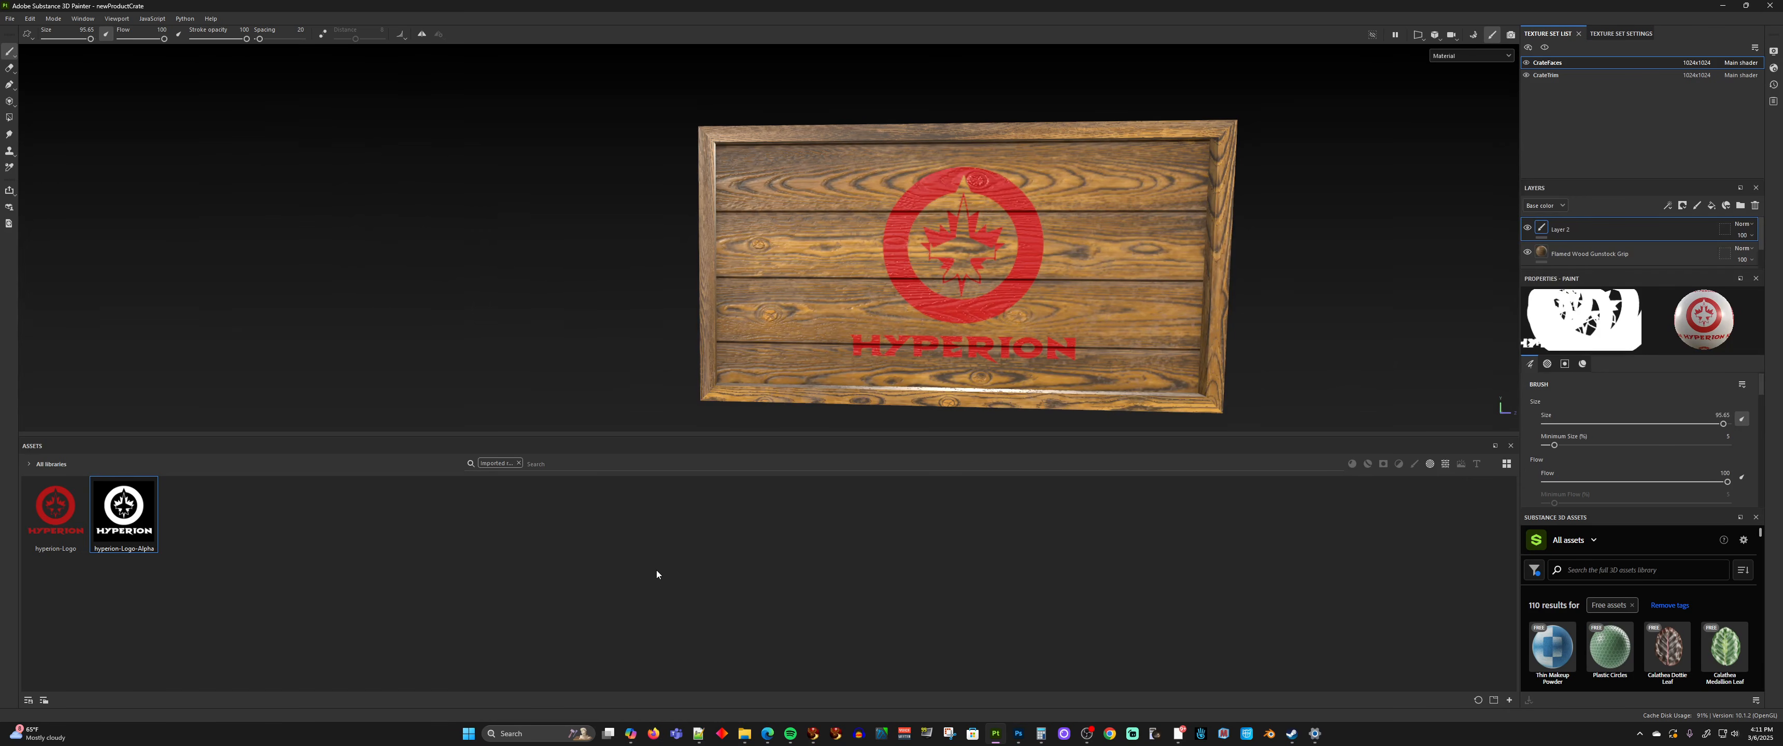
key("ctrl+shift+e")
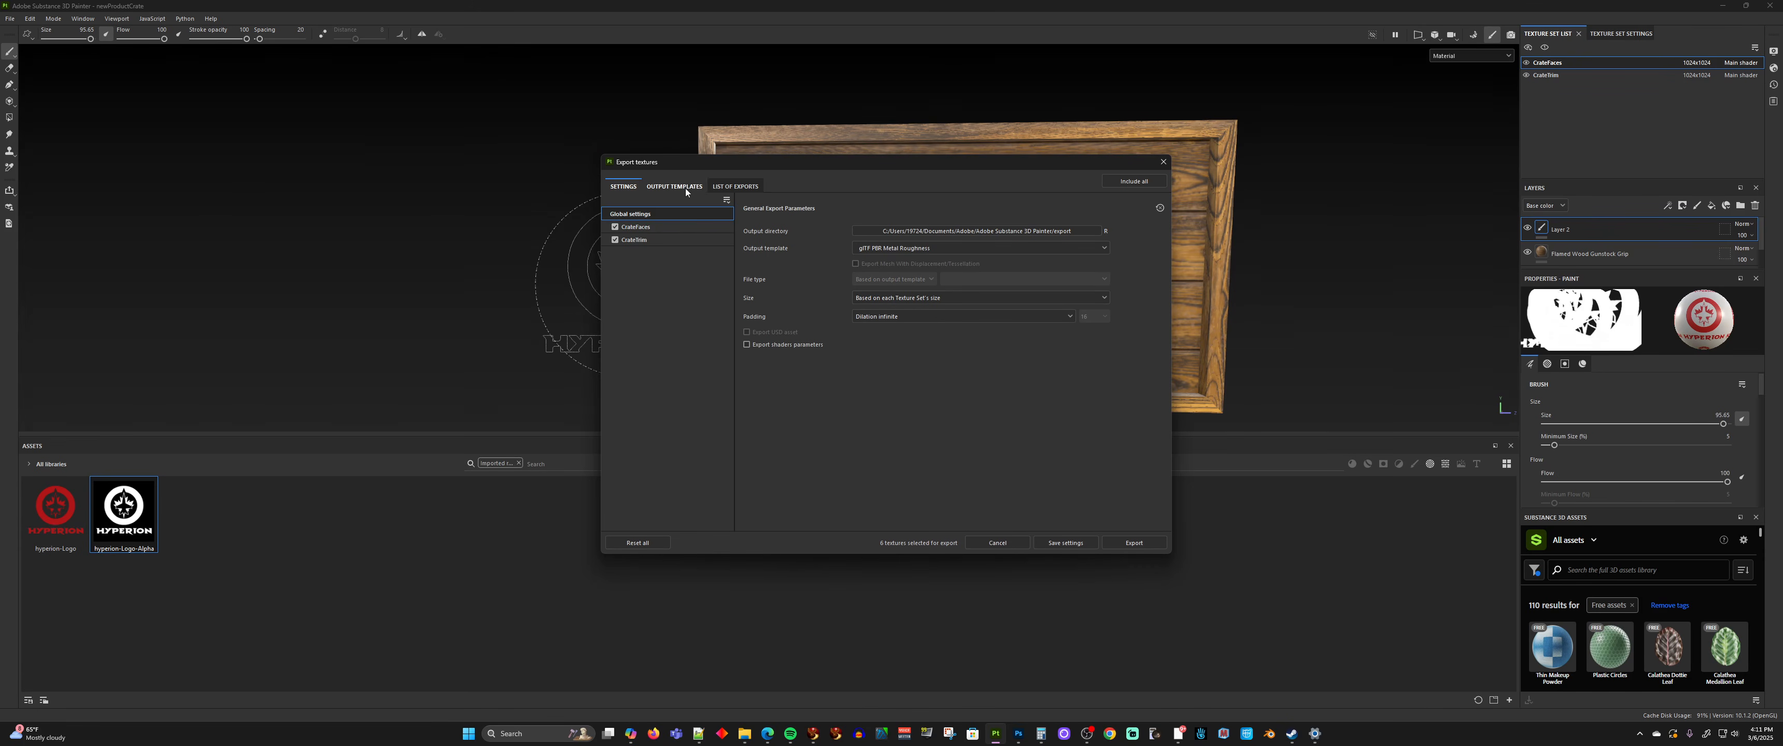
left_click(883, 250)
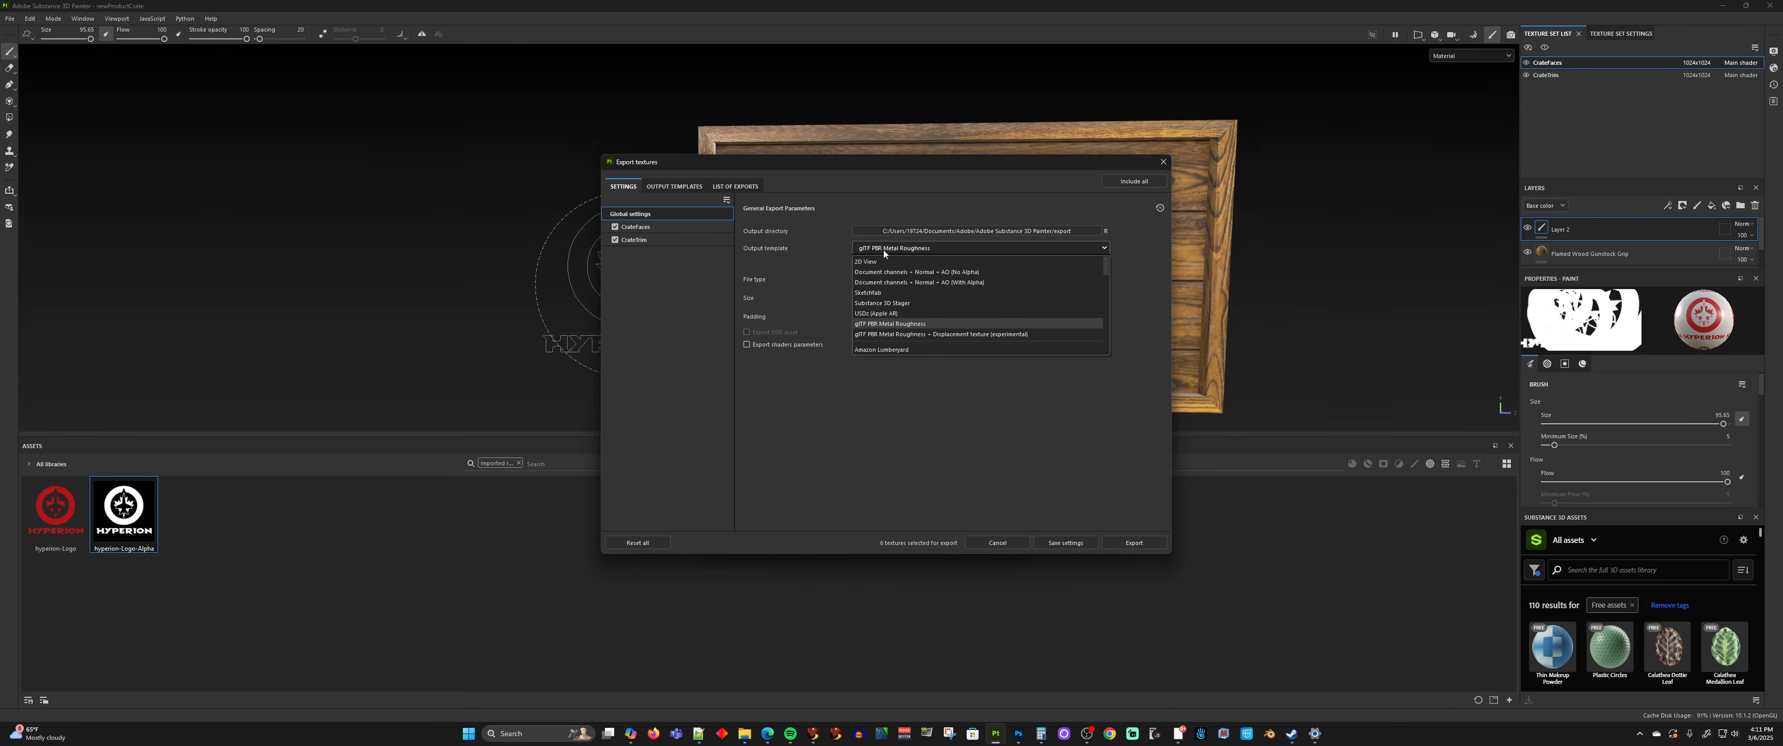
left_click(912, 324)
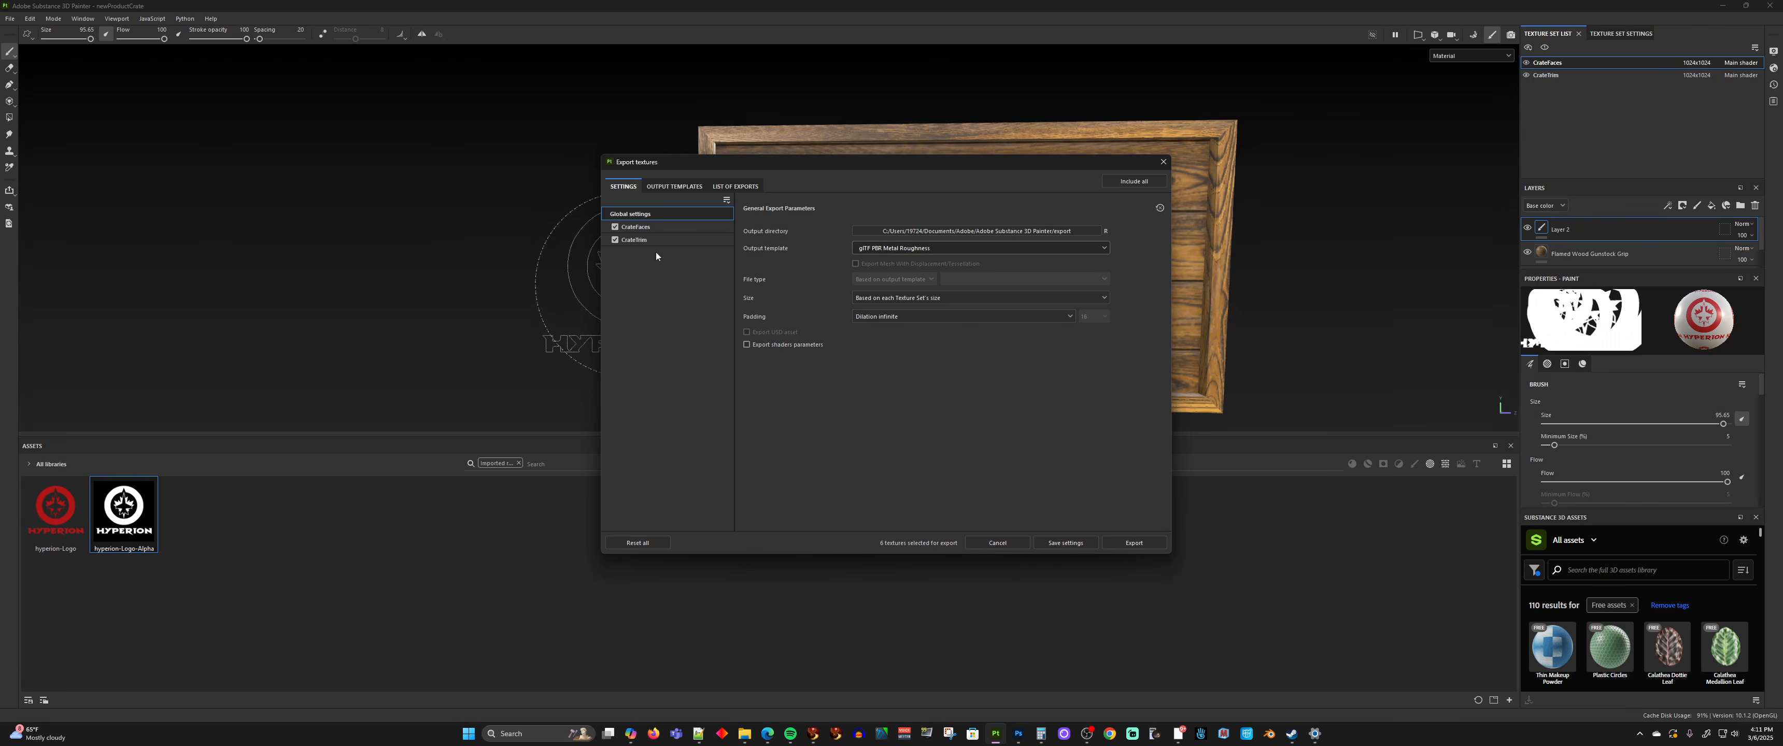
left_click(615, 240)
left_click(1134, 545)
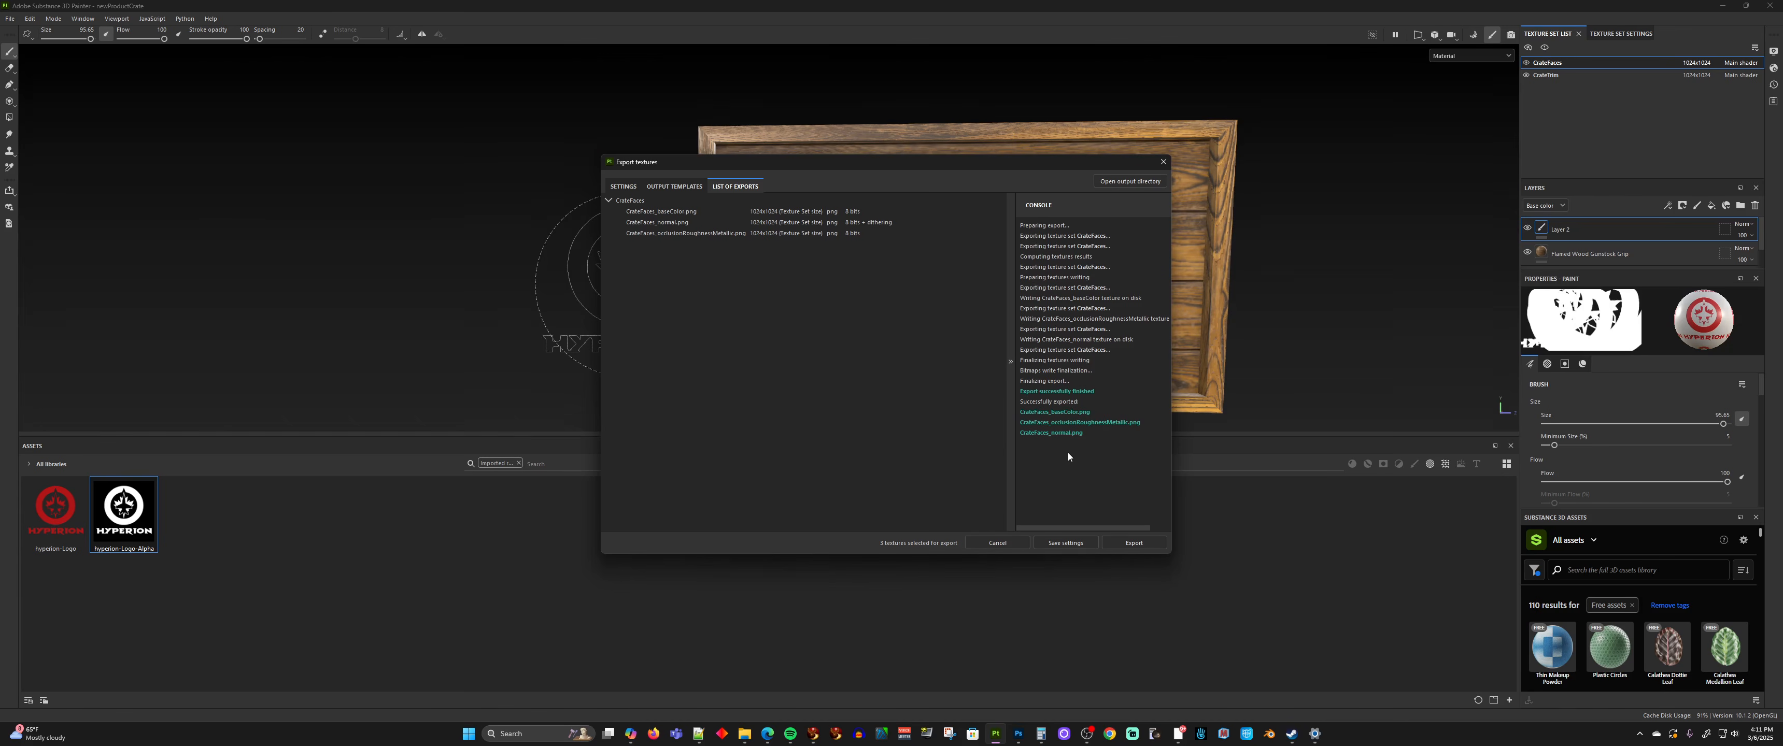
left_click(1001, 542)
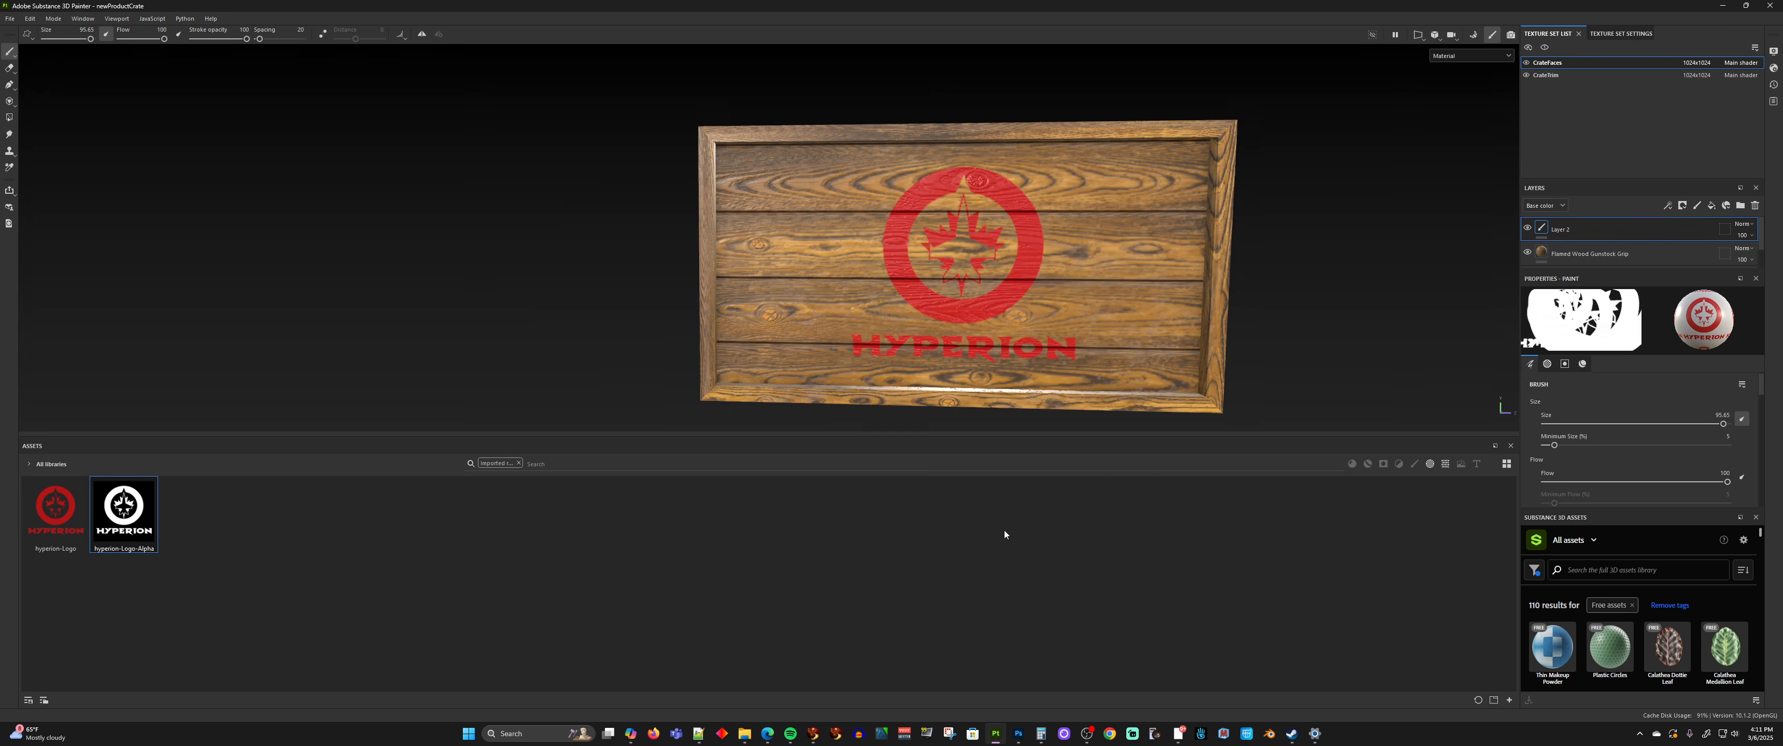
Export the CrateFaces textures again using the Second Life output template and close the export dialog
key("ctrl+shift+e")
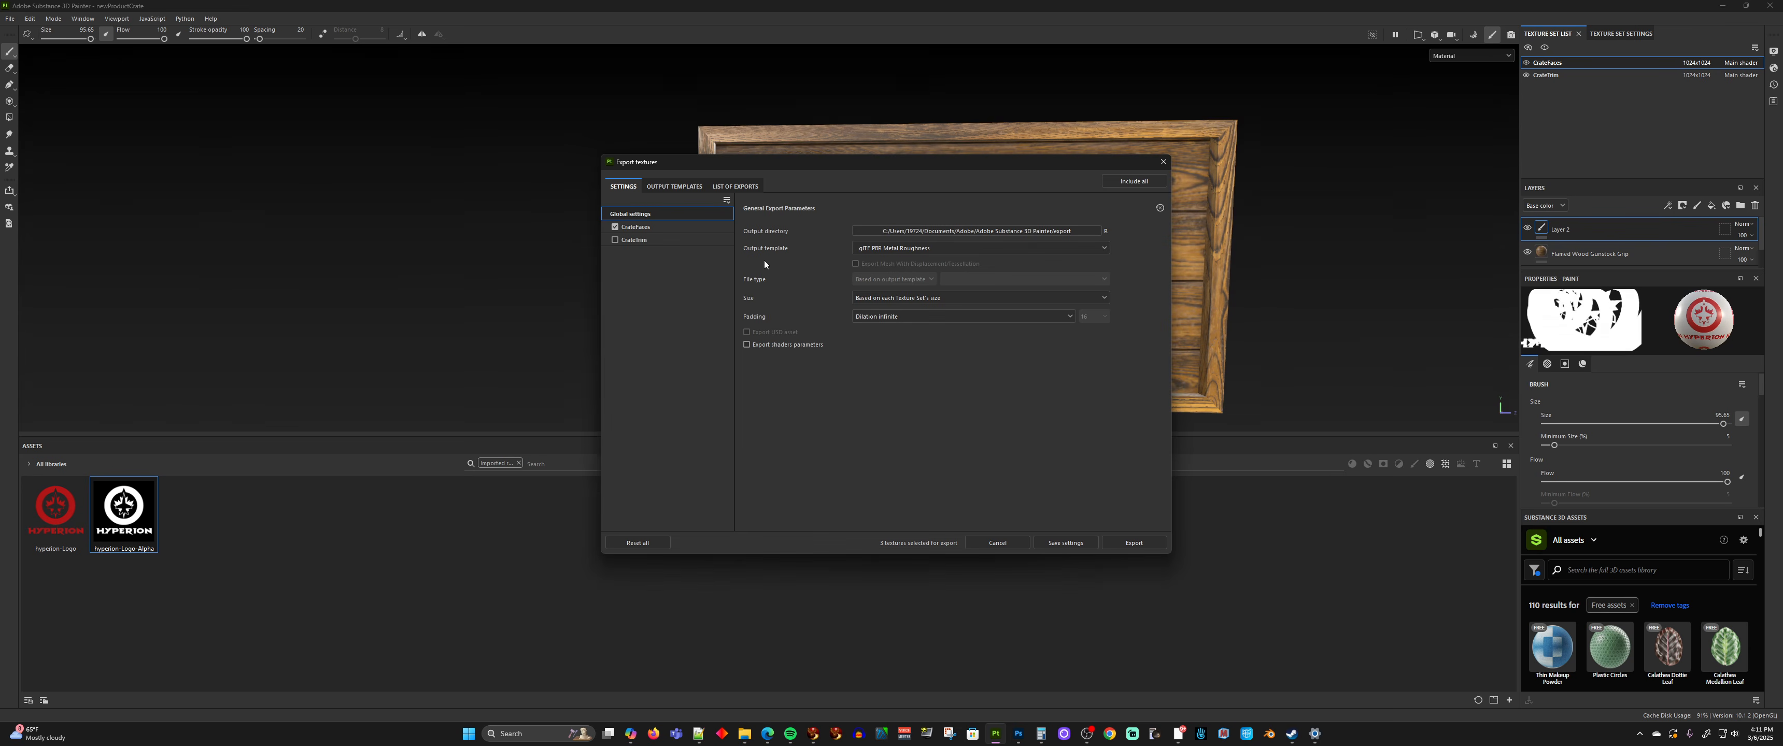
left_click(905, 248)
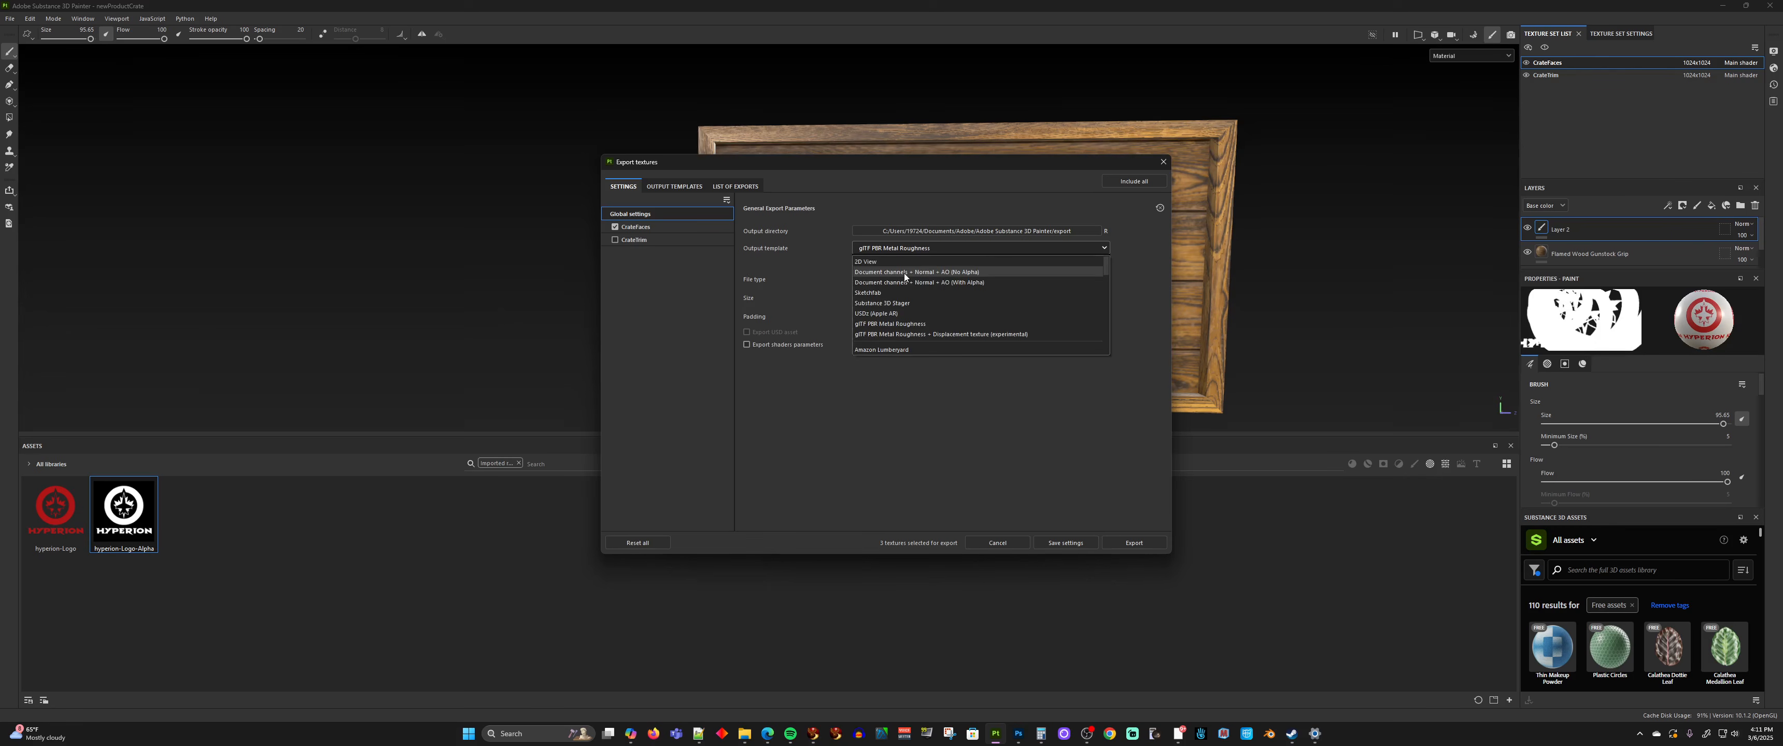
scroll(901, 288, "down", 5)
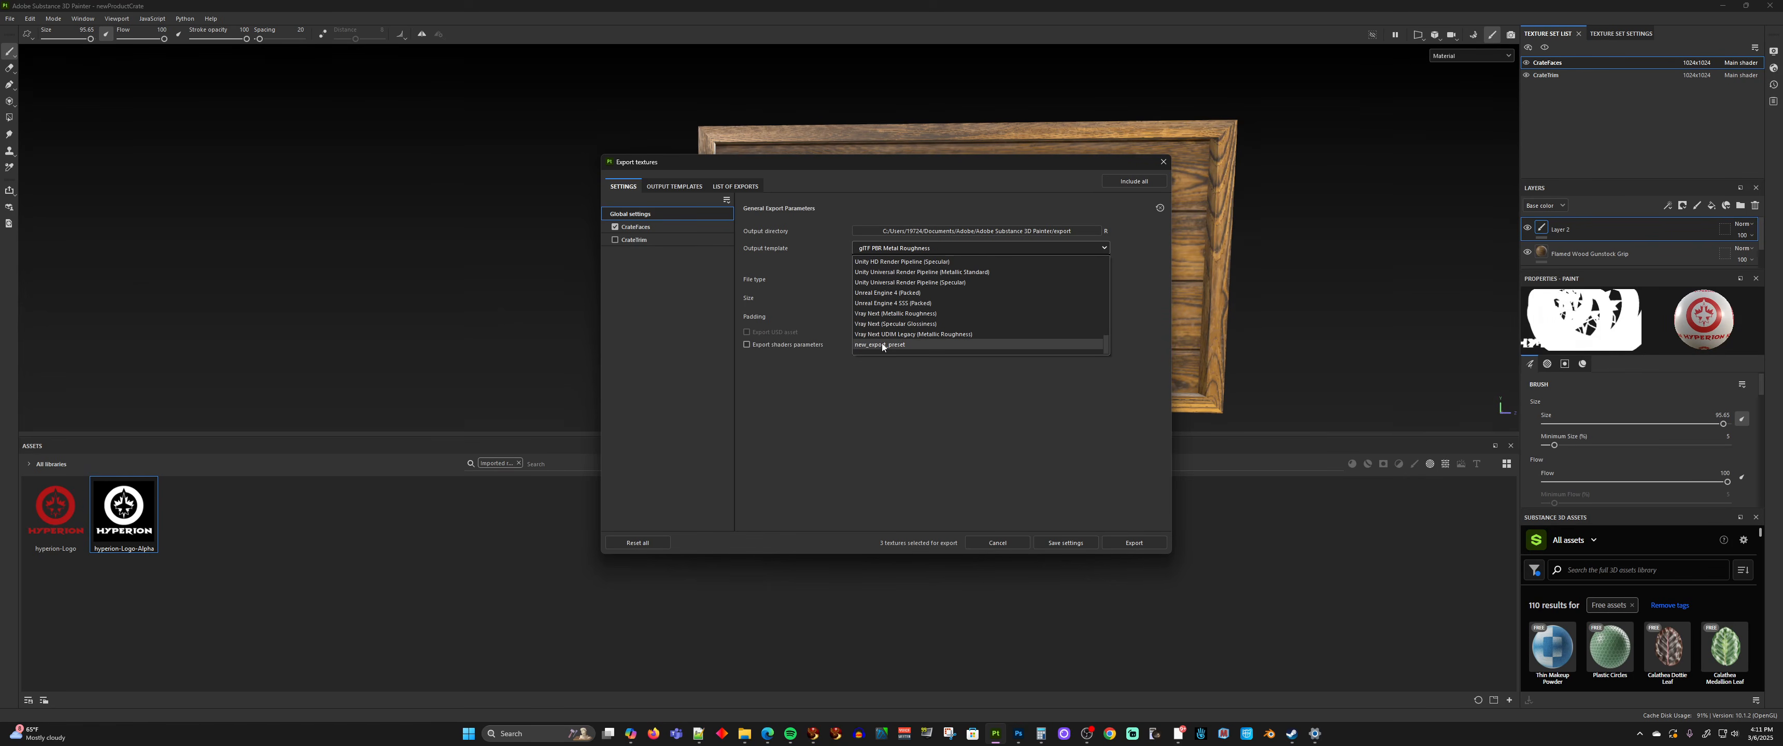
scroll(883, 342, "up", 1)
scroll(880, 336, "up", 2)
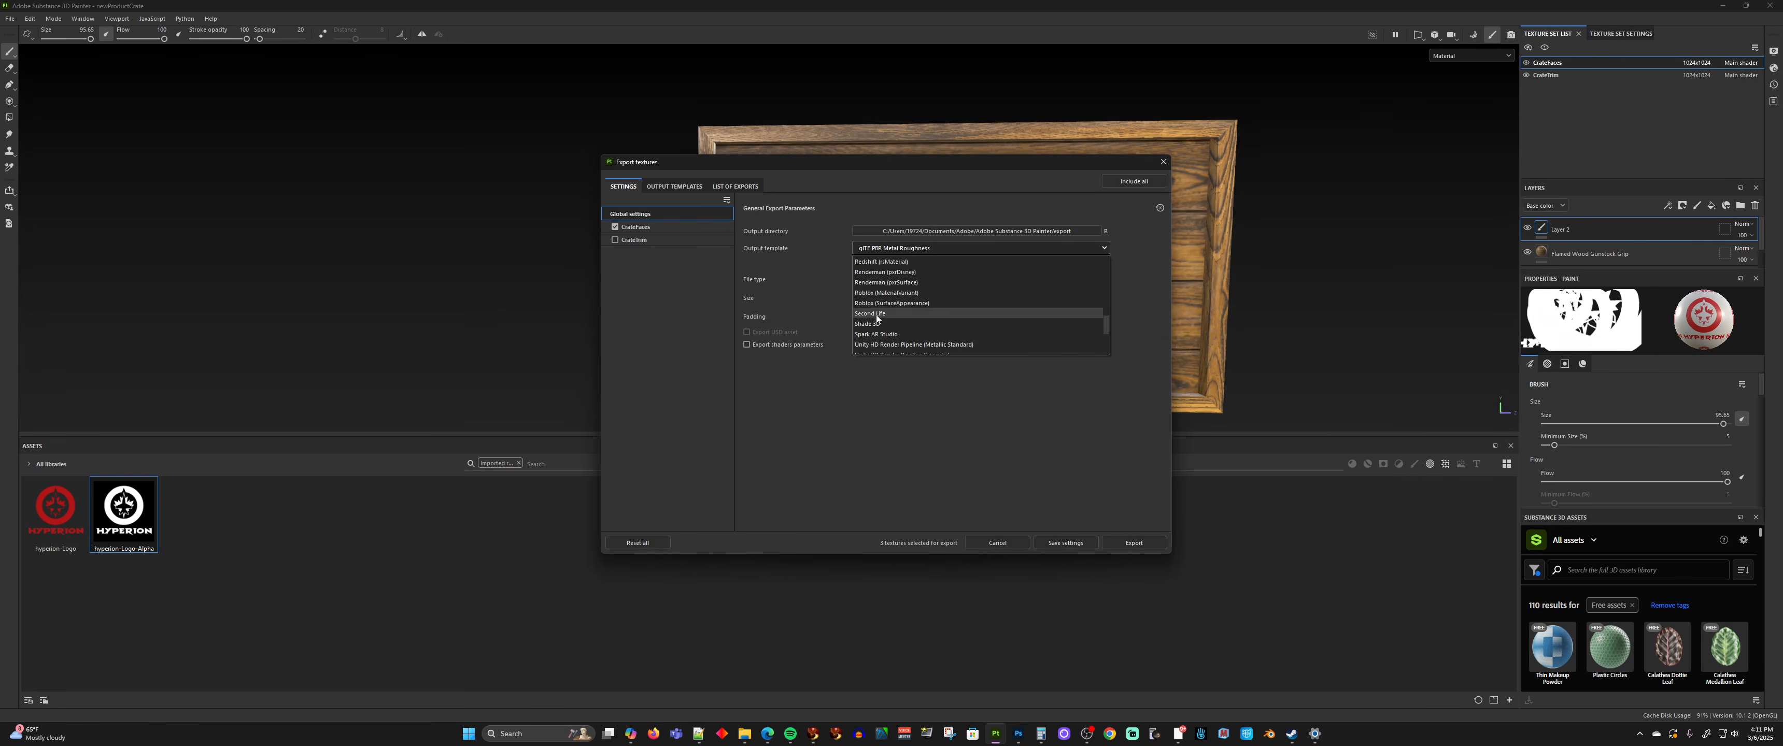
left_click(873, 313)
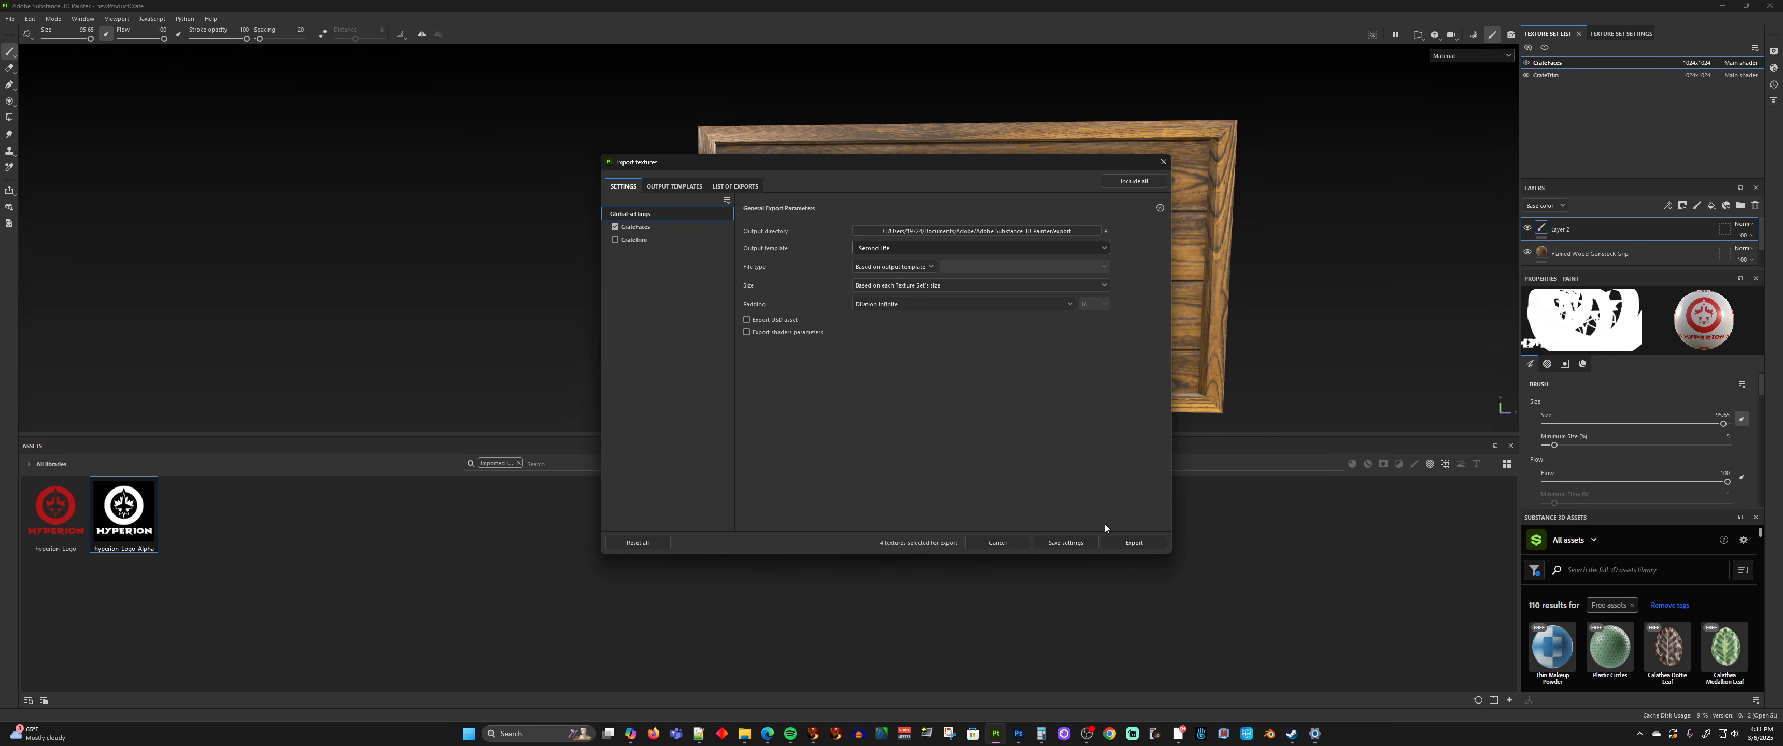
left_click(1127, 543)
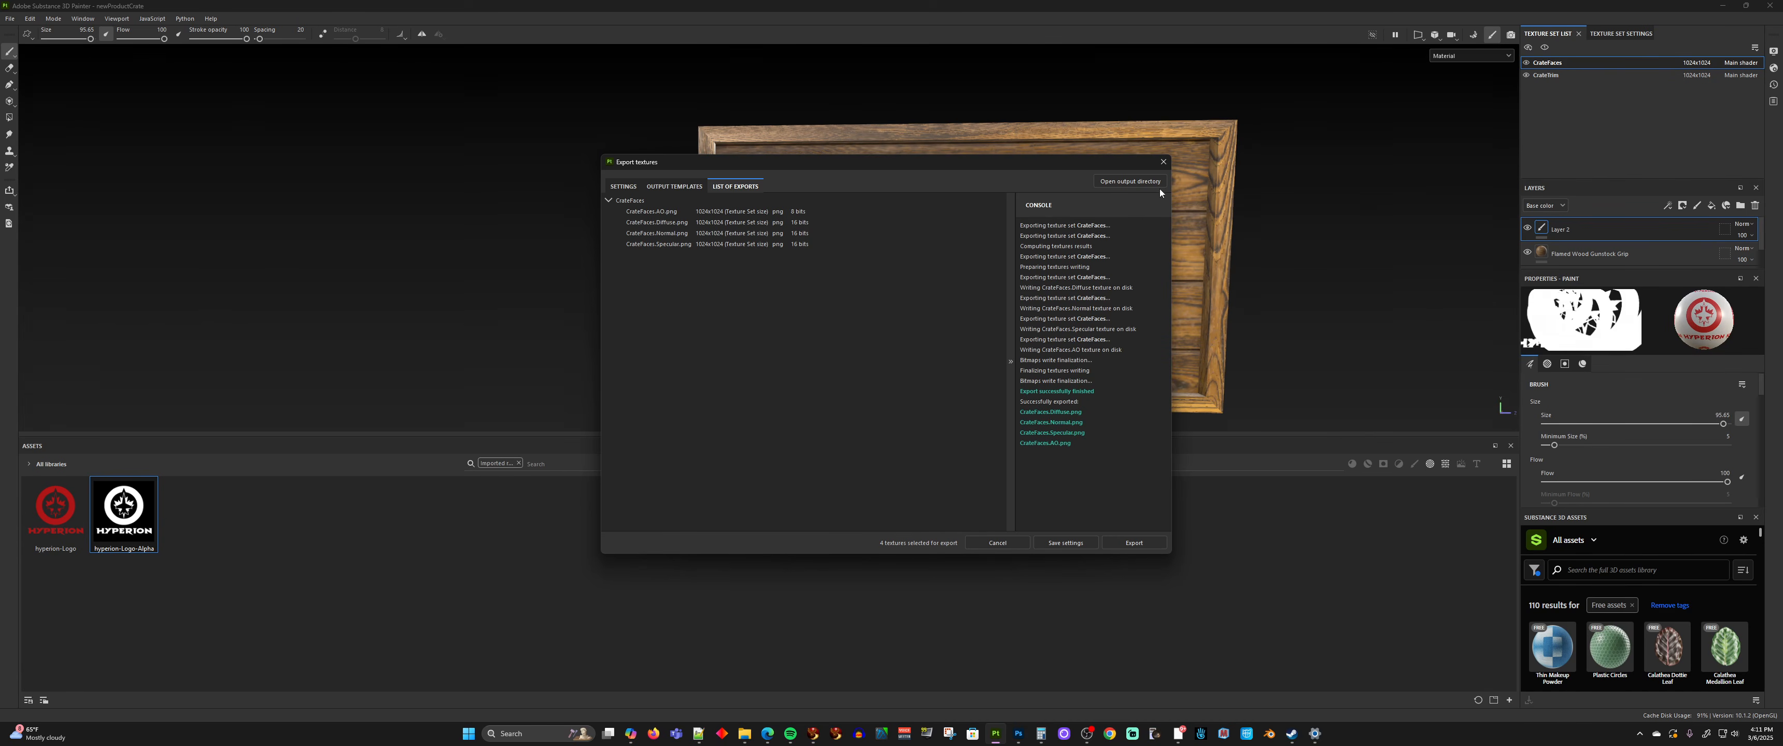
left_click(1164, 166)
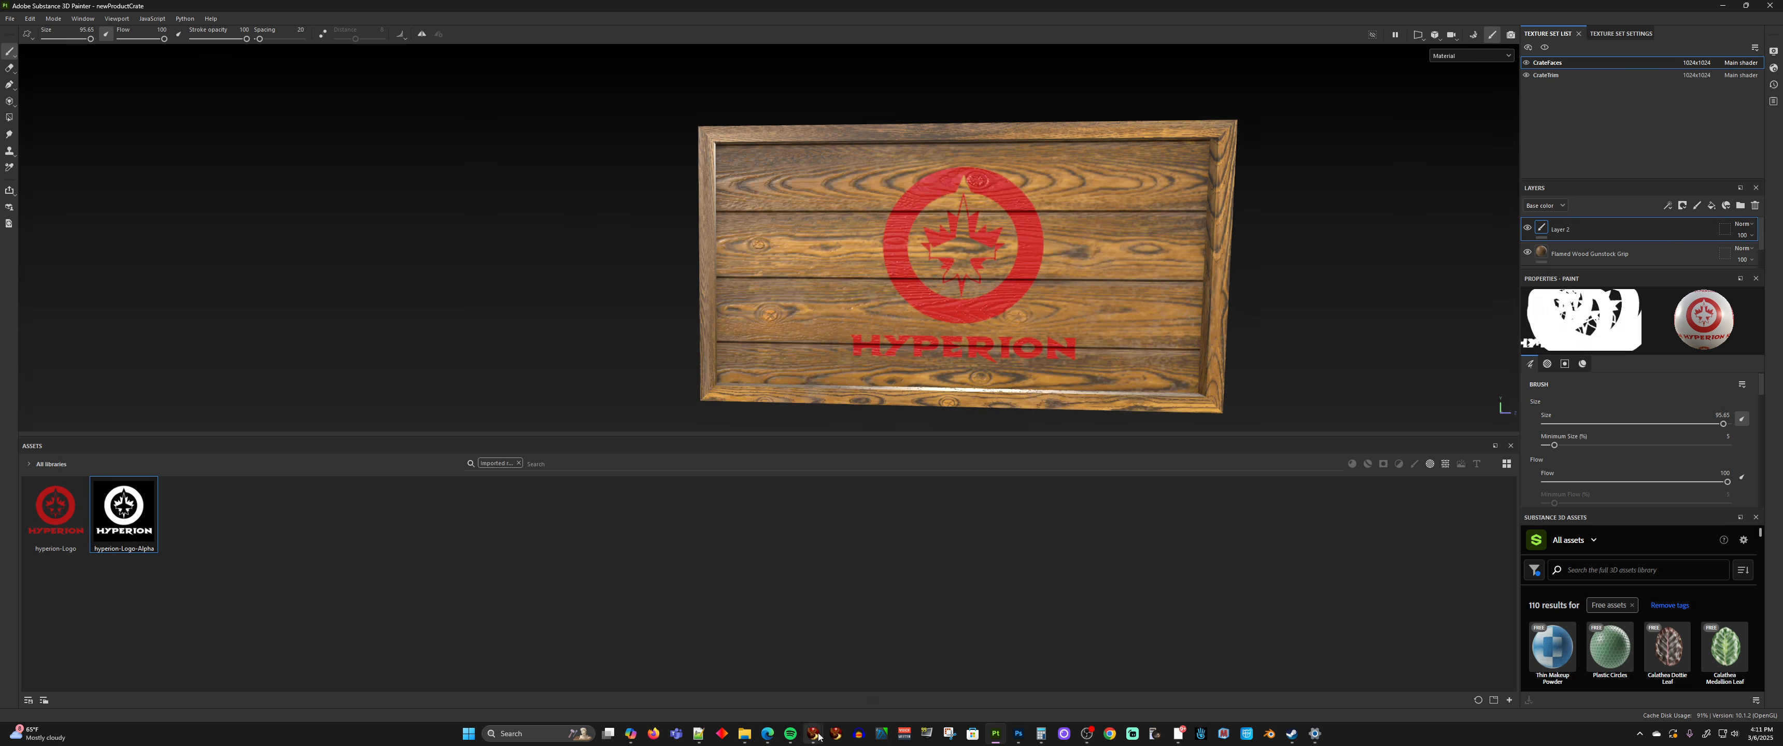
Switch to Firestorm and upload the larger newProductCrate file from the export folder as a material, saving it to the inventory
mouse_move(817, 736)
left_click(780, 694)
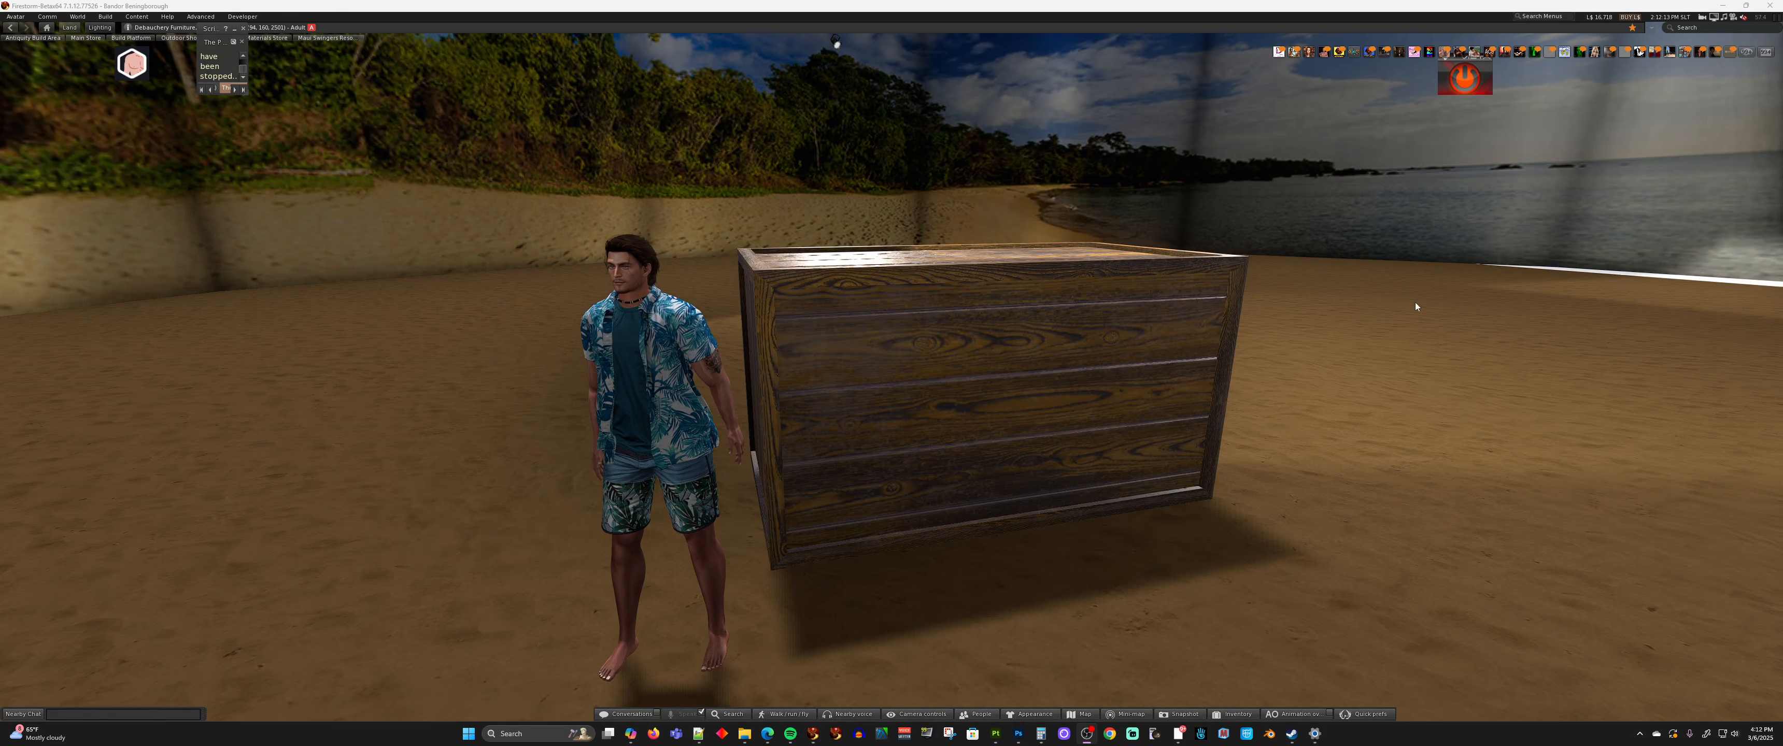
left_click(105, 16)
mouse_move(128, 151)
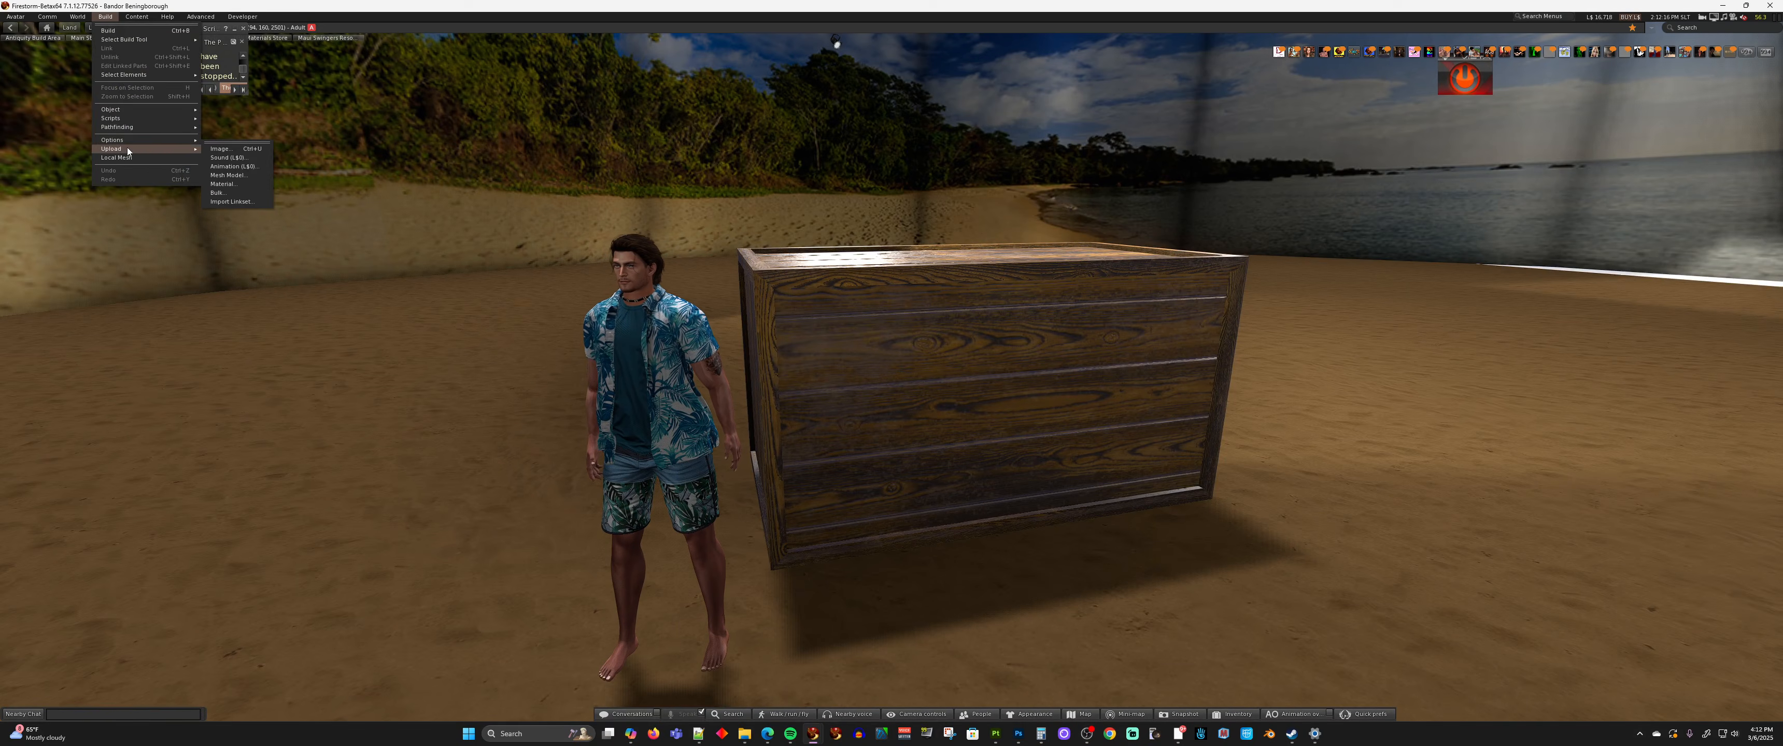
left_click(223, 183)
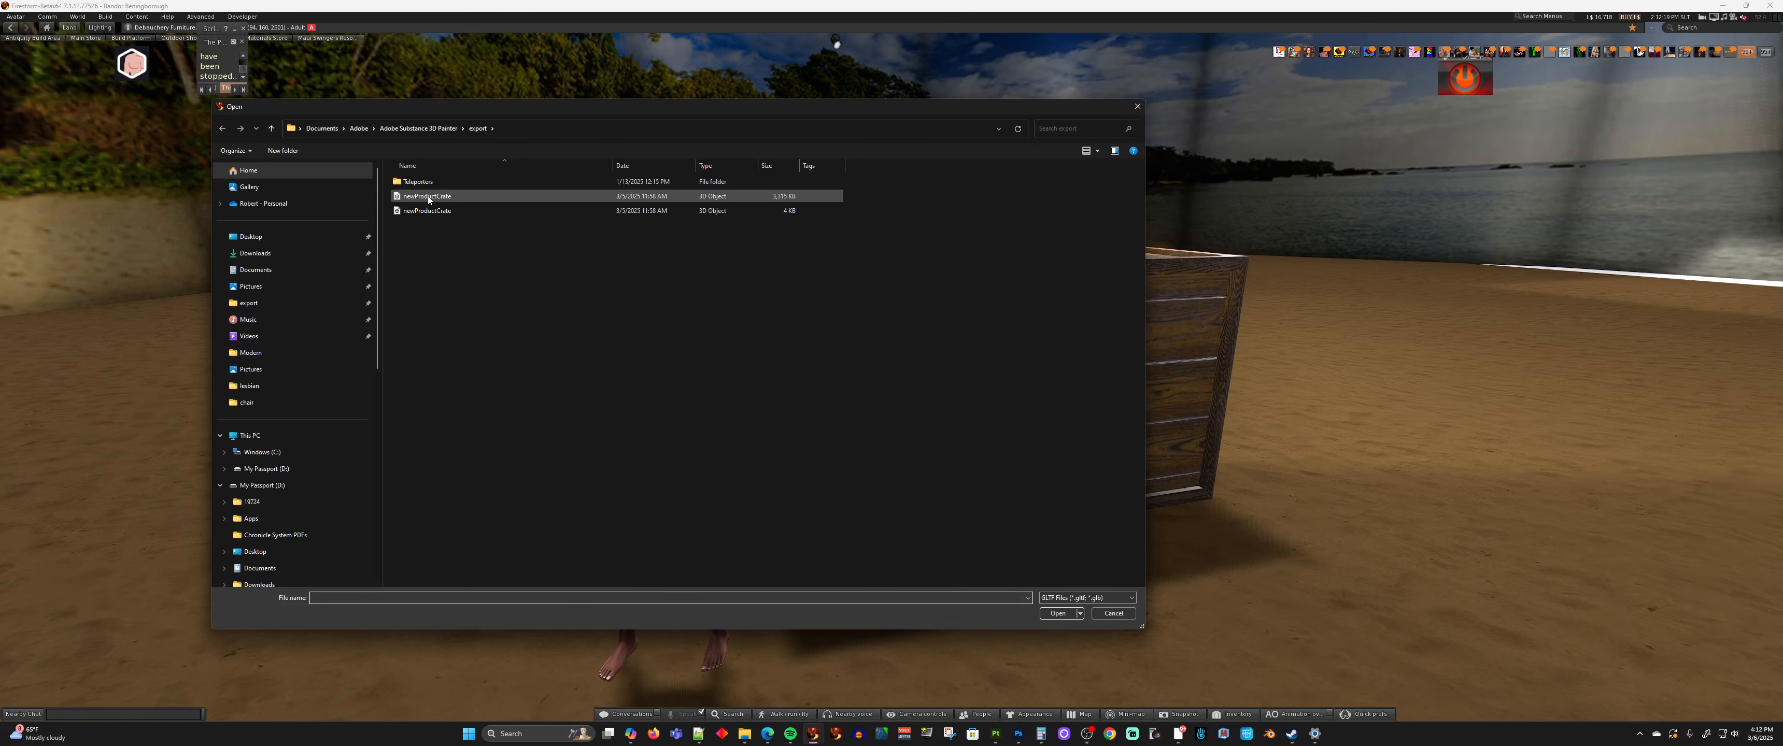
left_click(408, 197)
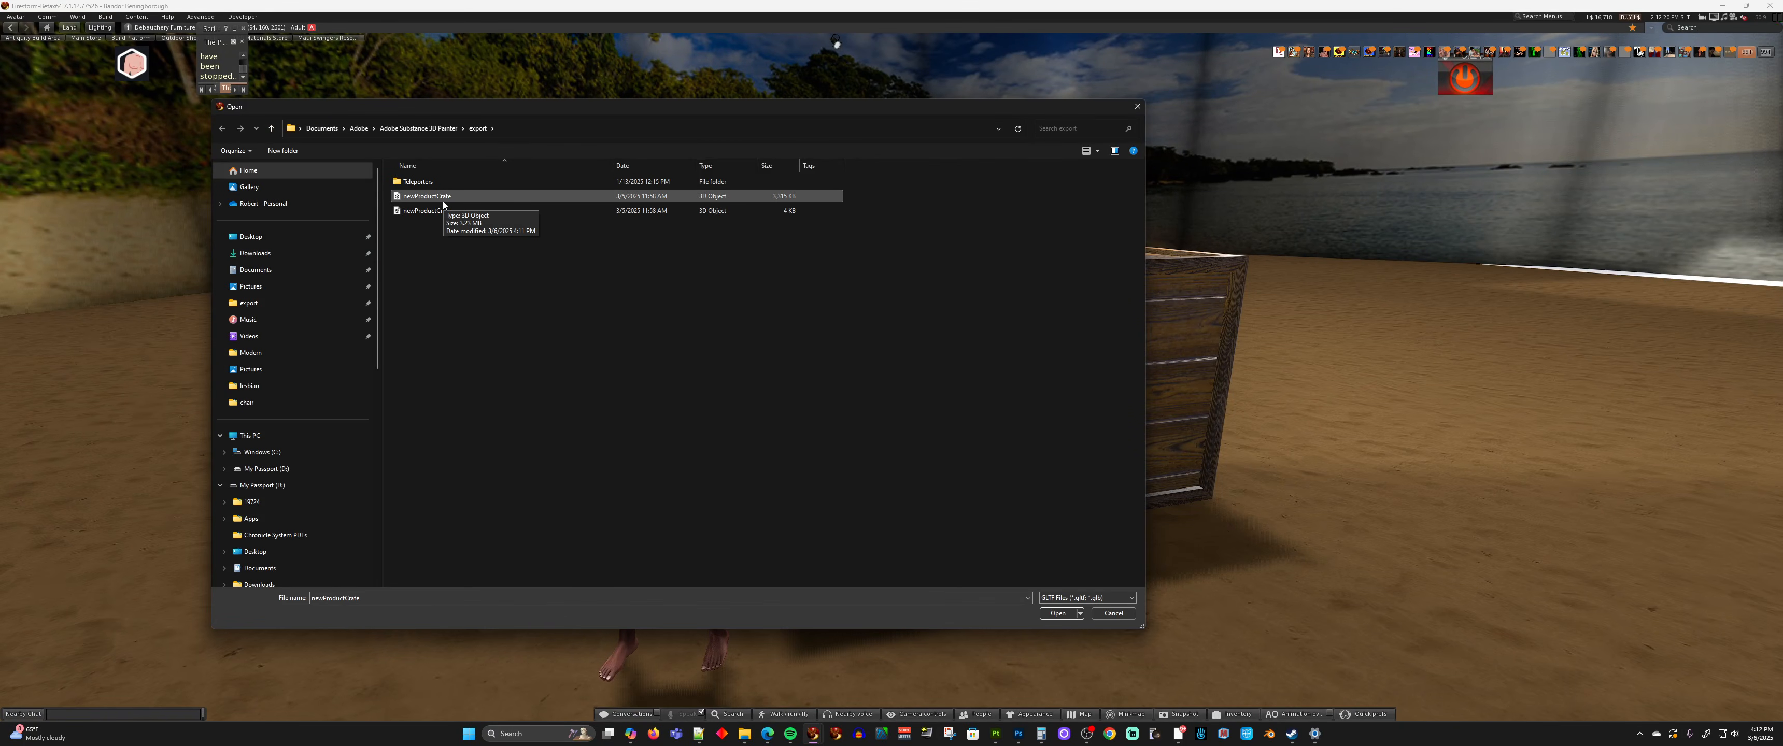
left_click(1057, 614)
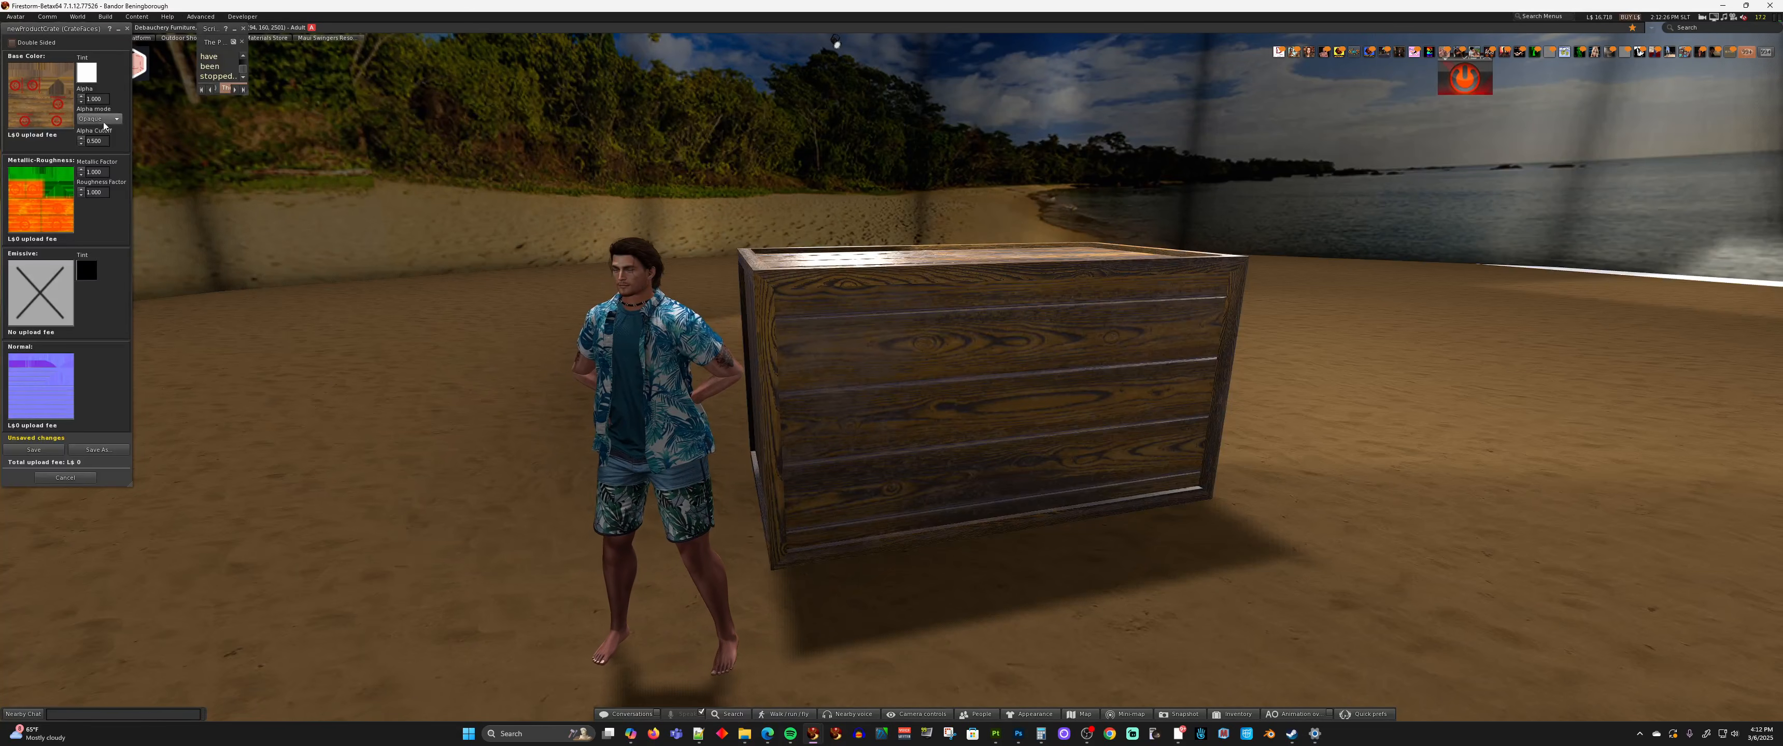
left_click(43, 449)
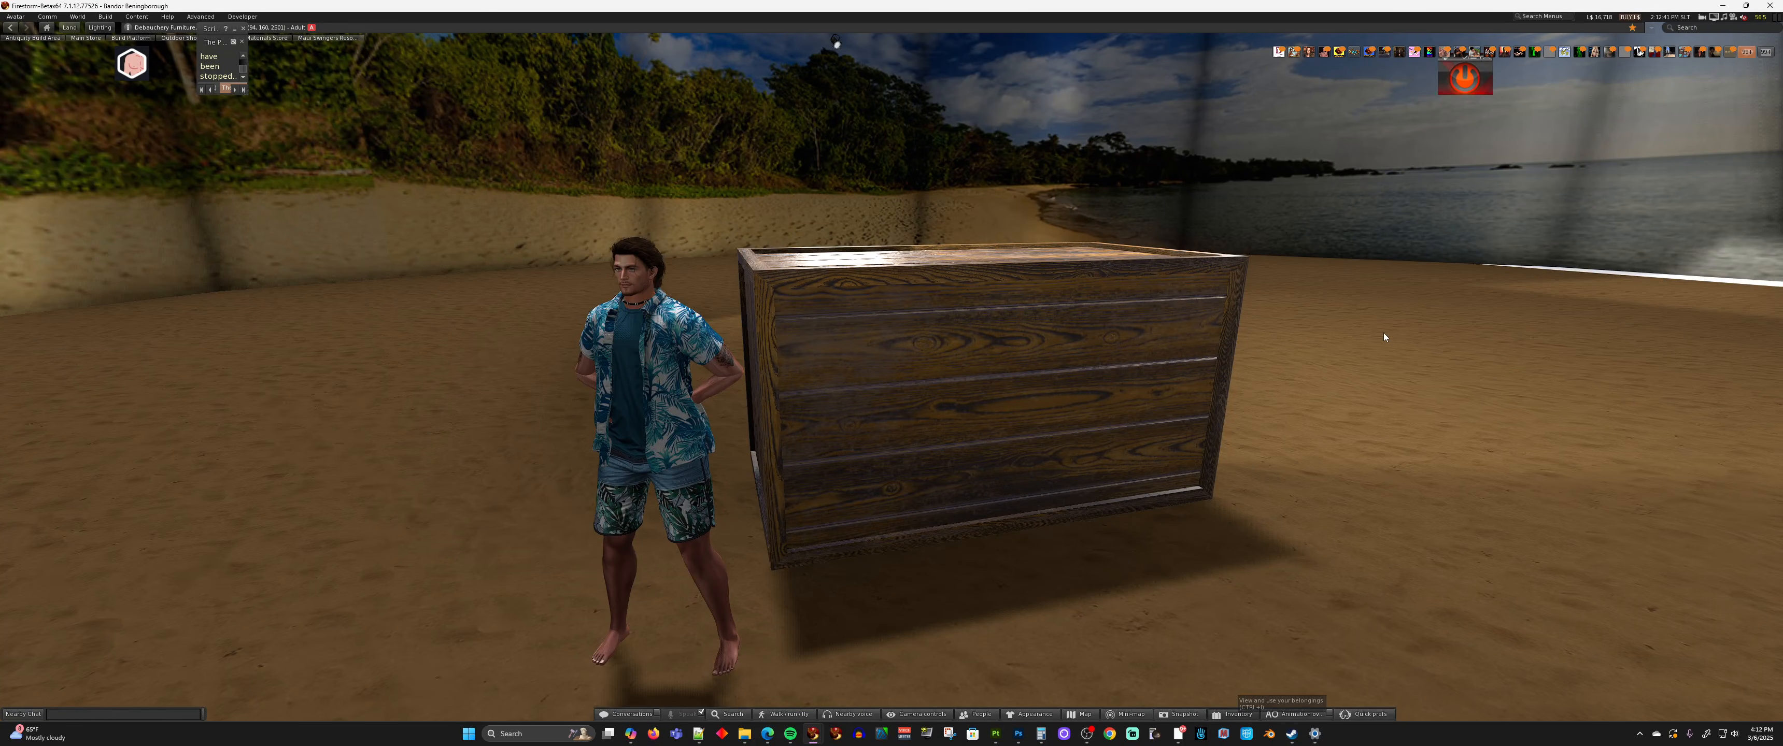
Apply the uploaded newProductCrate (CrateFaces) material from the inventory to the crate's plank faces and check the result
key("ctrl+i")
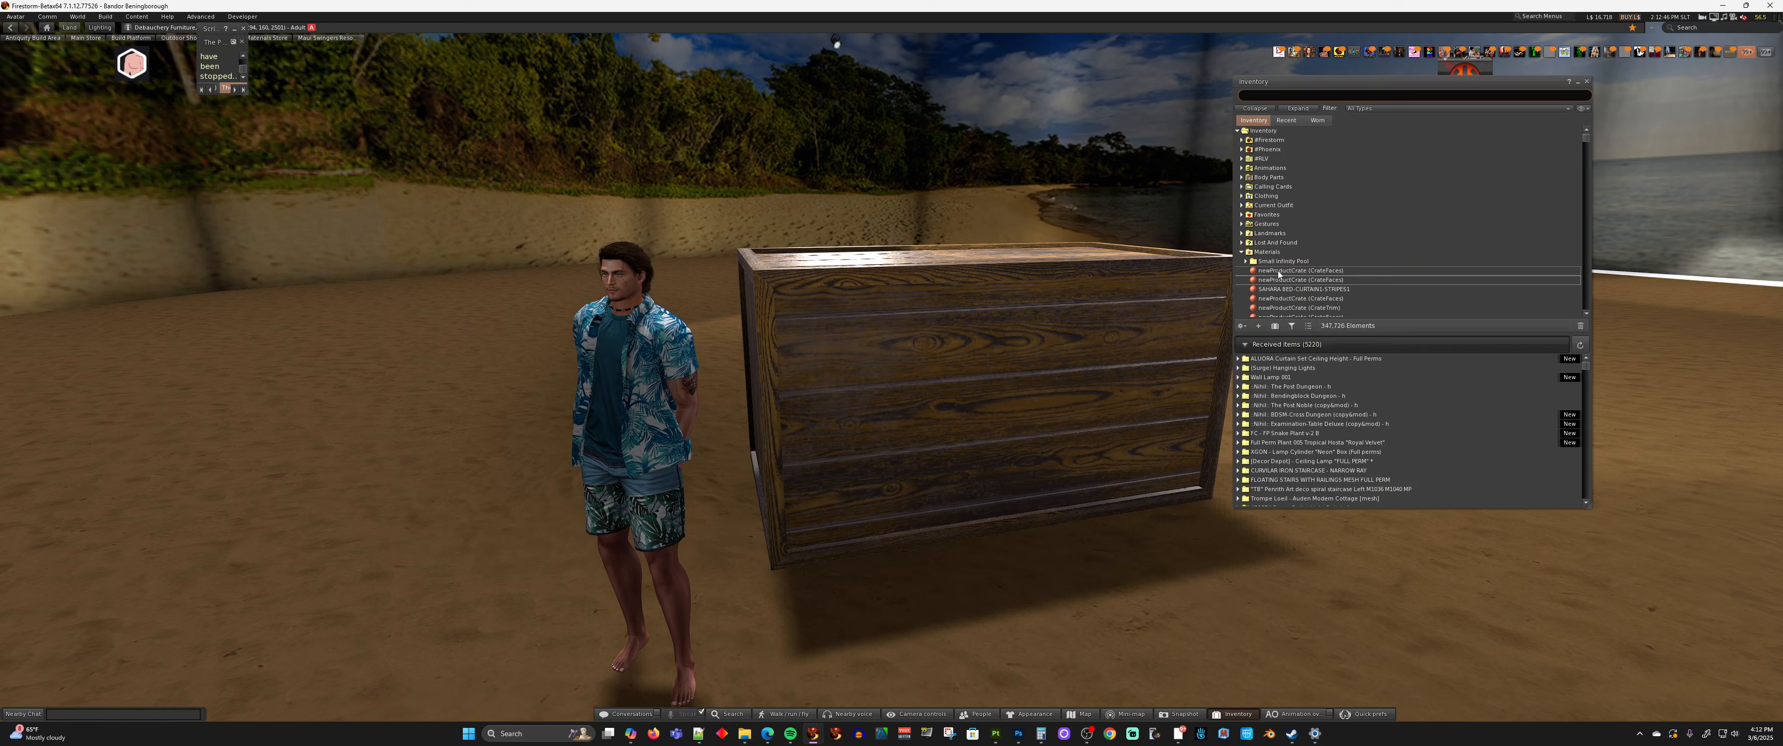
left_click_drag(1278, 274, 1003, 392)
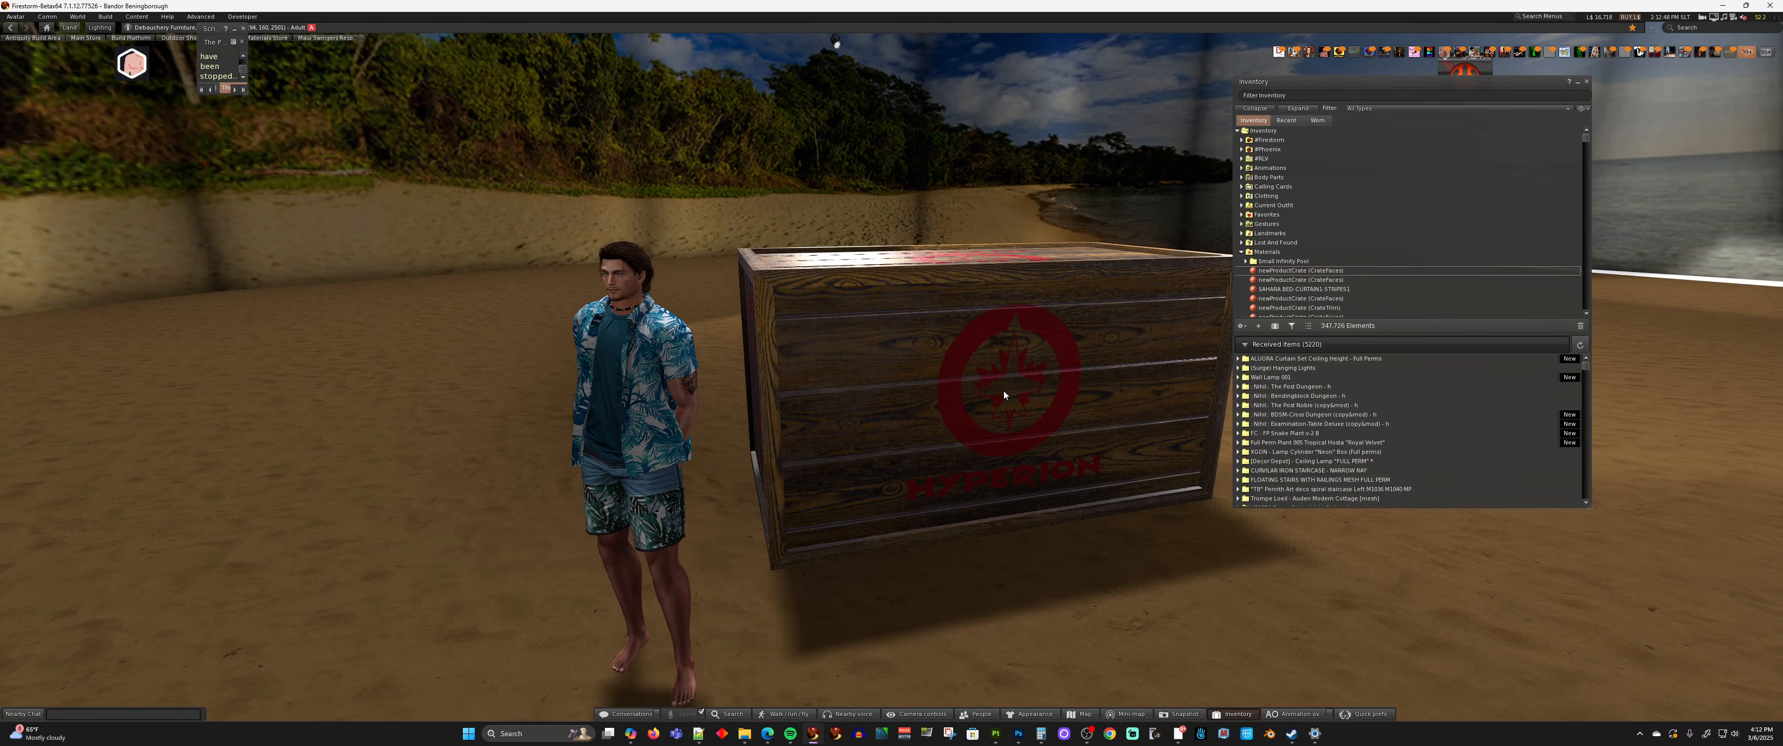
left_click_drag(1065, 327, 1080, 291, "ctrl+alt")
key("Escape")
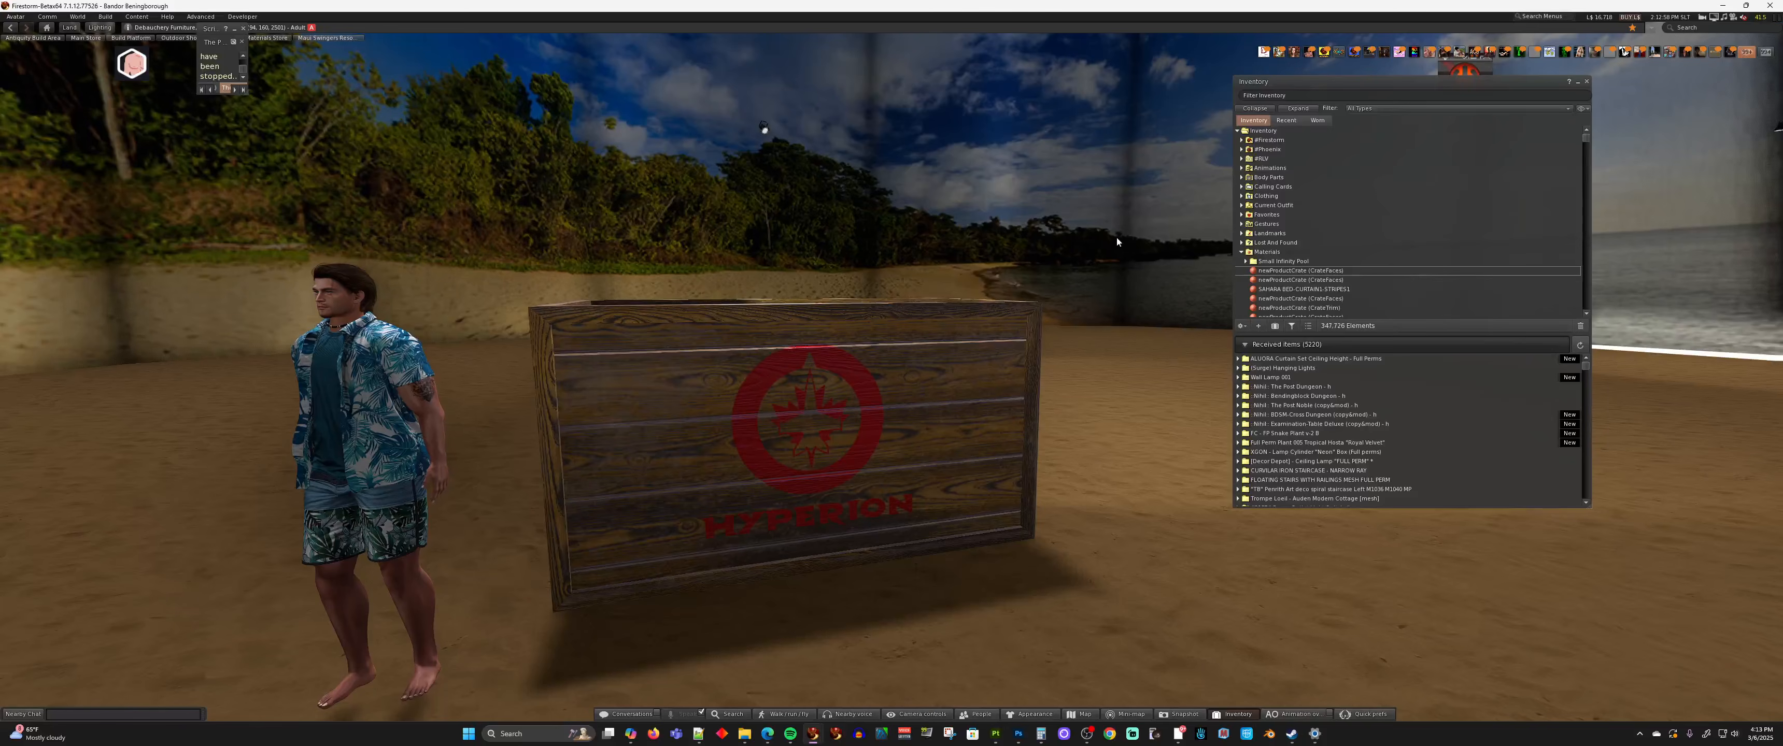
Bulk upload the CrateFaces Diffuse, Normal and Specular textures from the Substance 3D Painter export folder
left_click(106, 17)
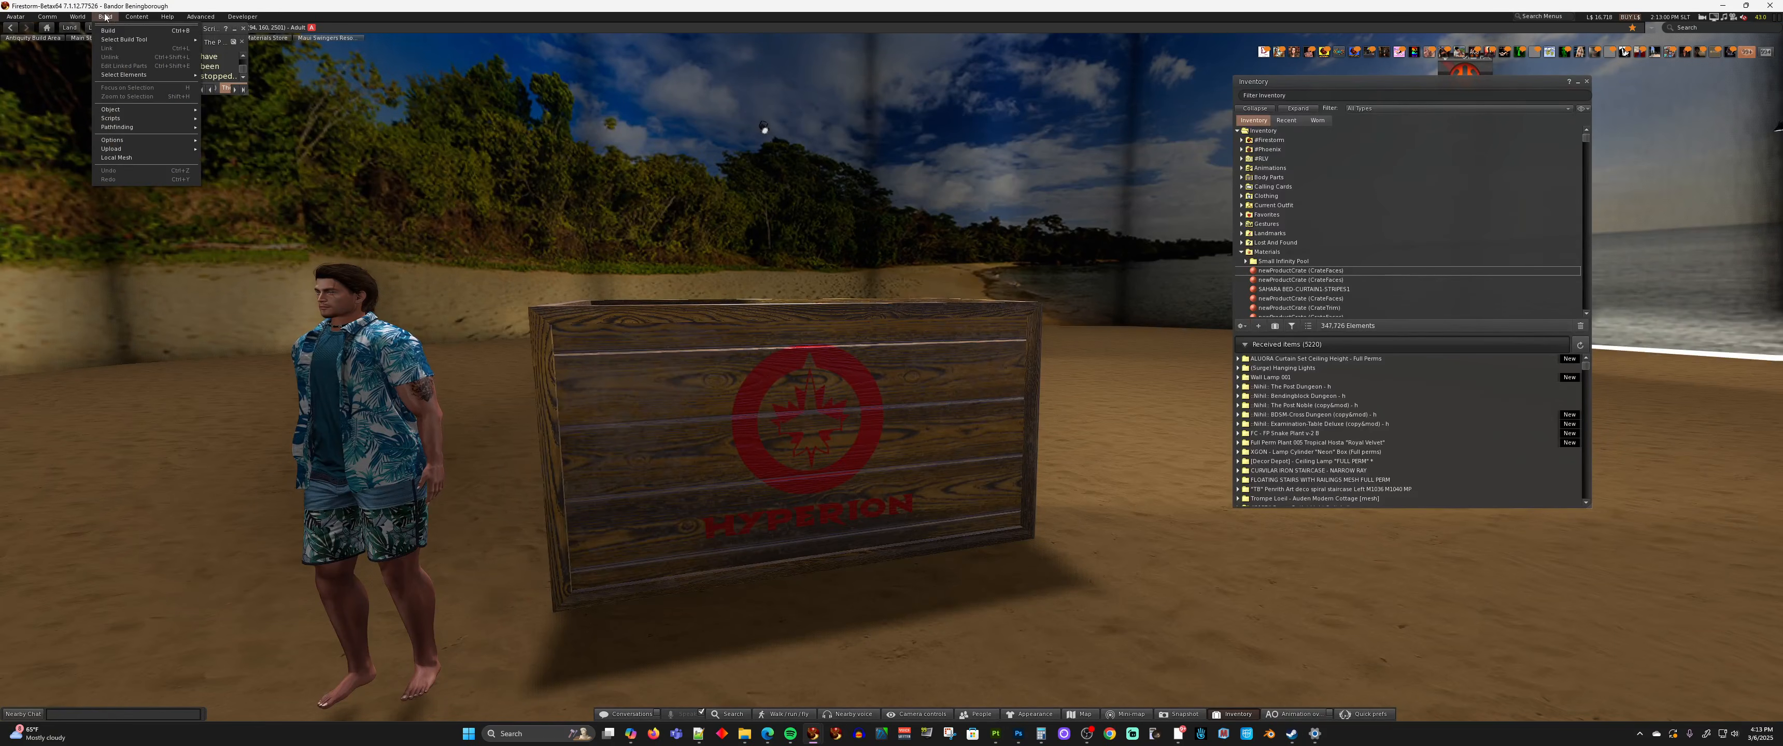
mouse_move(118, 149)
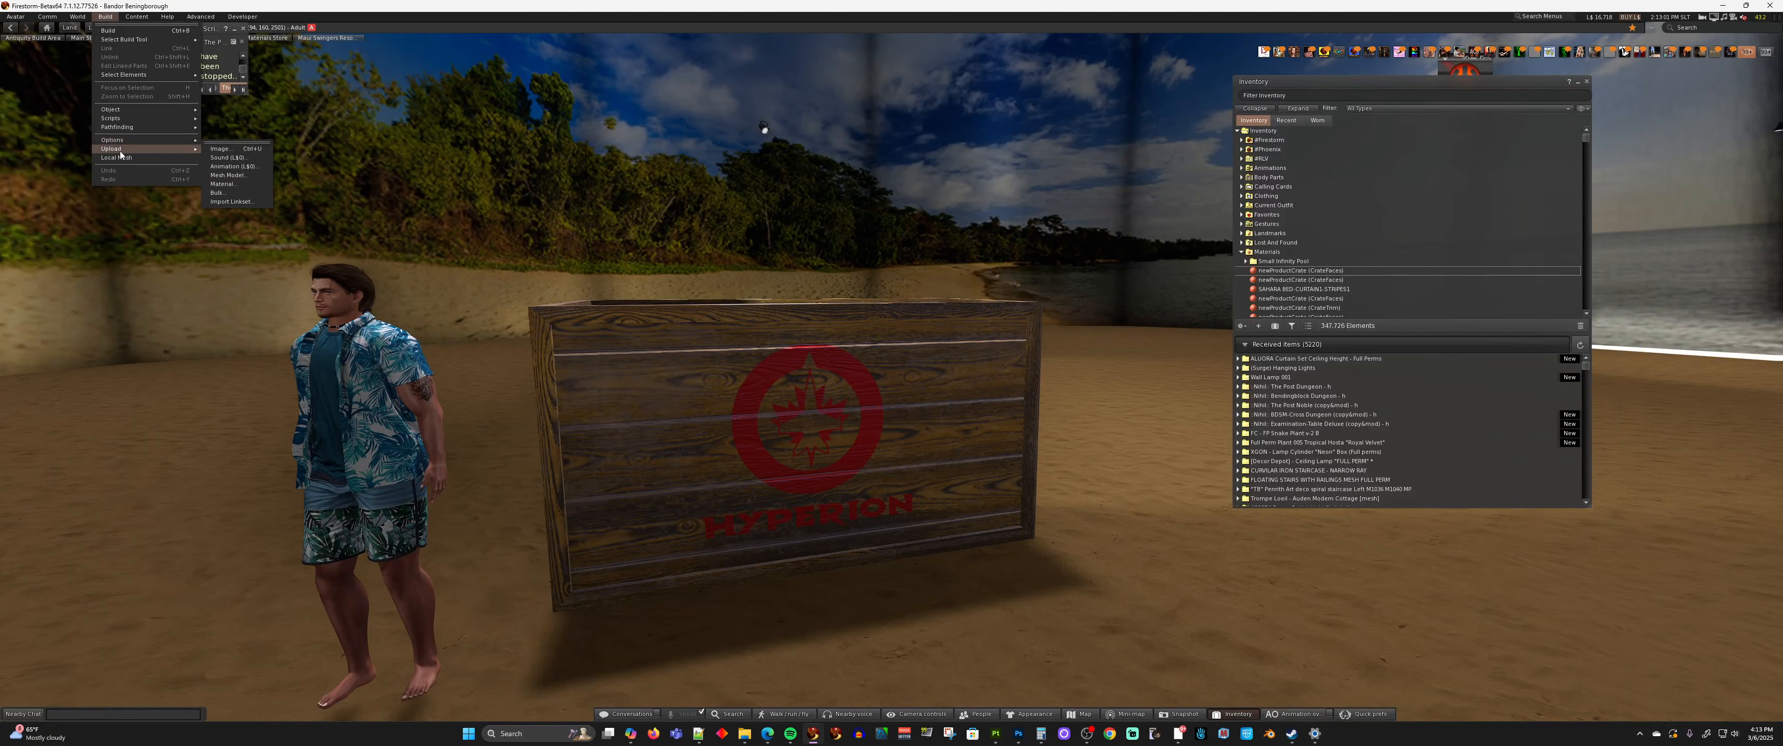
left_click(235, 194)
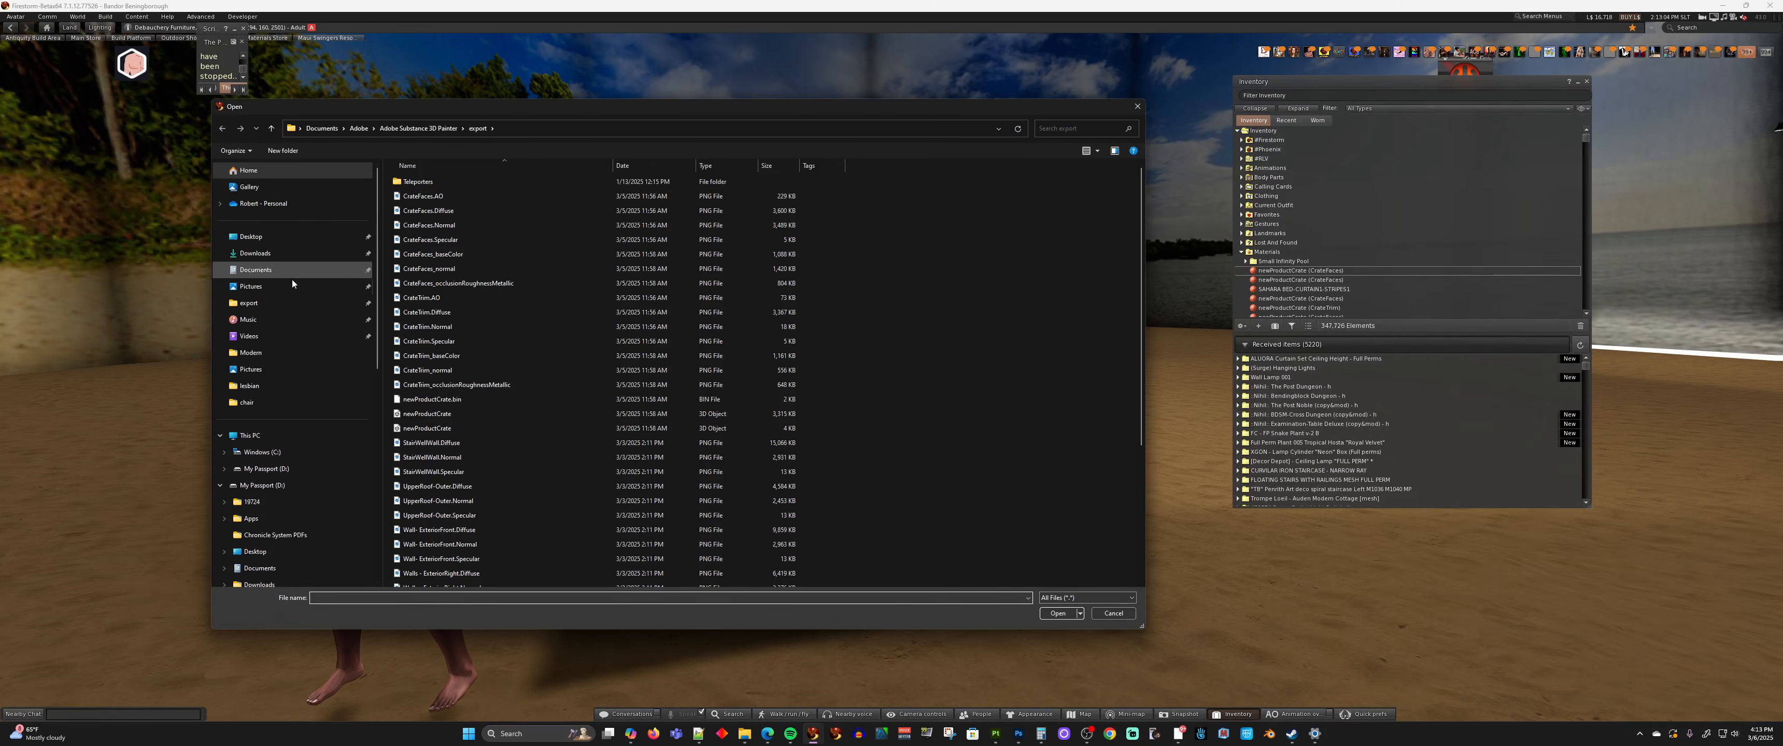
left_click(454, 214)
left_click(464, 239, "shift")
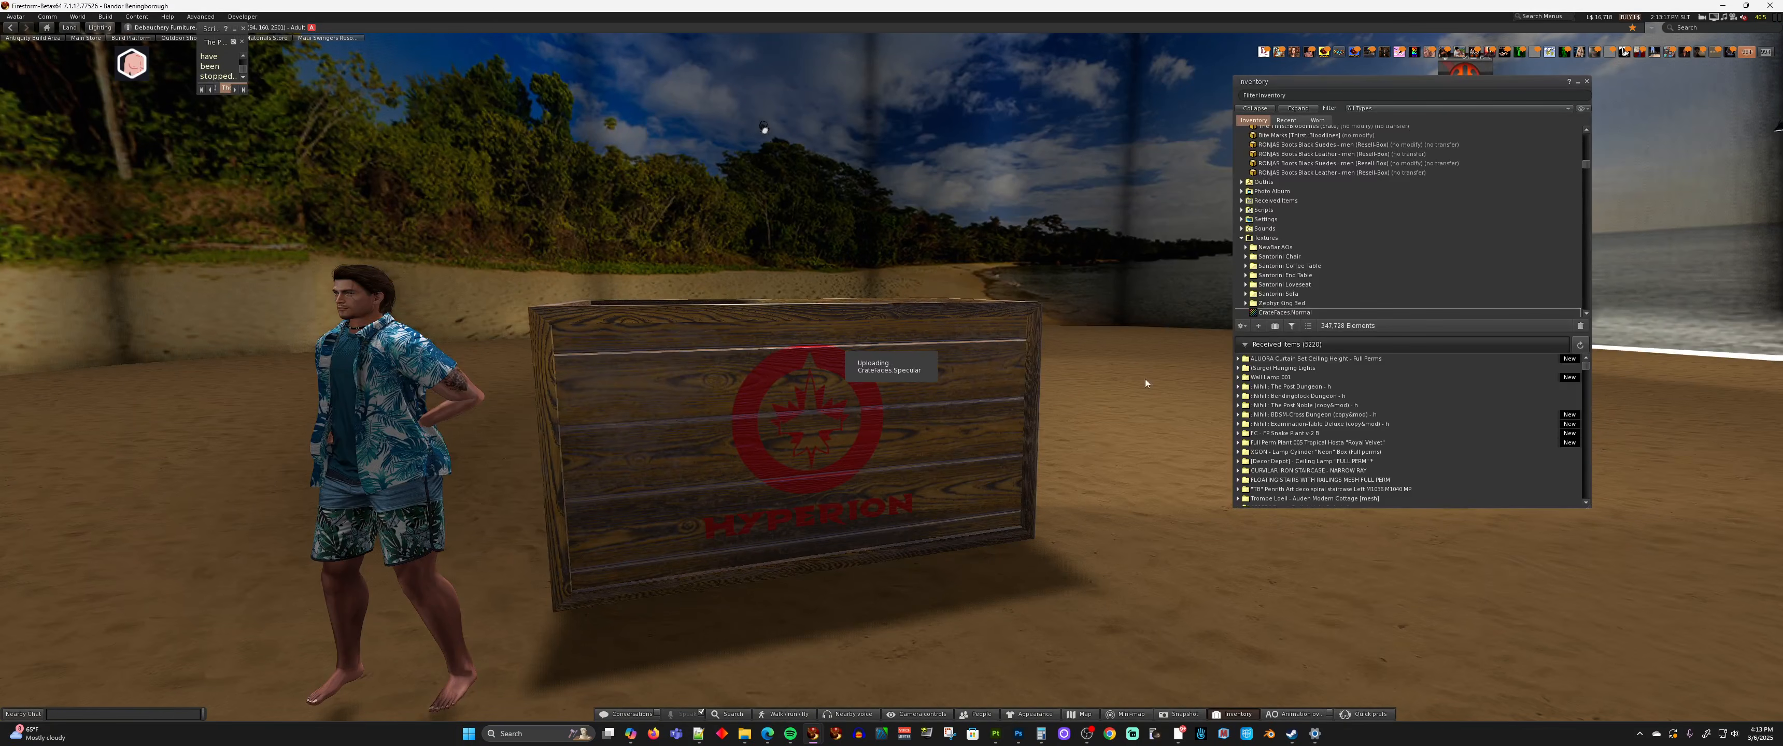
Edit the crate, select its plank face and assign the CrateFaces Diffuse, Normal and Specular textures to the matching Blinn-Phong slots
right_click(889, 449)
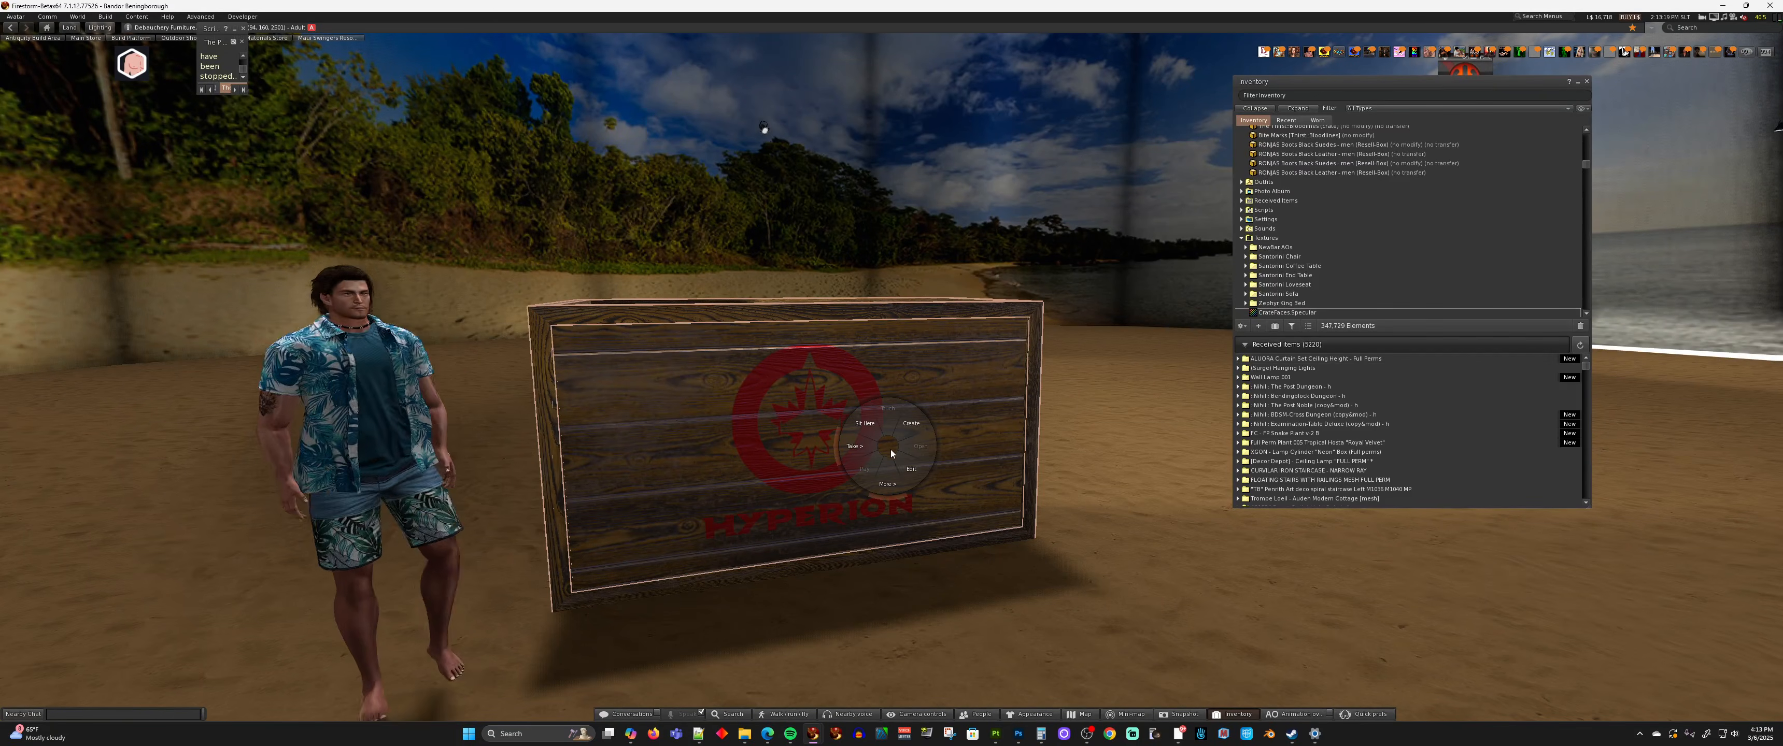
left_click(908, 468)
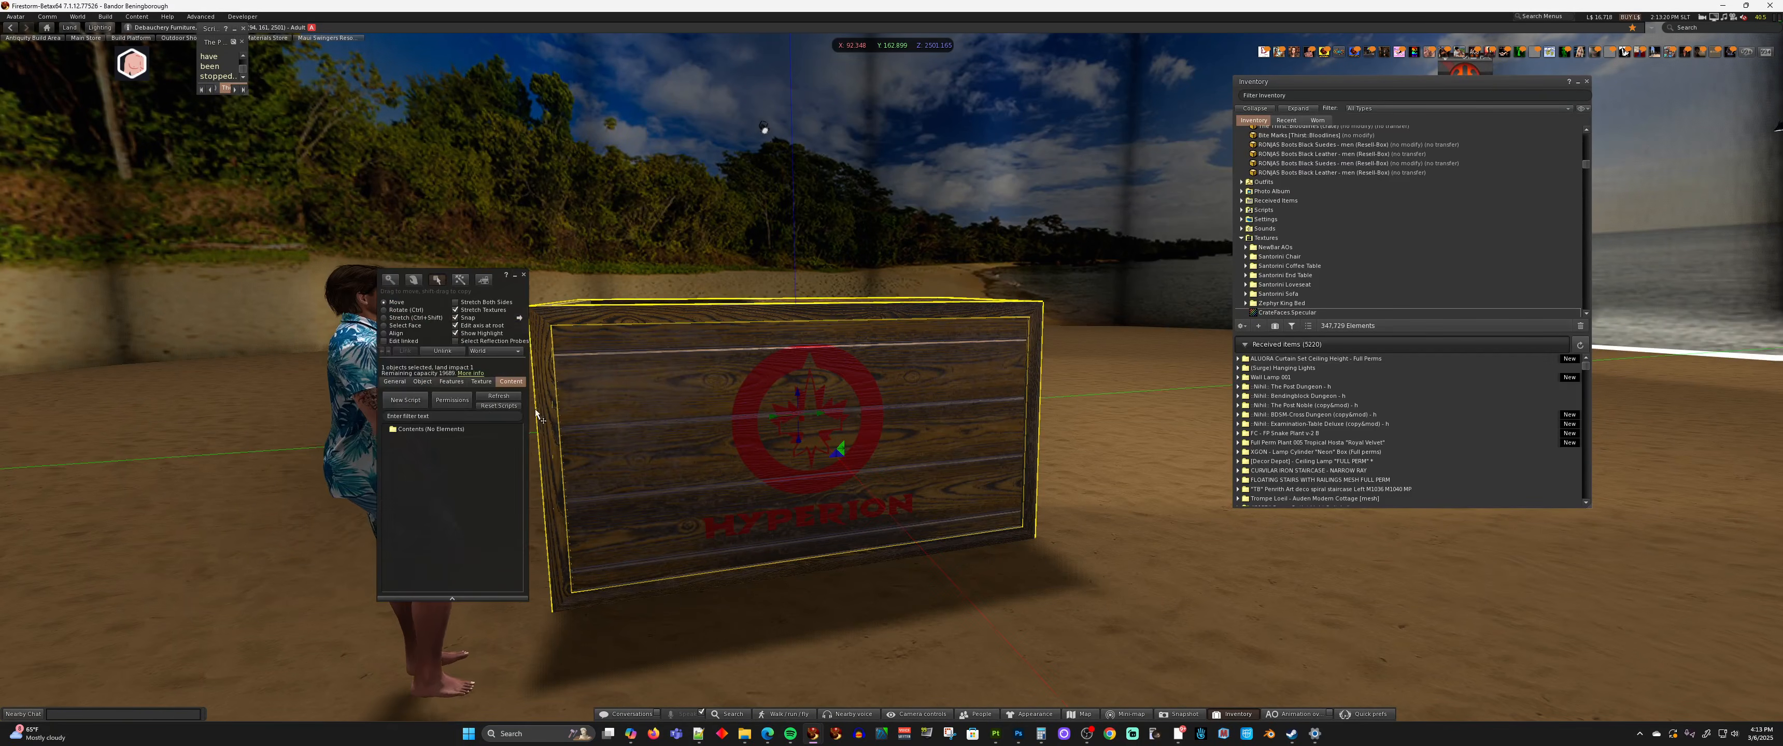
left_click(396, 326)
left_click(644, 390)
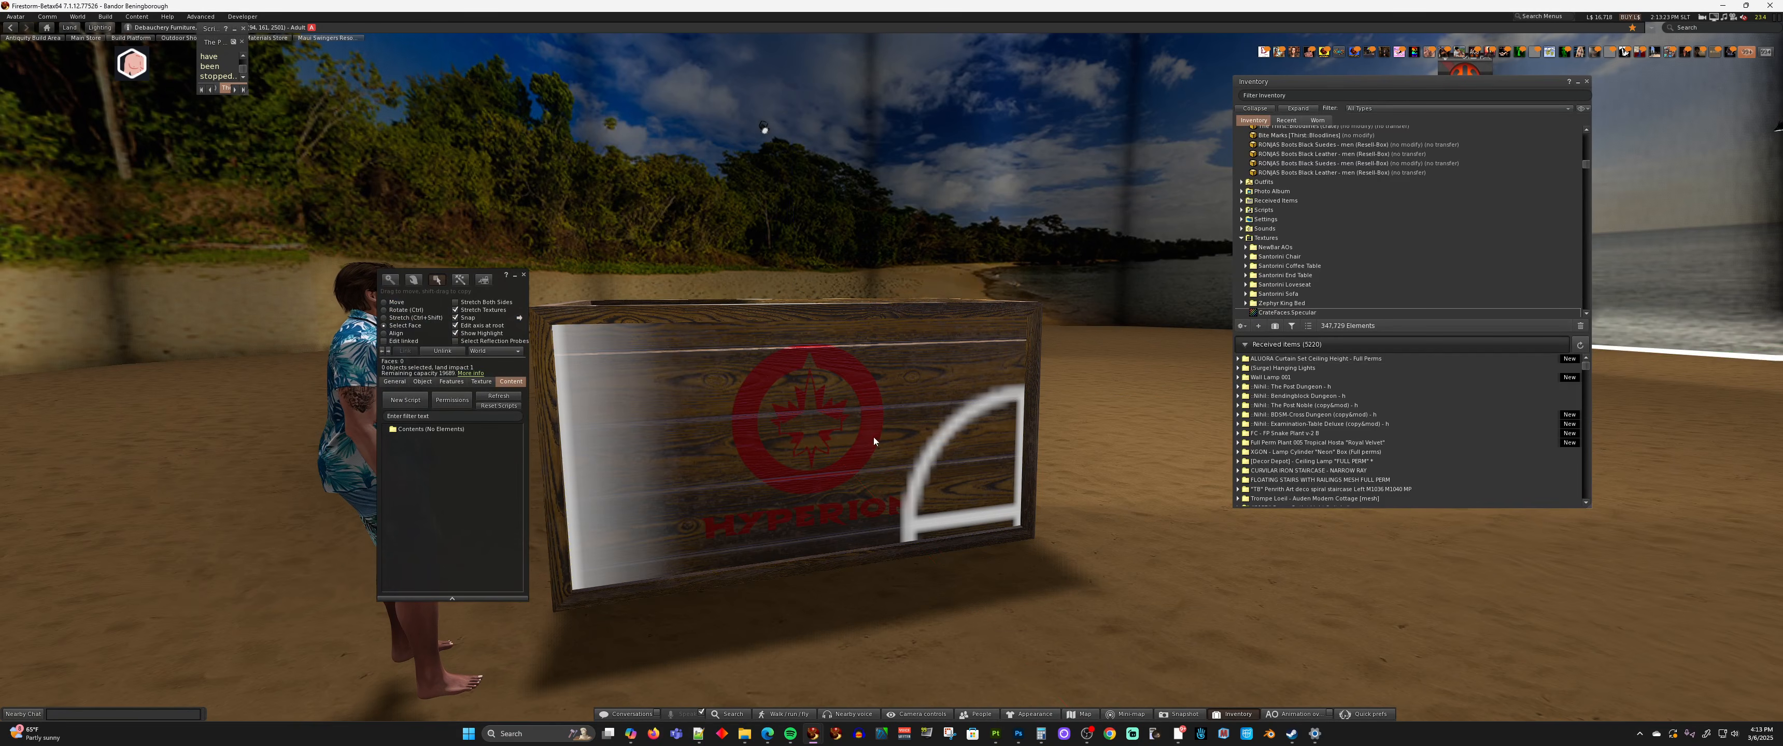
left_click(481, 382)
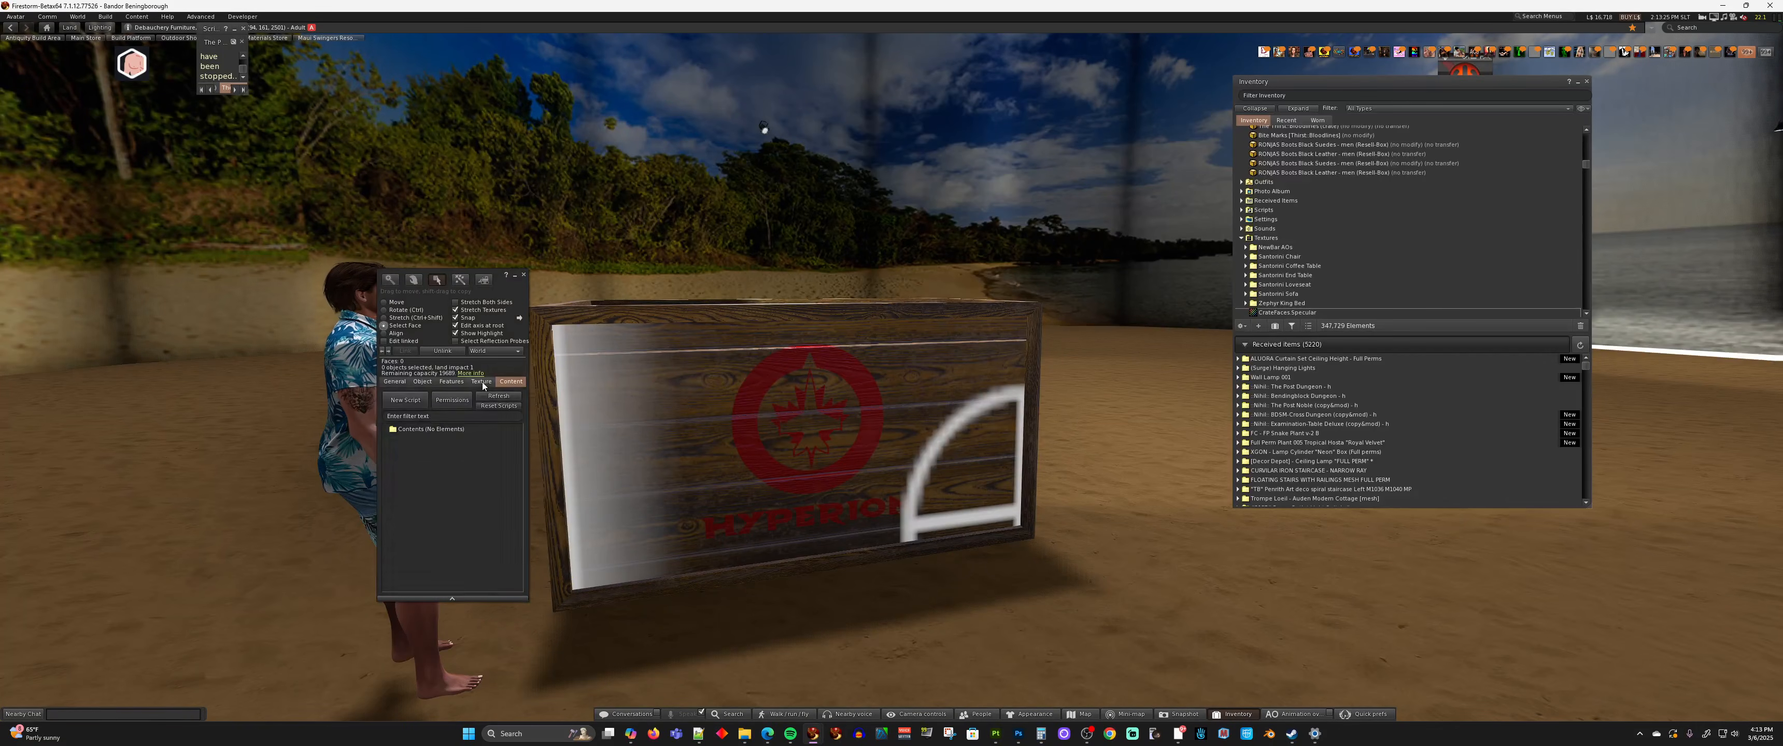
left_click(418, 394)
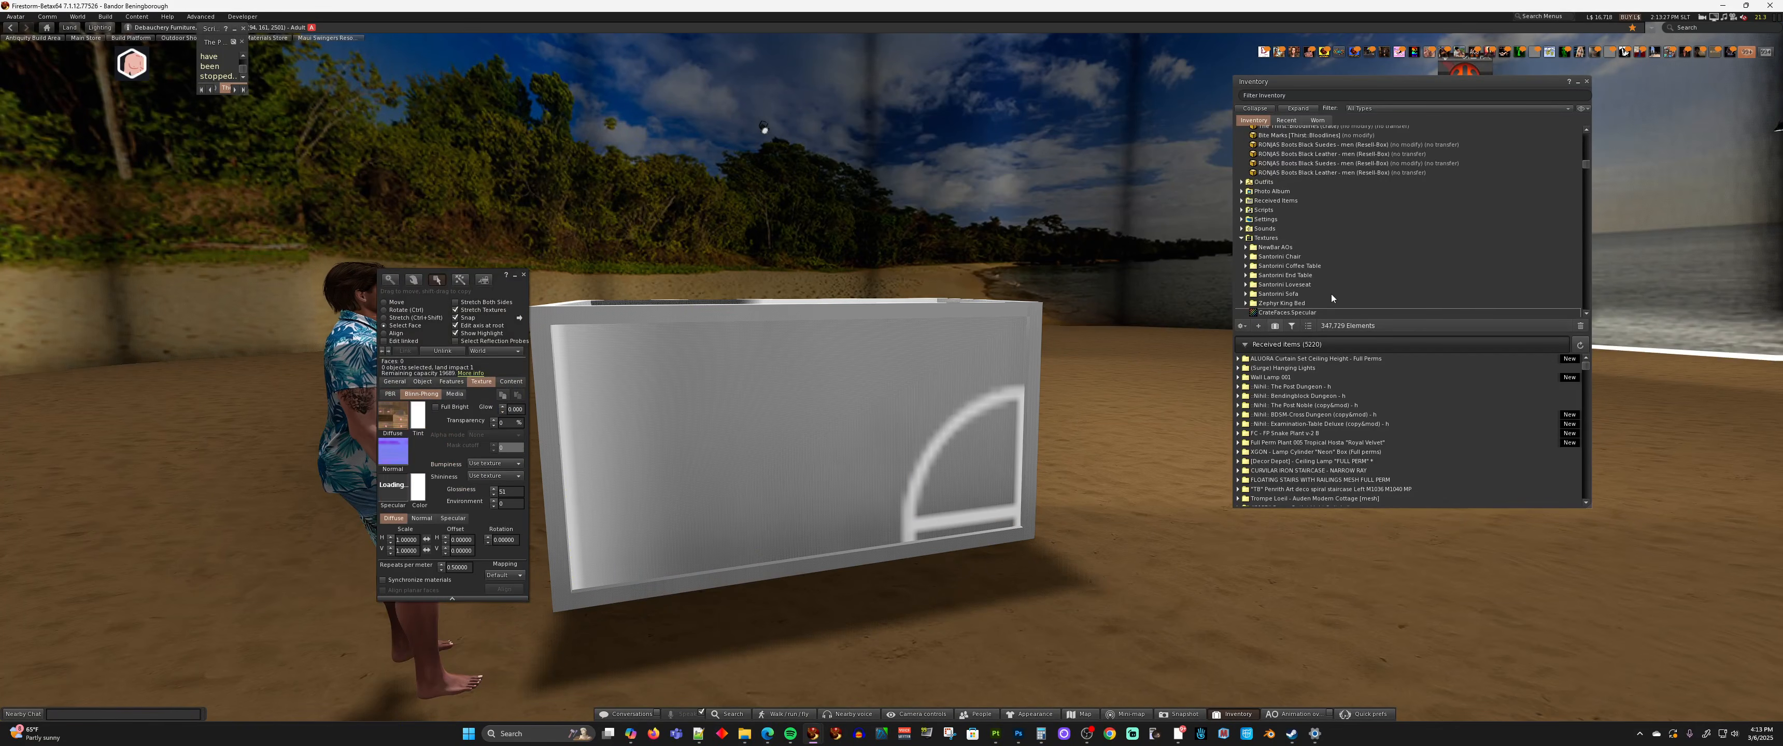
scroll(1313, 289, "down", 1)
scroll(1313, 289, "down", 1)
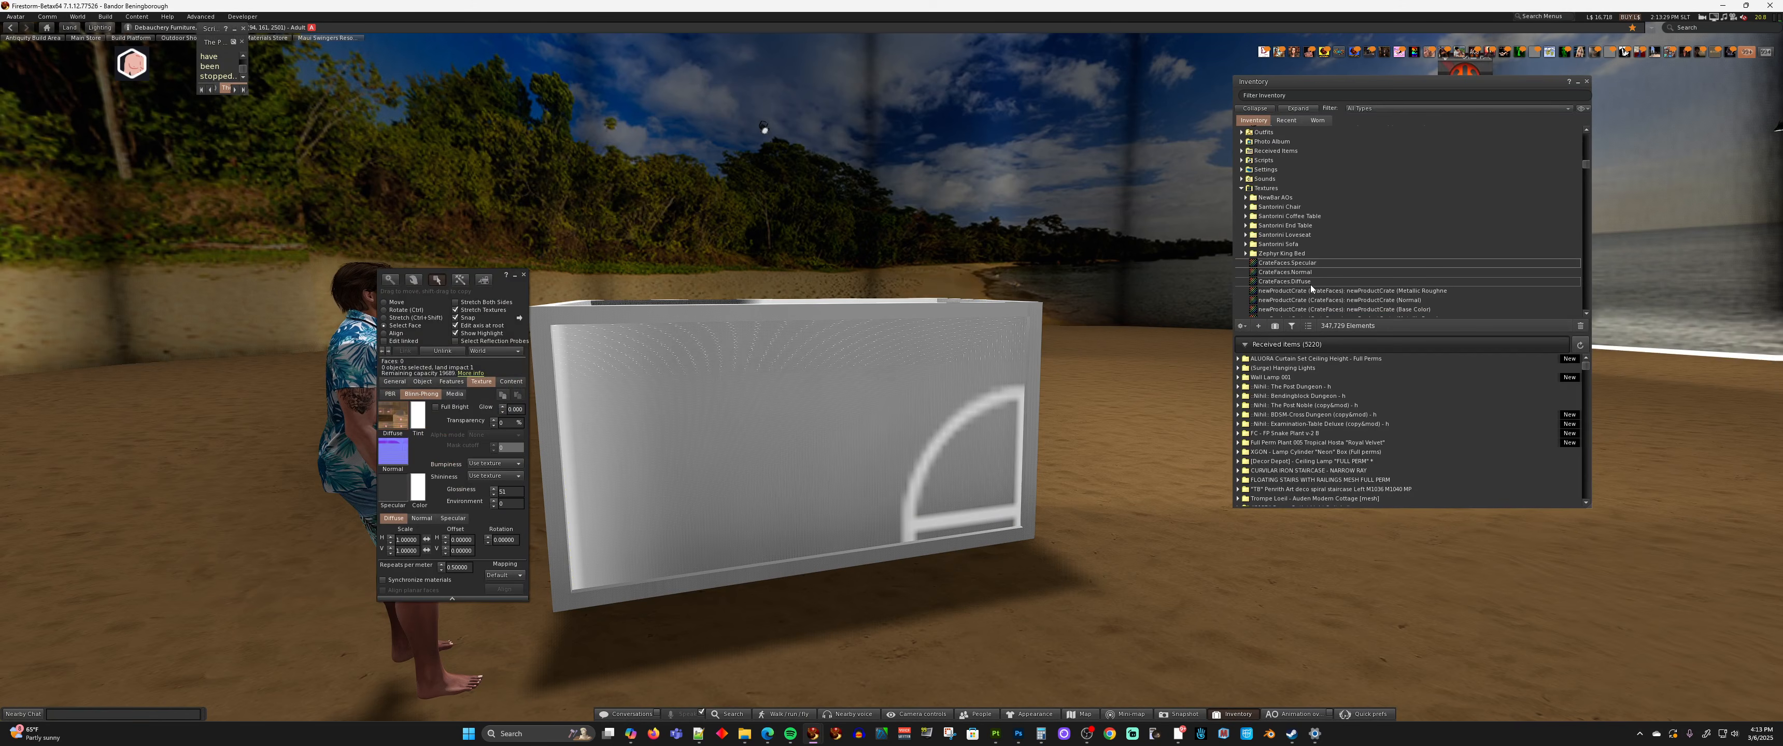
left_click_drag(1308, 284, 402, 420)
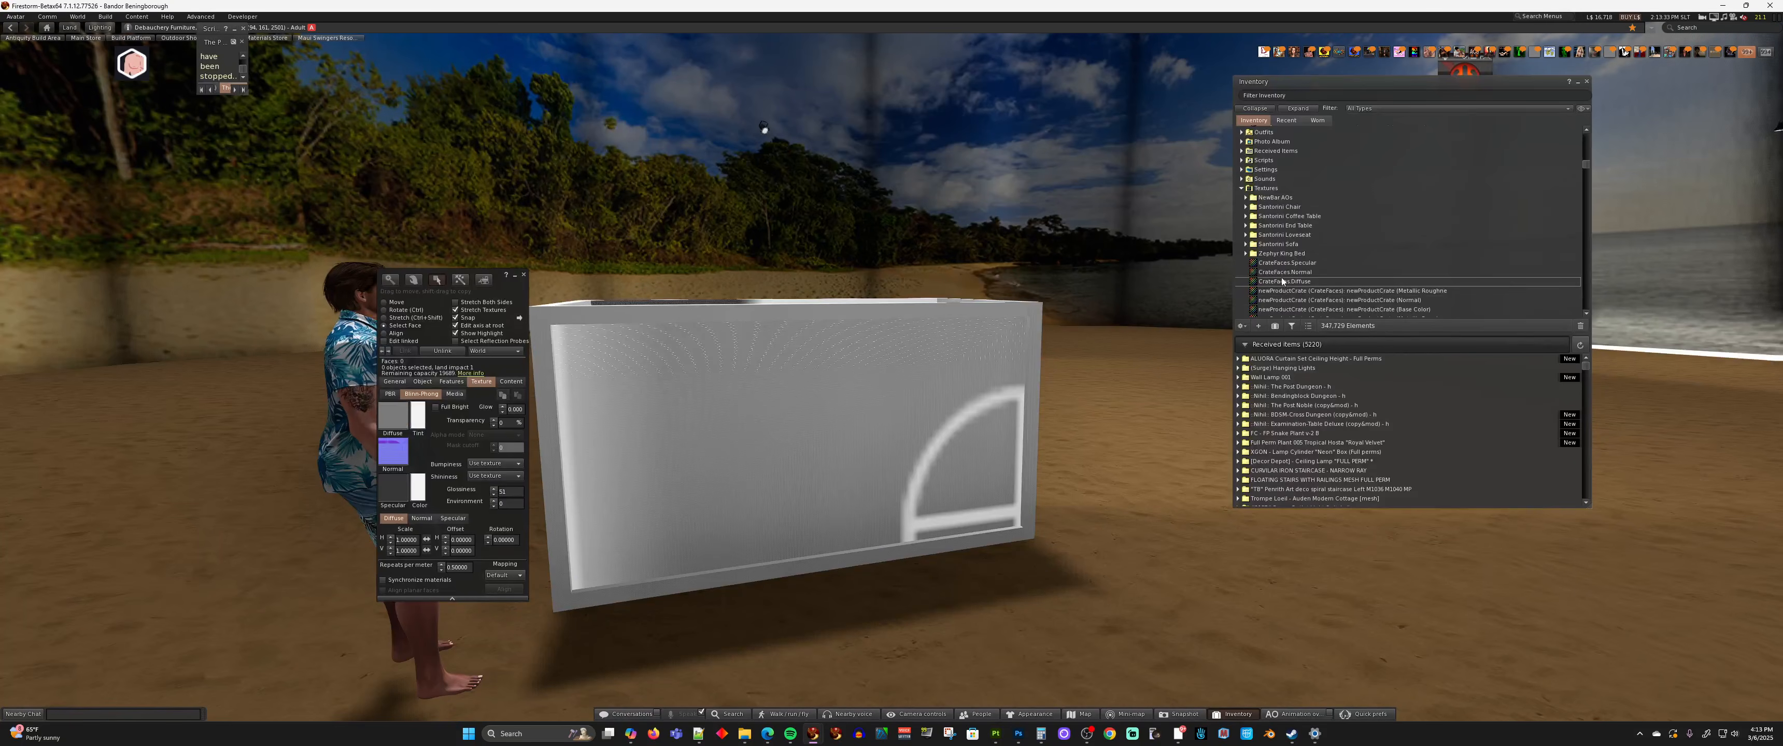
left_click_drag(1285, 276, 401, 454)
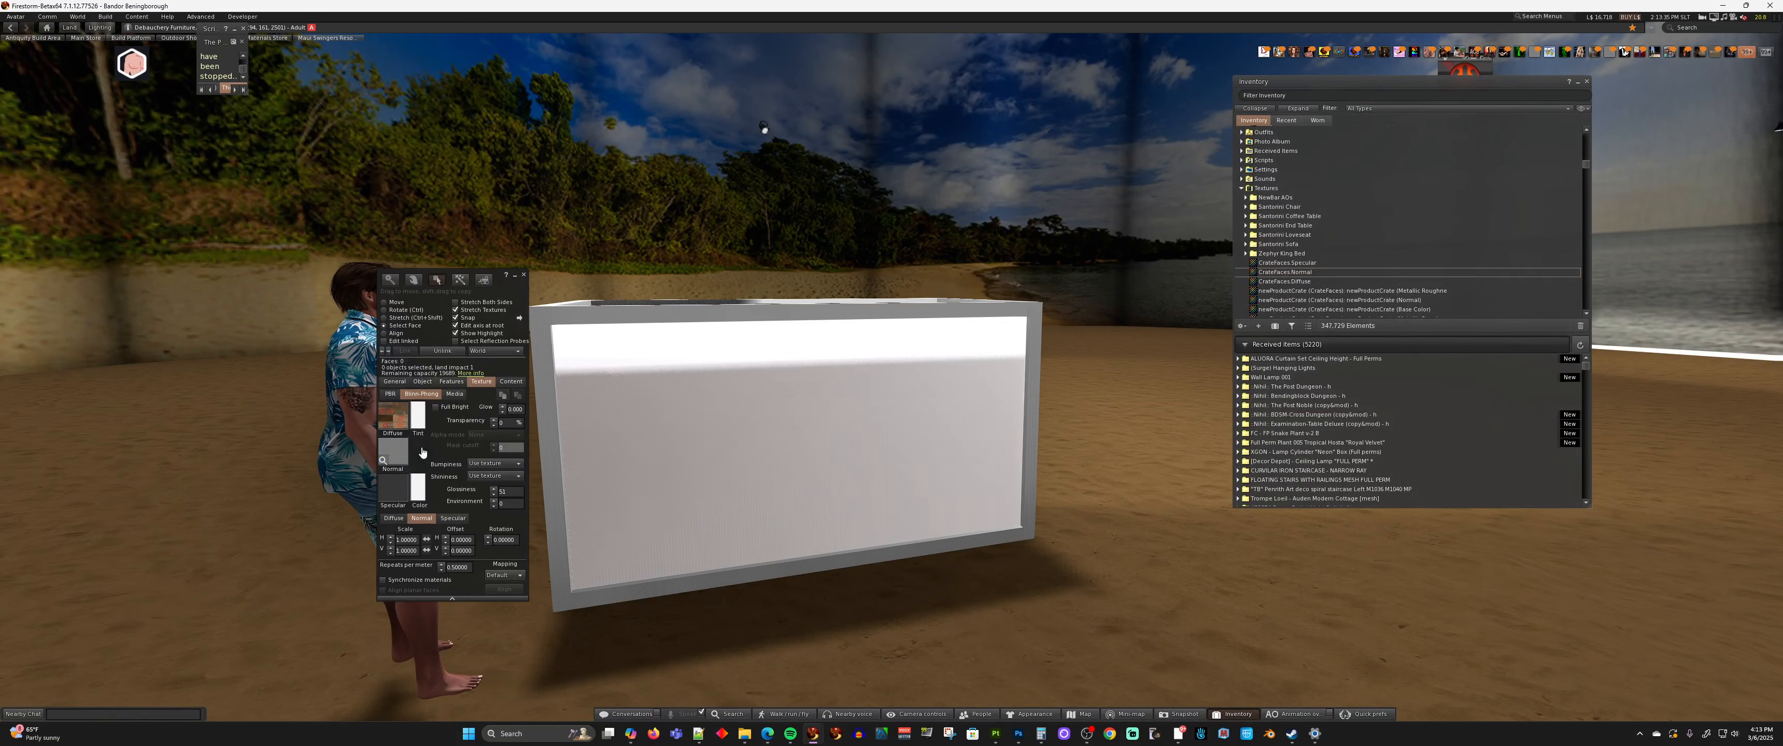
left_click_drag(1288, 263, 401, 494)
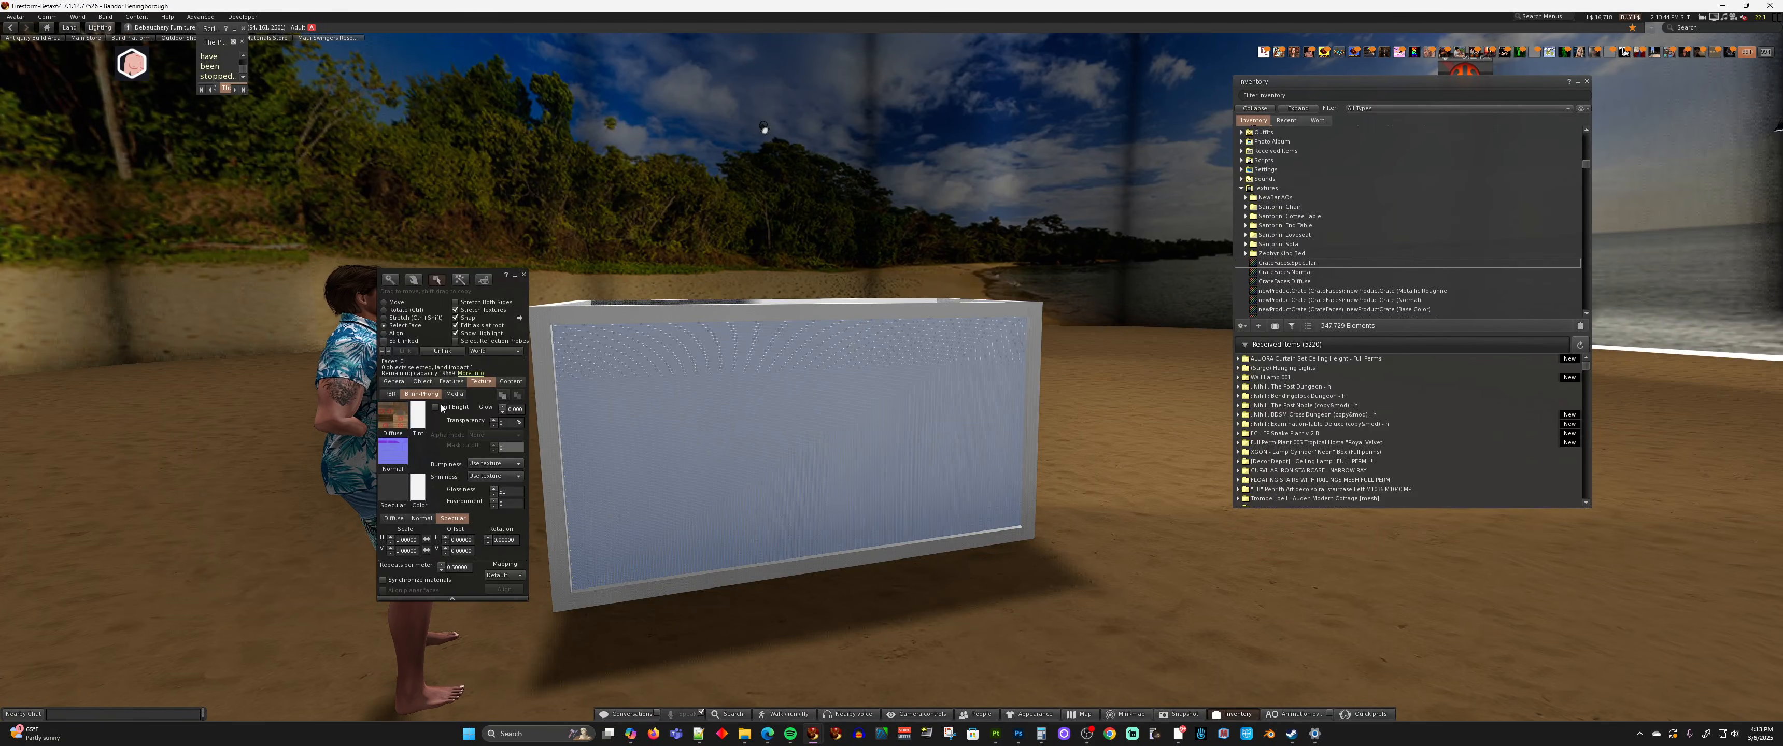
Remove the PBR material from the selected plank face and close the crate's editor
left_click(390, 394)
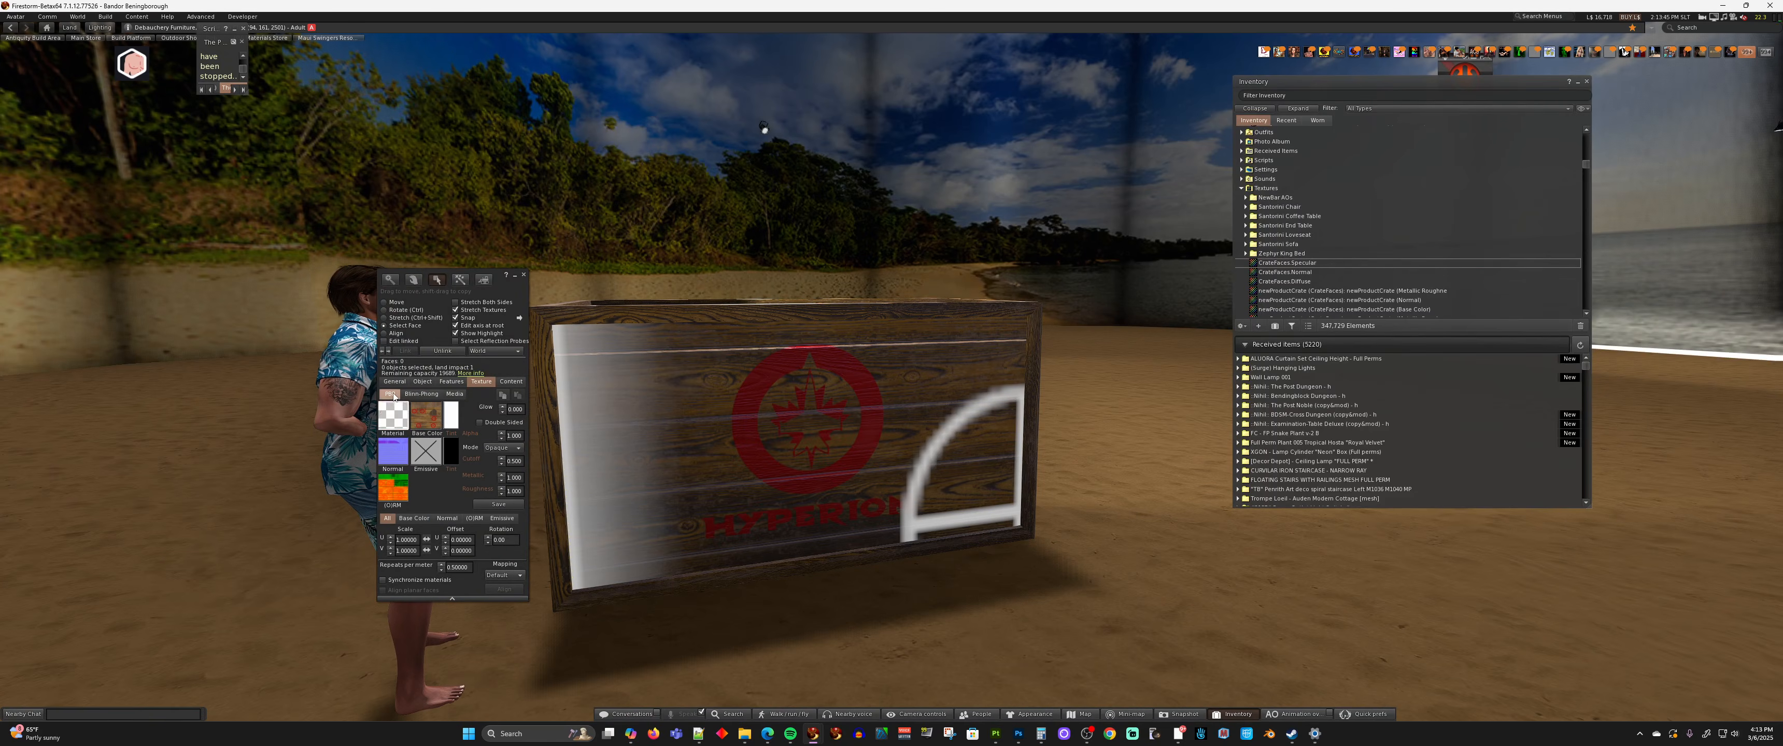
left_click(407, 422)
left_click(588, 415)
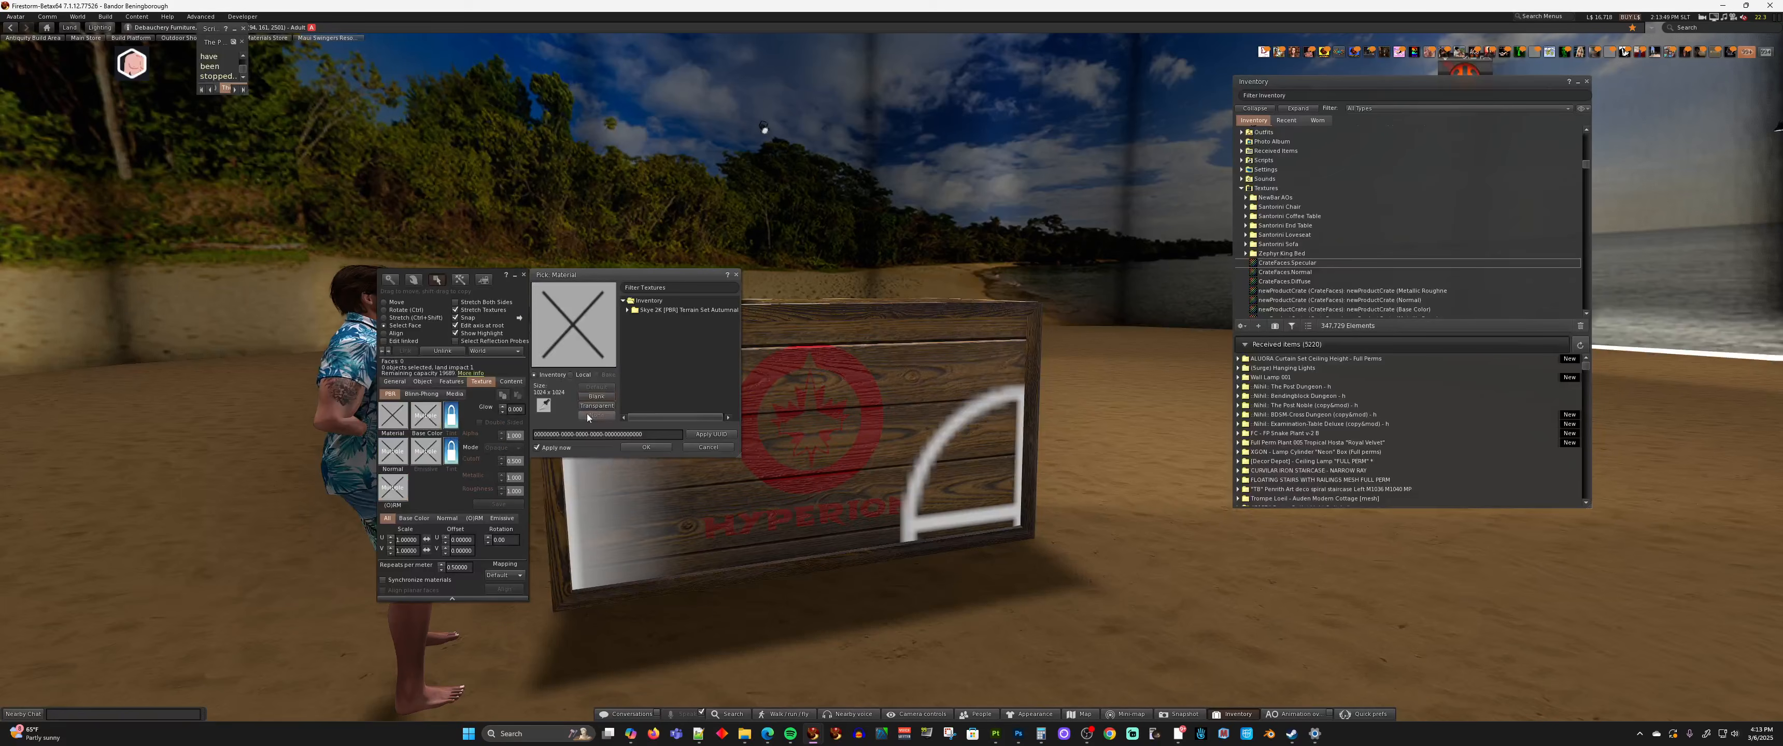
left_click(644, 448)
key("Escape")
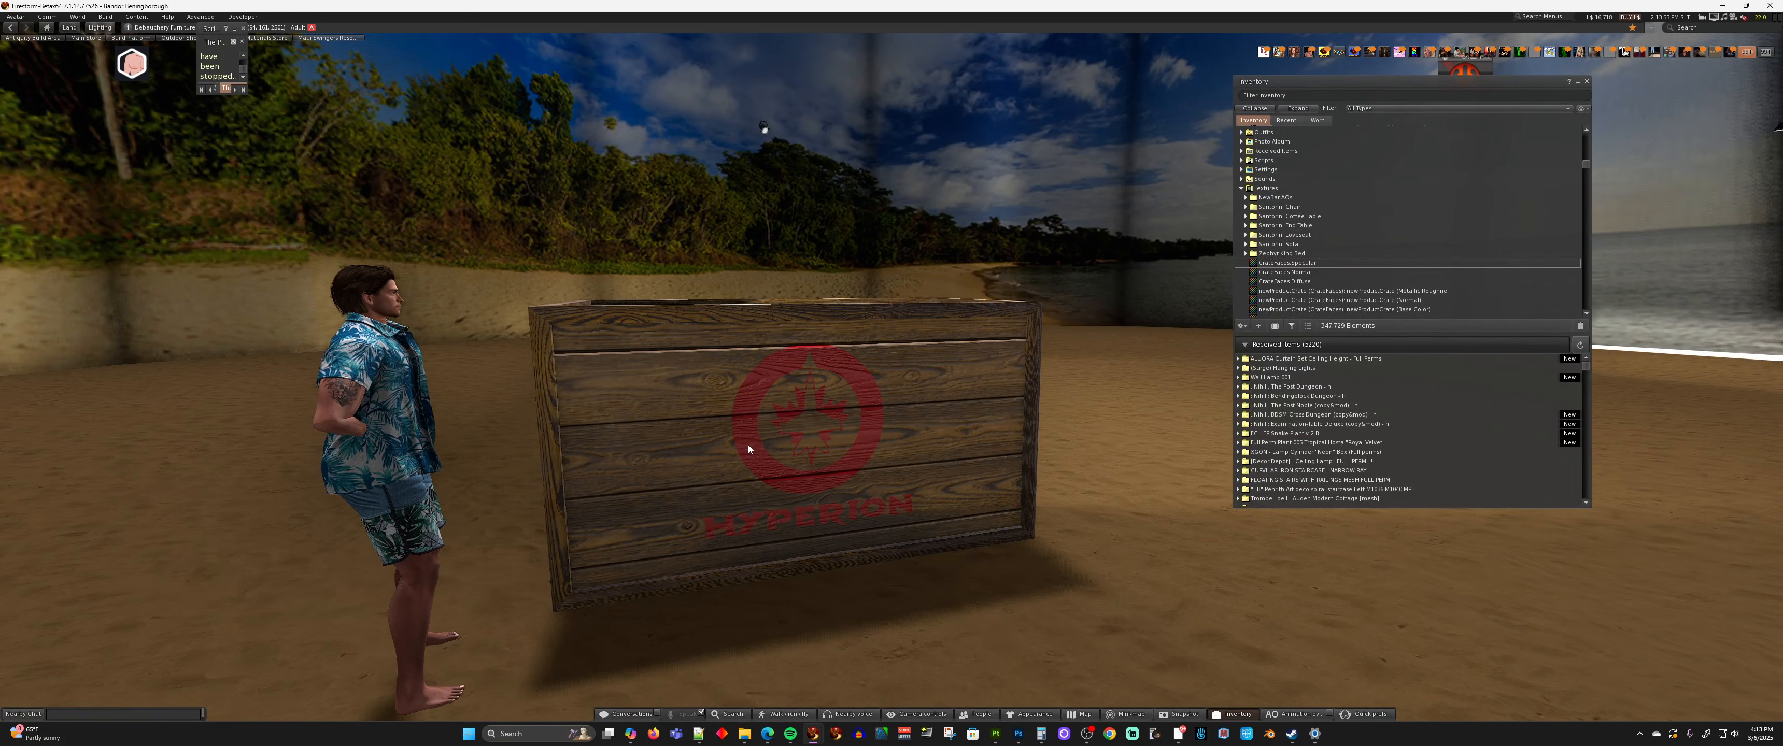
Examine the Blinn-Phong version of the crate up close and from several sides
scroll(749, 447, "up", 7)
scroll(750, 446, "down", 5)
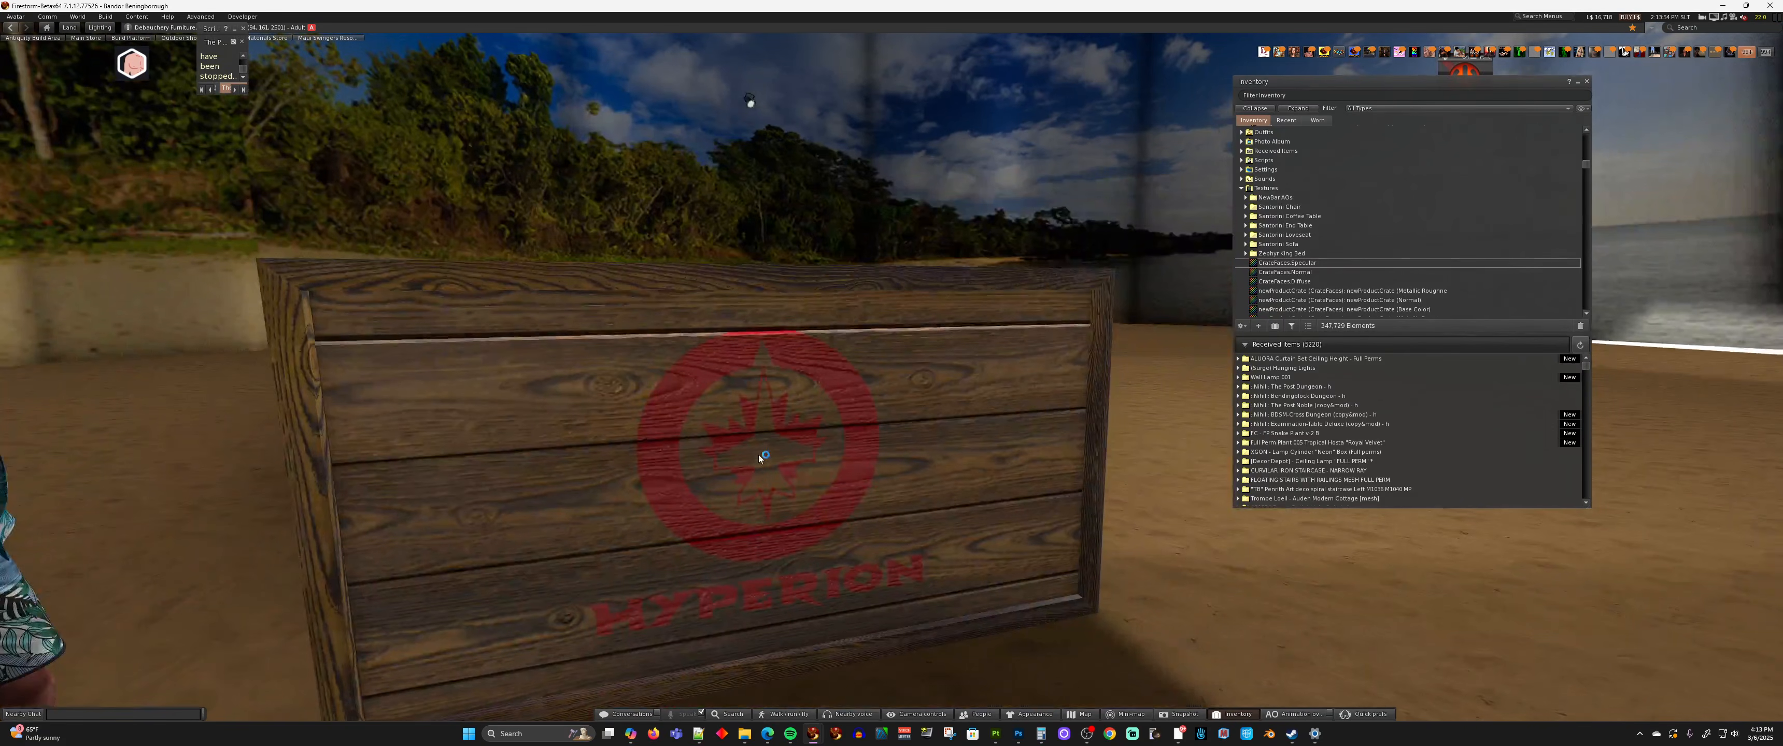
key("Escape")
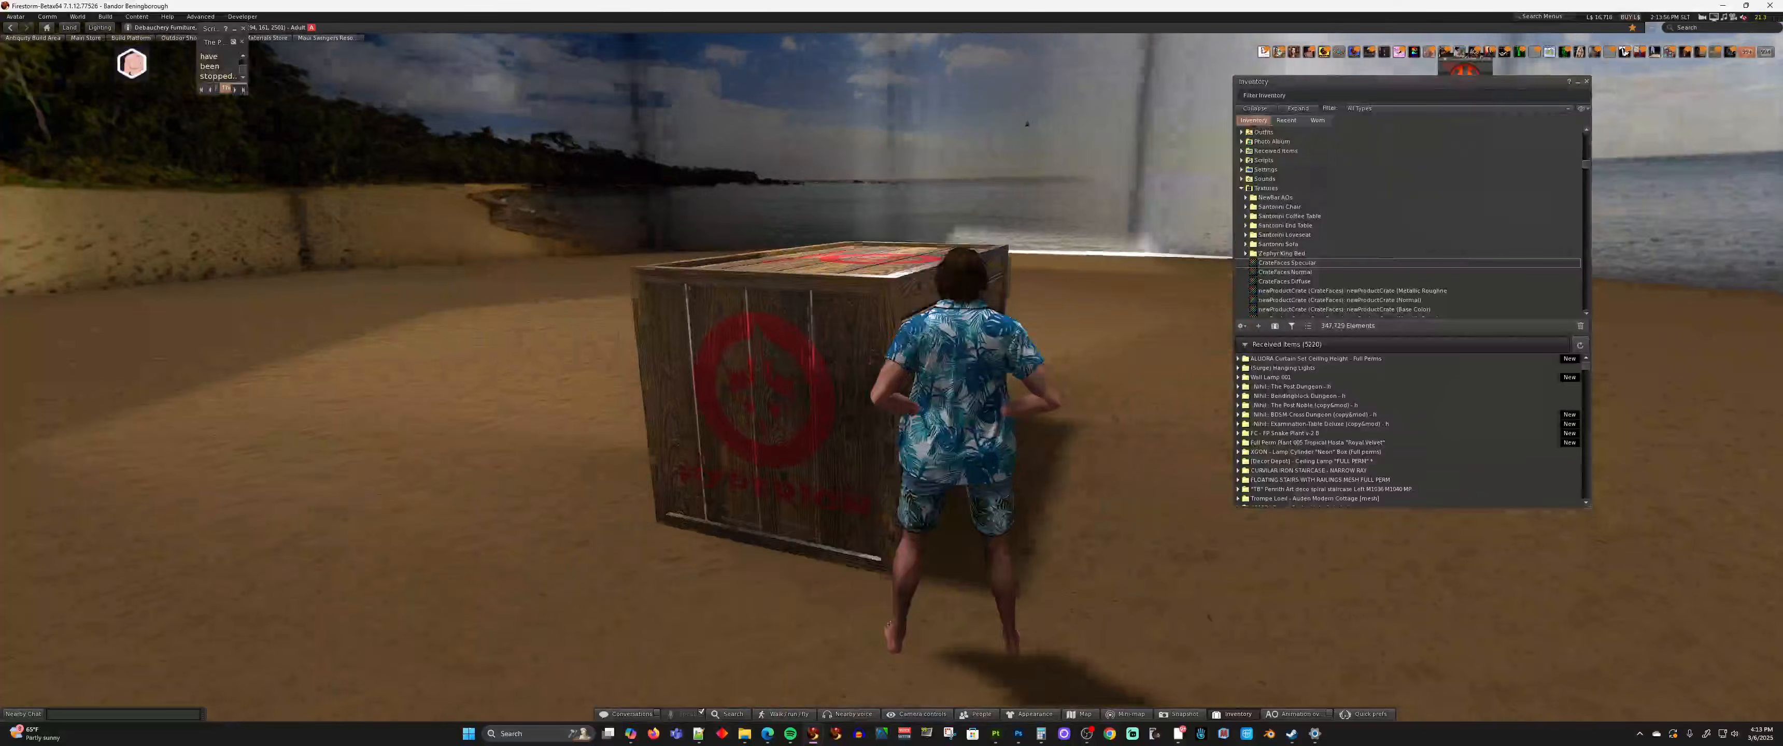
left_click_drag(768, 408, 865, 415, "alt")
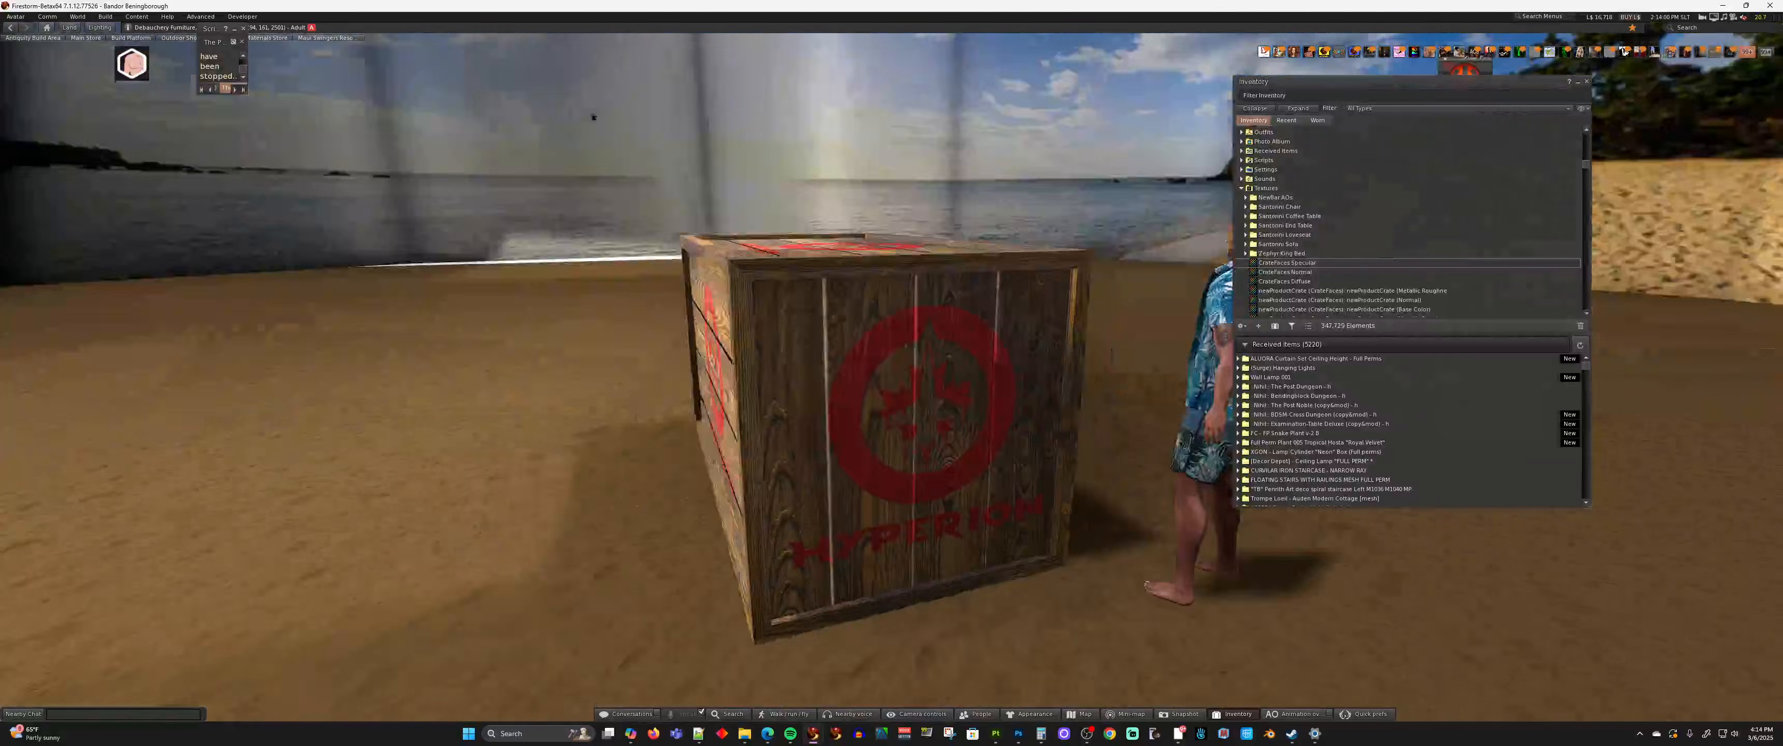
key("Escape")
left_click_drag(1177, 367, 891, 365, "alt")
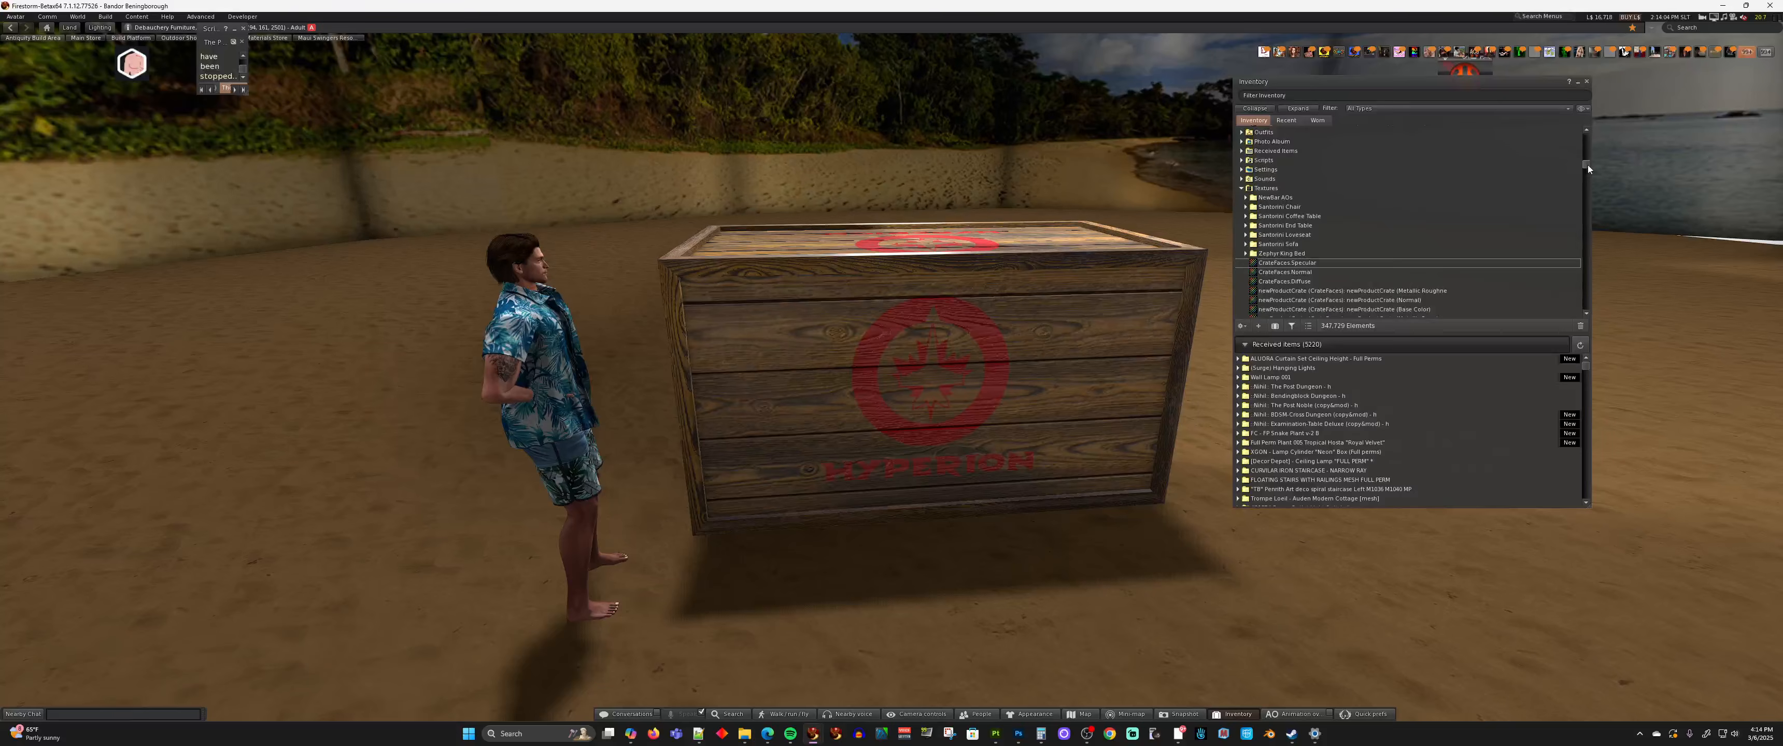
Reapply the newProductCrate (CrateFaces) material to the crate's plank faces and inspect the Hyperion logo up close
scroll(1588, 164, "up", 5)
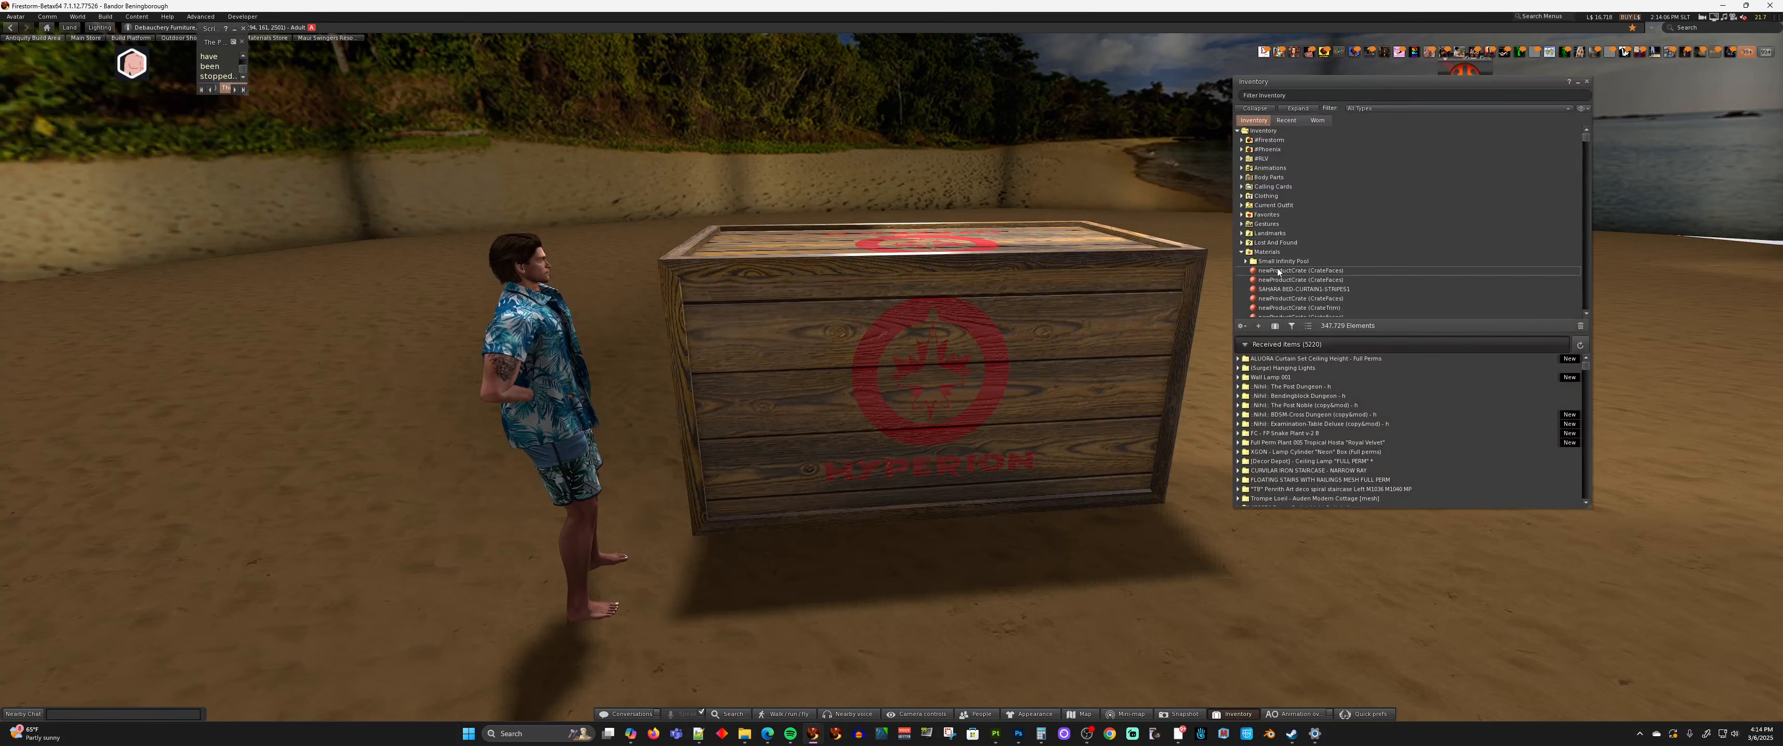
left_click_drag(1301, 270, 974, 319)
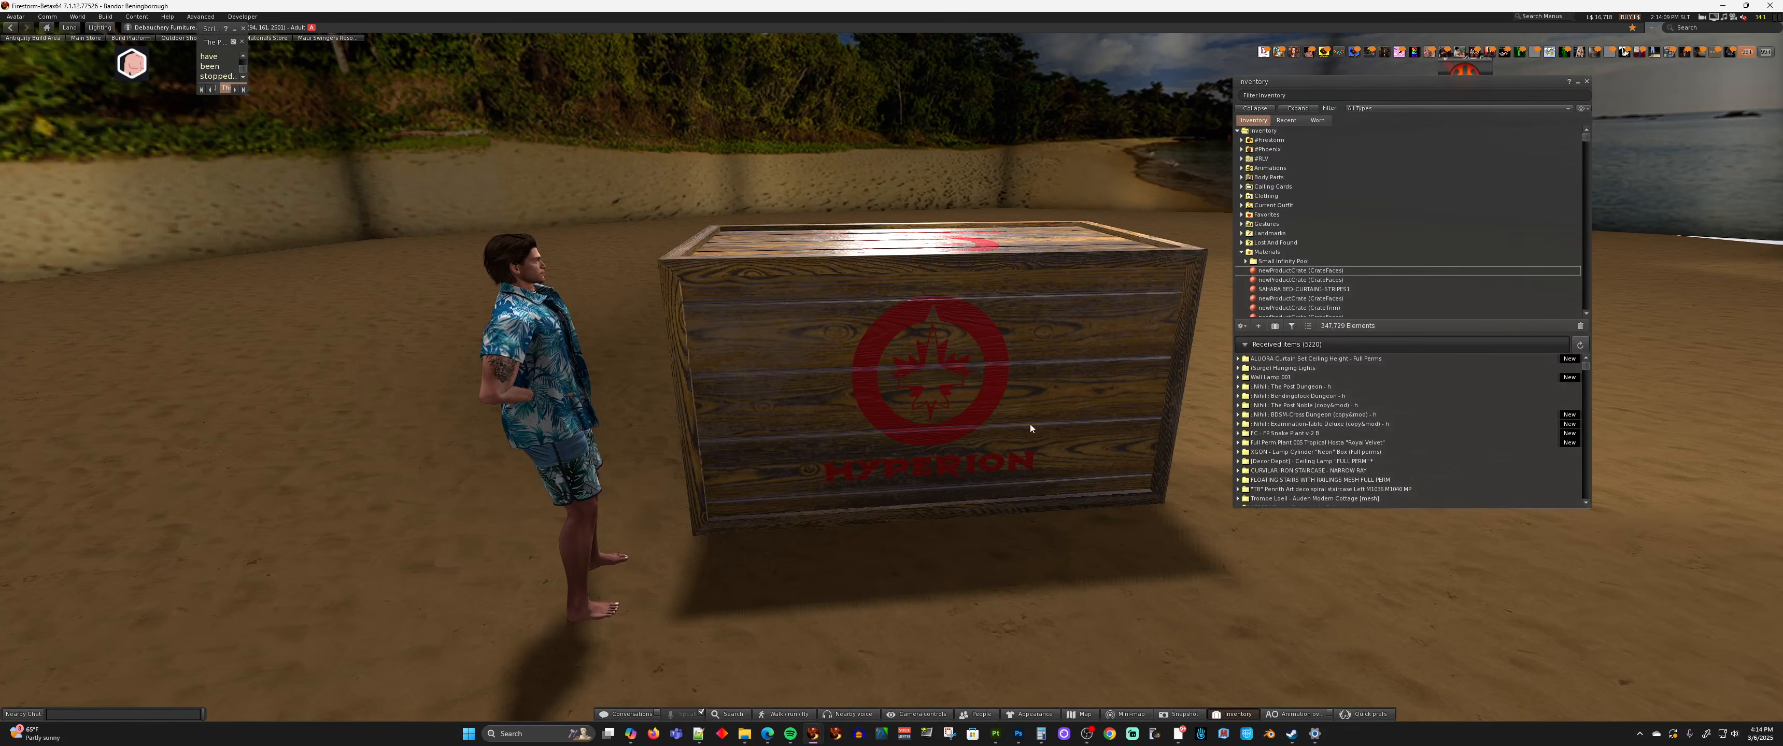
left_click_drag(892, 367, 997, 256, "ctrl+alt")
scroll(814, 168, "up", 4)
left_click_drag(908, 485, 931, 437, "ctrl+alt")
scroll(931, 407, "up", 5)
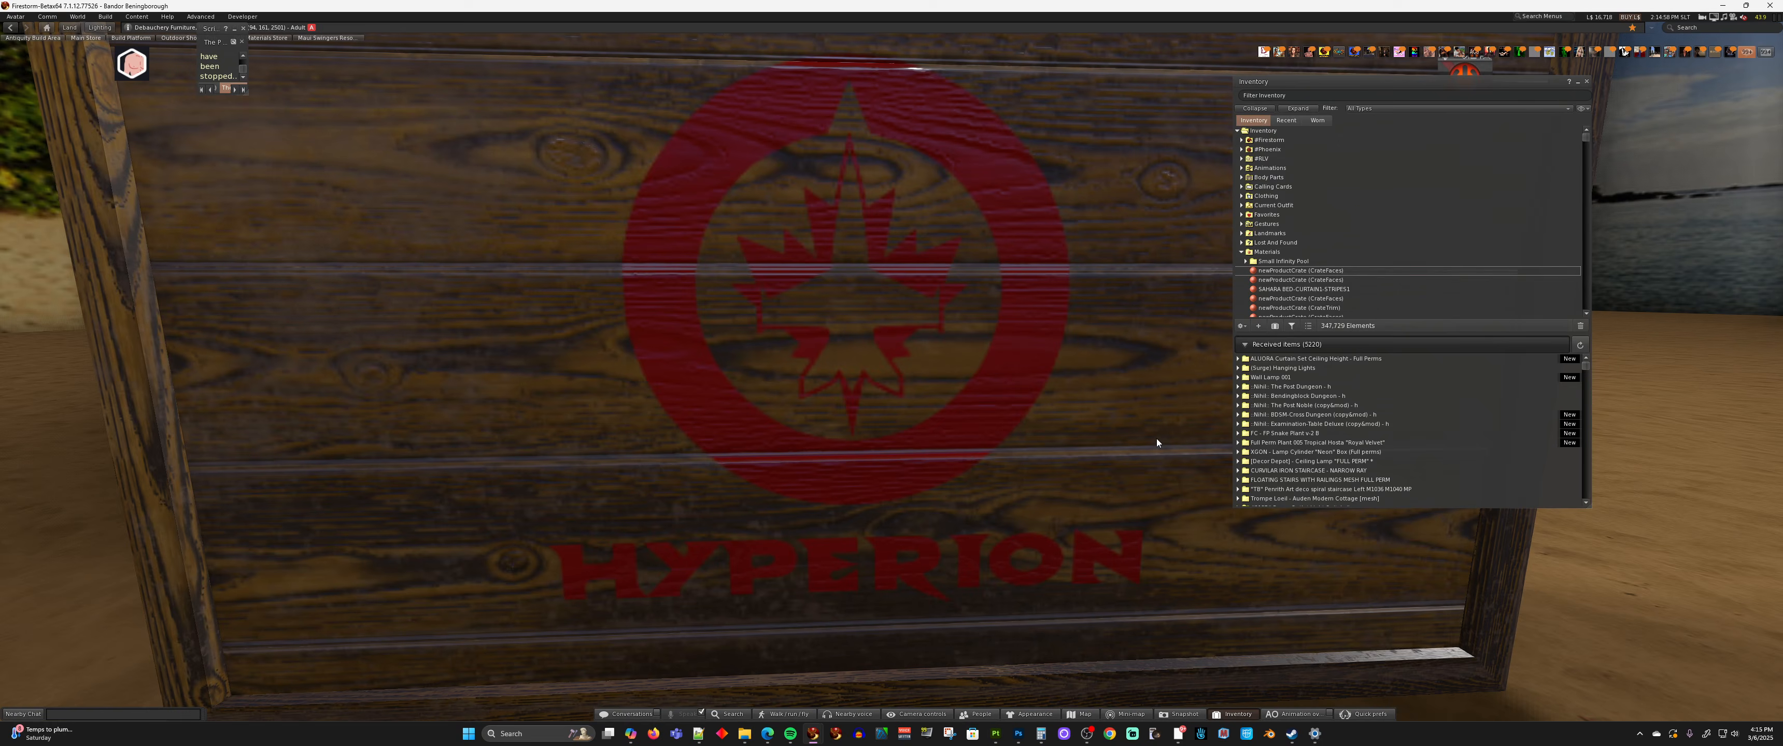
scroll(996, 347, "down", 6)
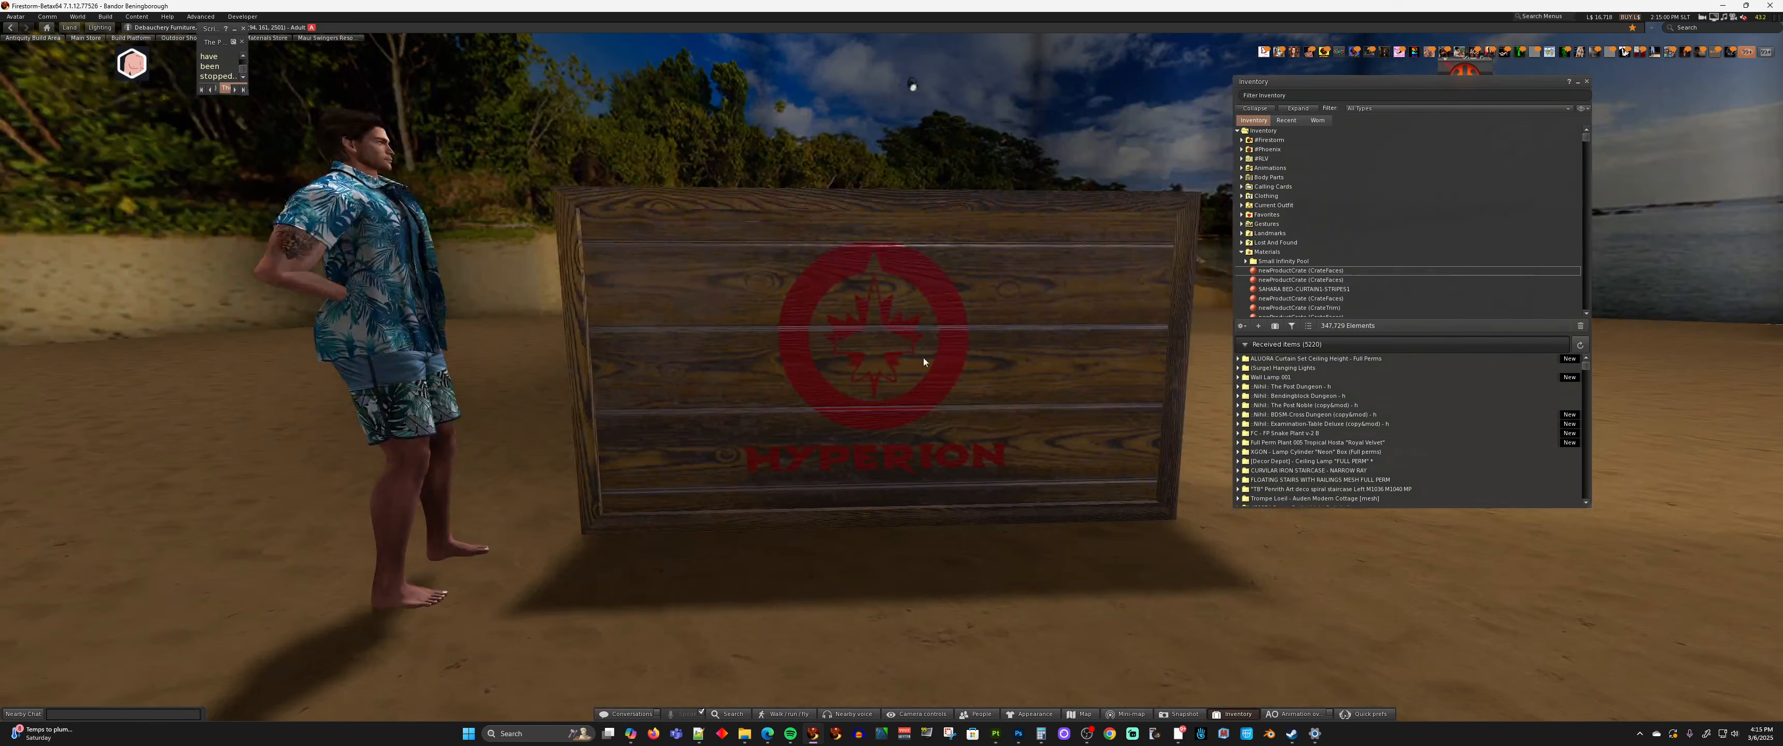